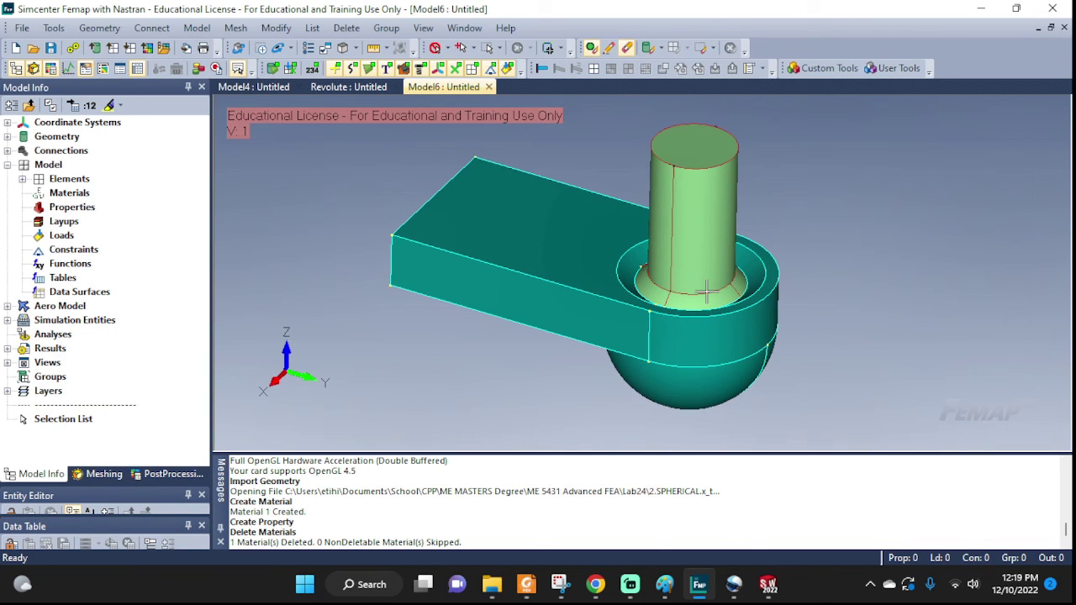
Step: Compare the part's orientations in SolidWorks, then tilt the Femap view to look from slightly higher
left_click(768, 583)
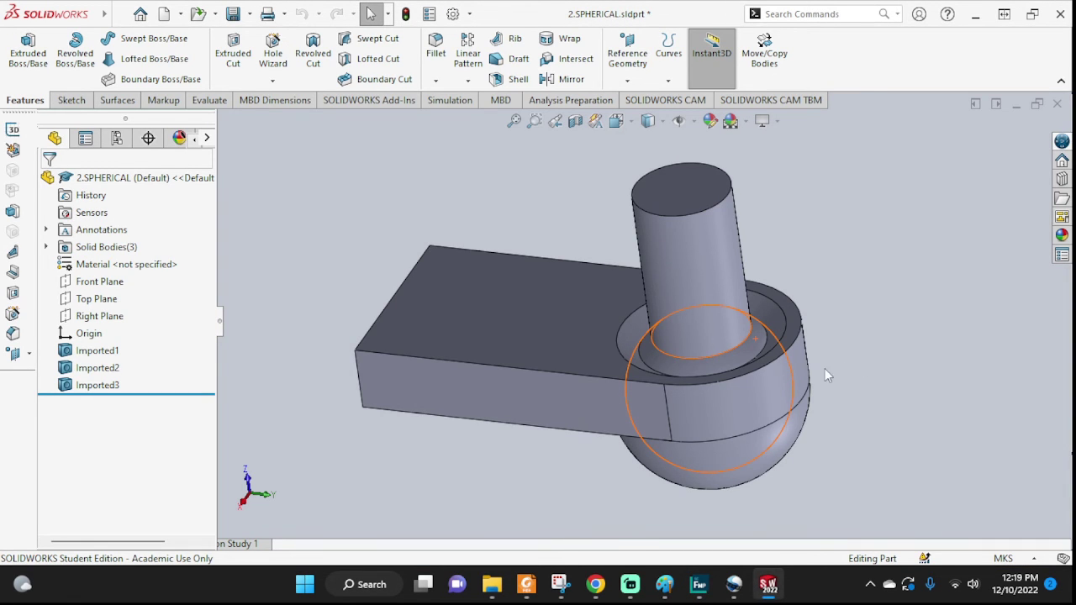
middle_click_drag(808, 372, 662, 216)
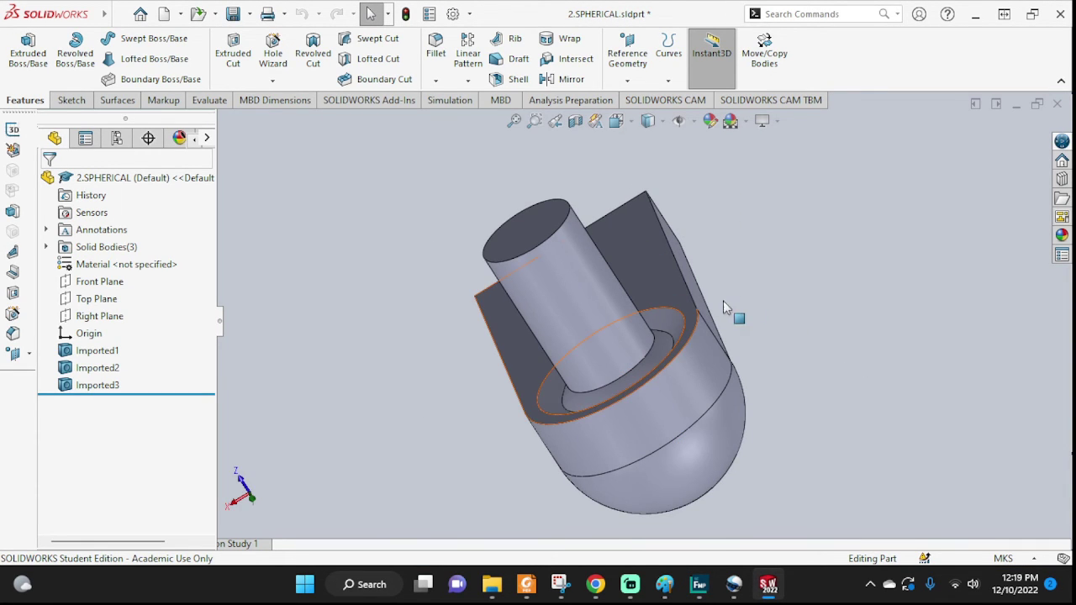
middle_click_drag(752, 372, 756, 418)
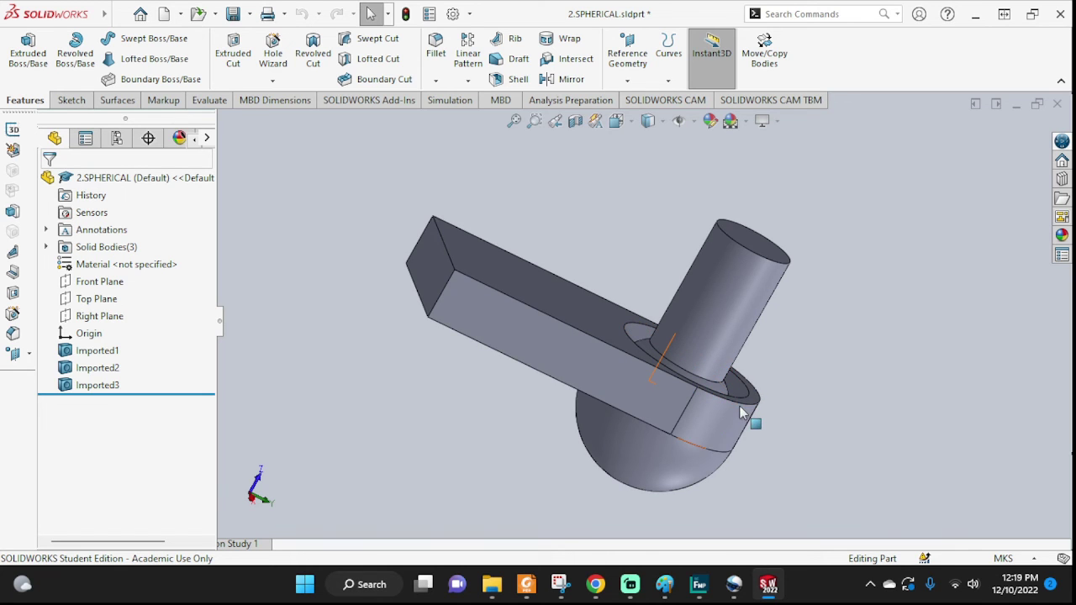
left_click(696, 584)
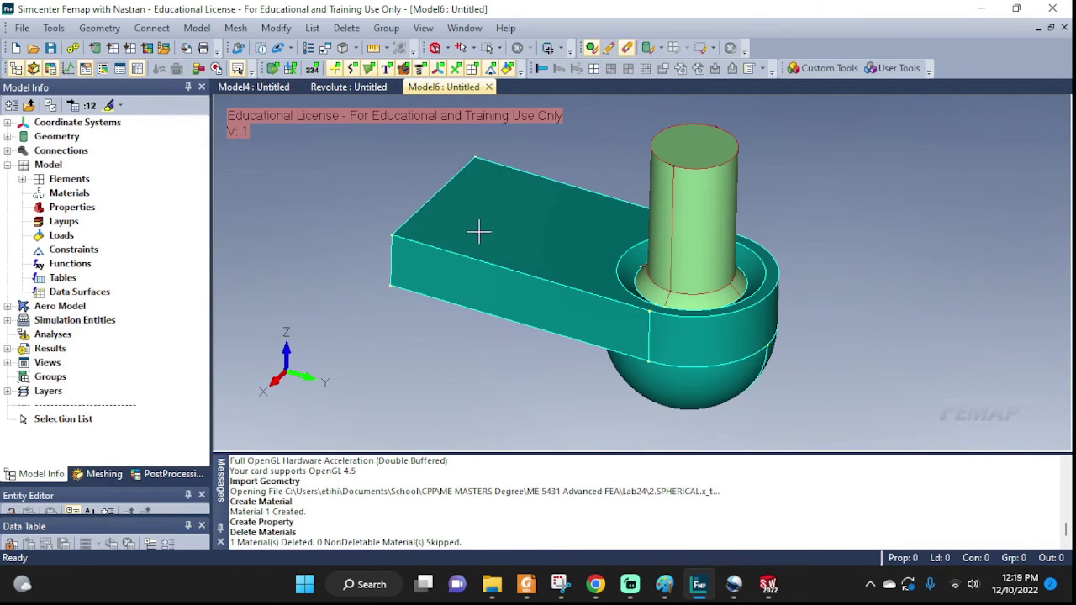
middle_click_drag(839, 290, 814, 286)
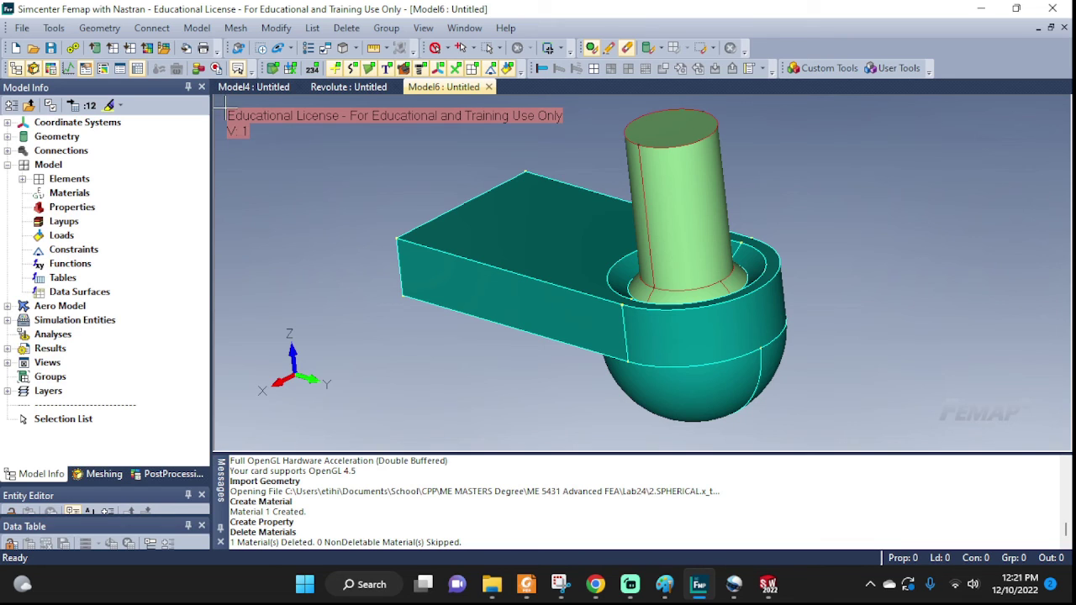
Step: Define isotropic material M1 with E 70e9, Poisson's ratio .33 and density 2000, closing the blank second form
left_click(198, 29)
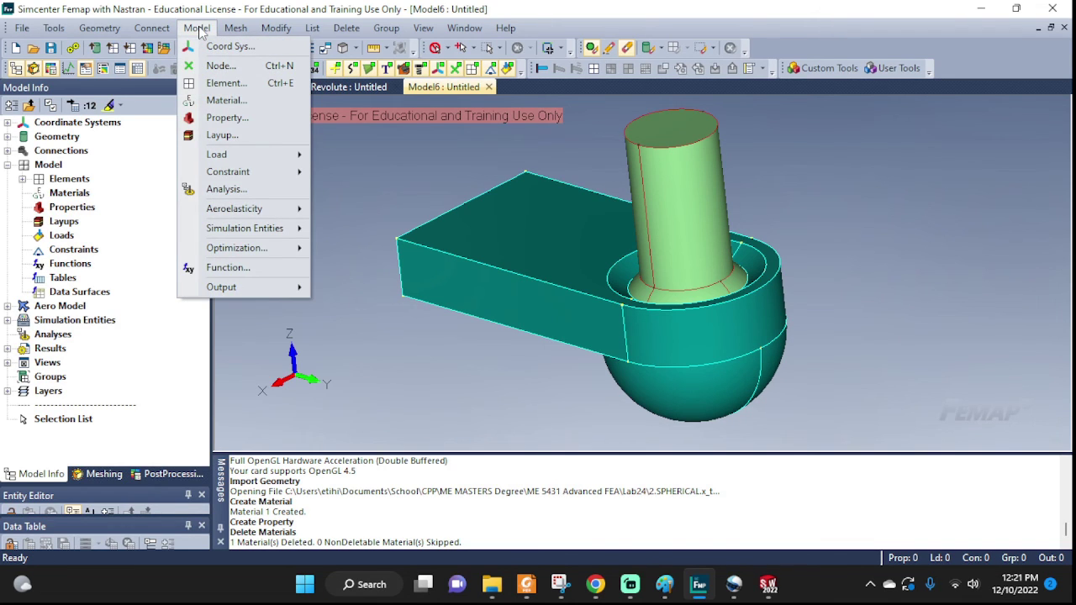
left_click(225, 100)
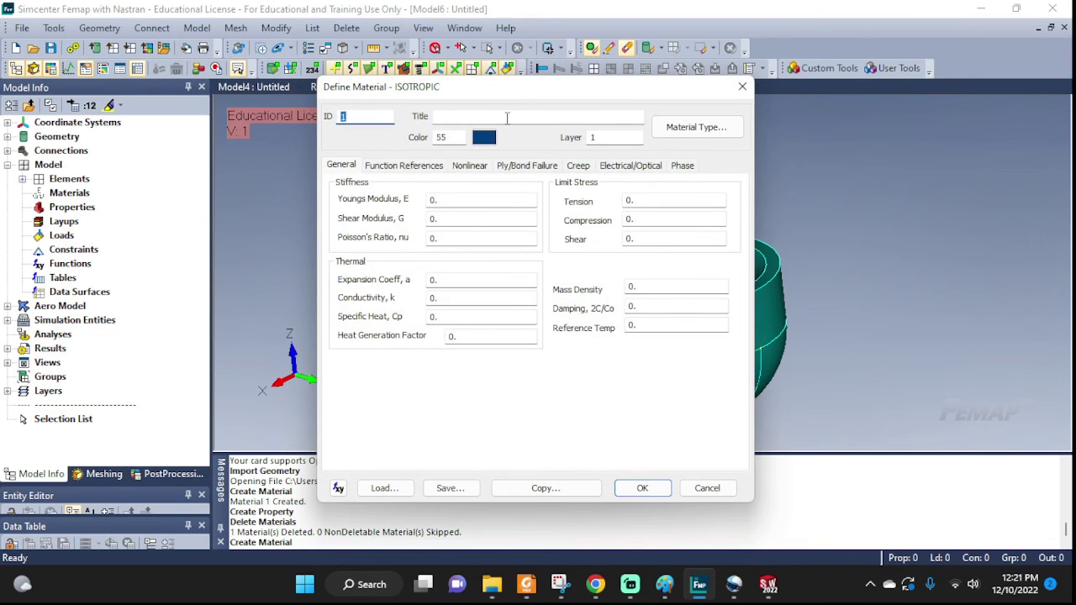
left_click(507, 118)
type("M1")
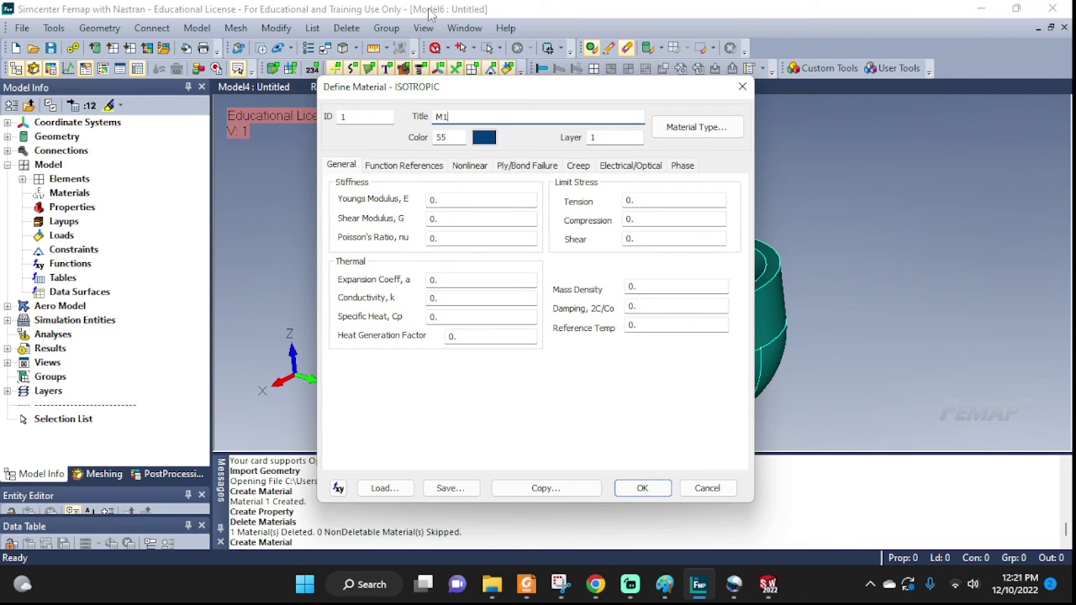
left_click(447, 202)
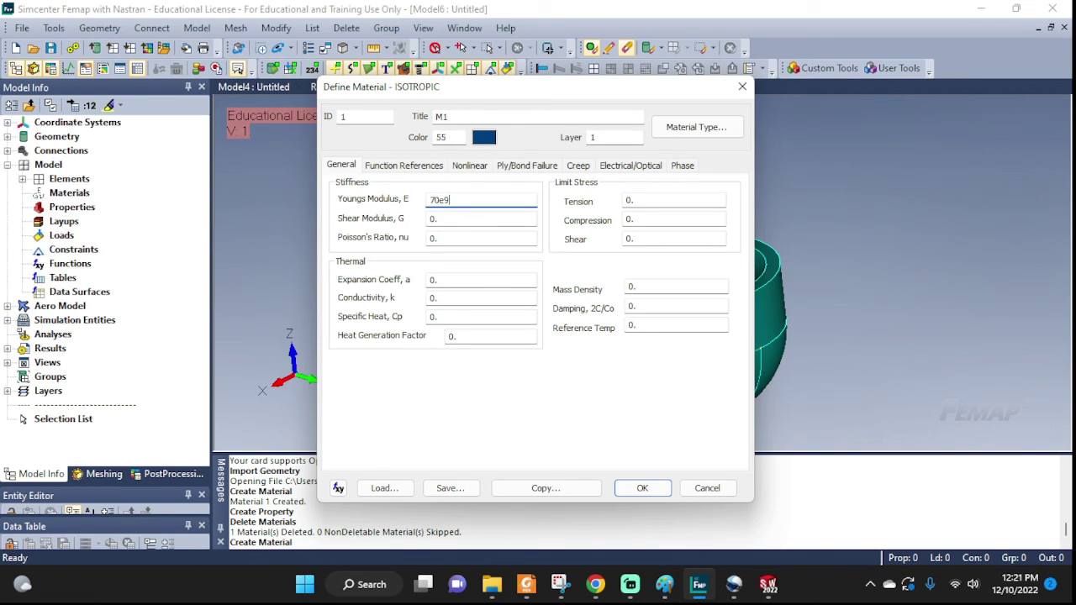
key("Tab")
key("Tab")
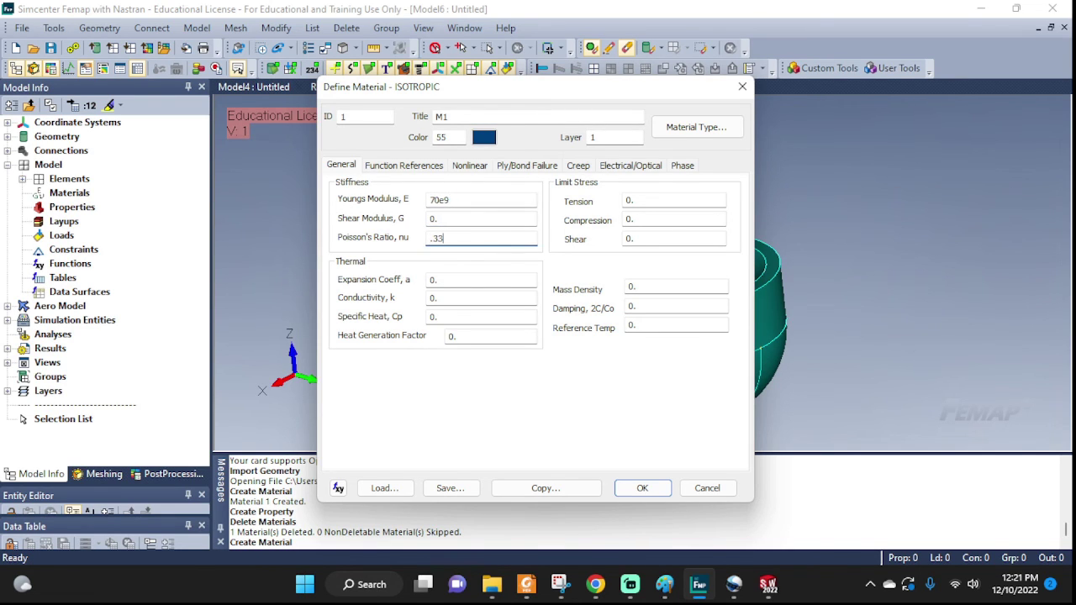
left_click(664, 292)
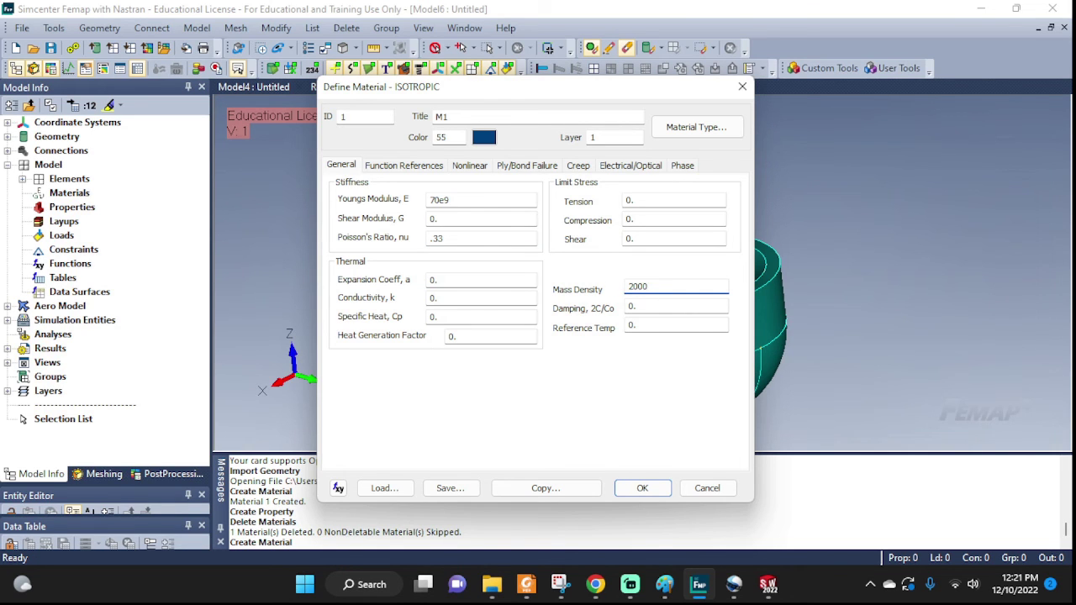
left_click(645, 488)
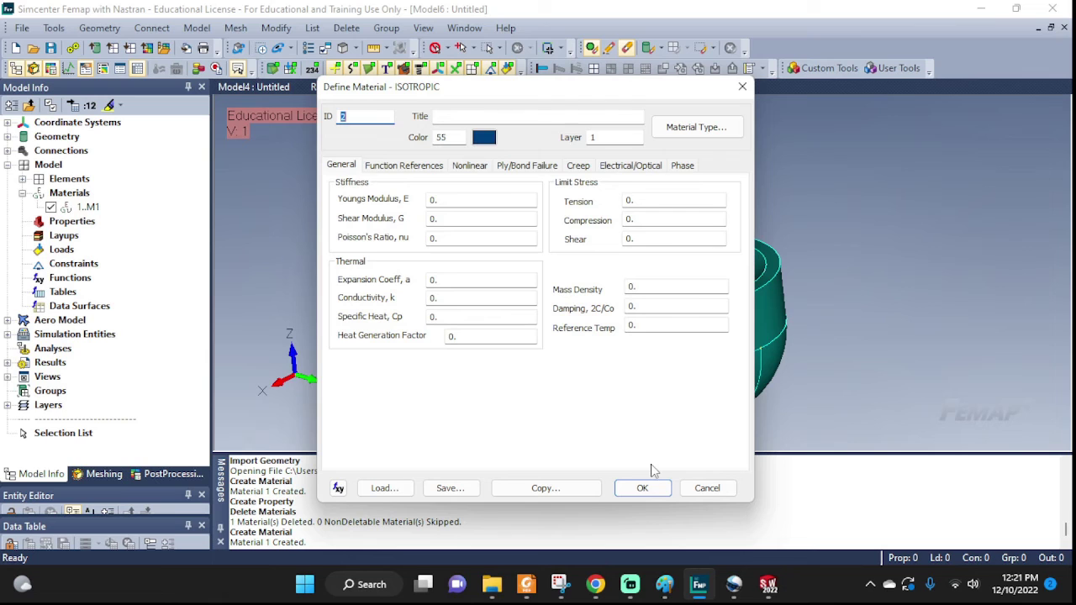
left_click(699, 494)
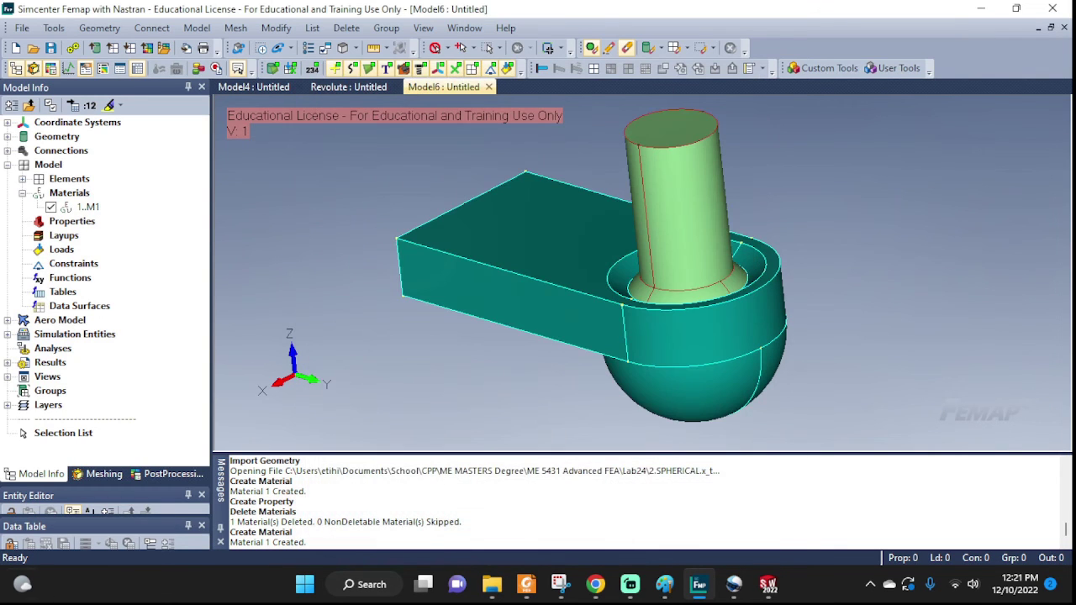
Step: Create property 1 titled 'Solids' with Solid element type and material M1
left_click(84, 207)
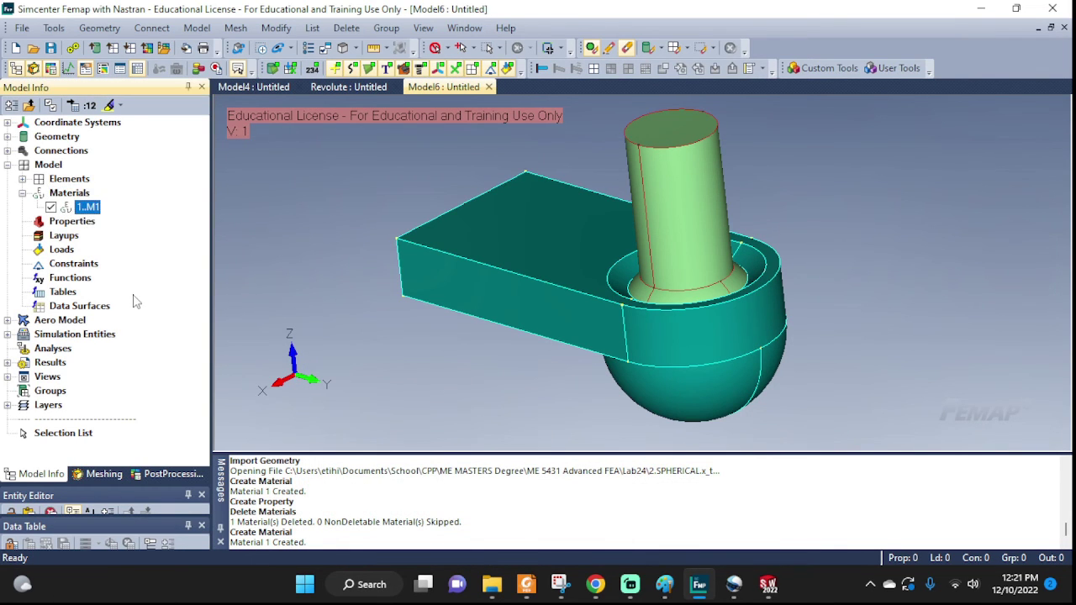
left_click(67, 223)
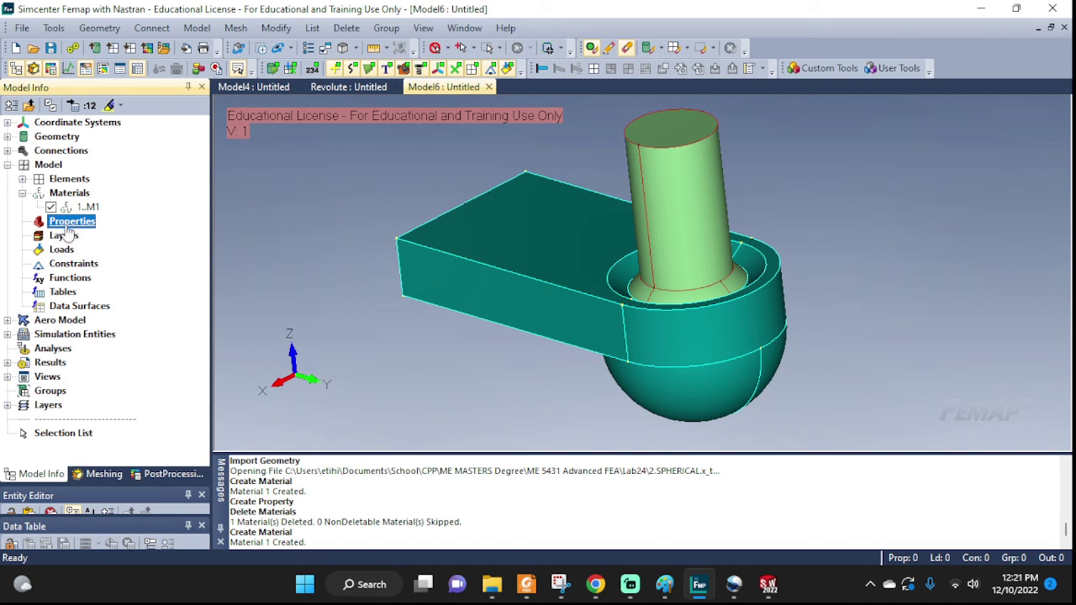
left_click(196, 29)
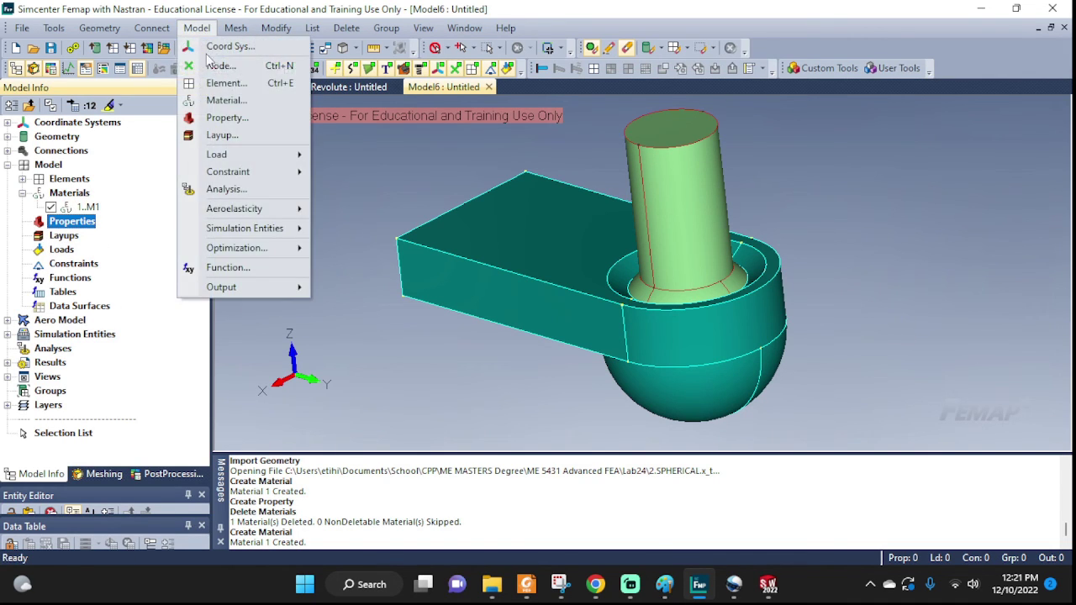
left_click(220, 115)
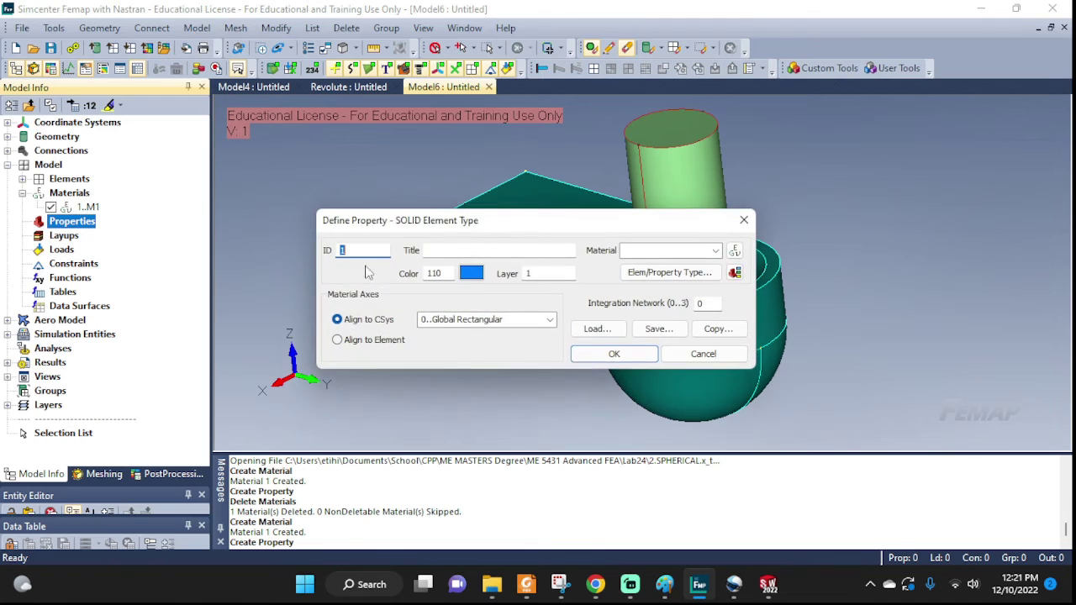
left_click(516, 249)
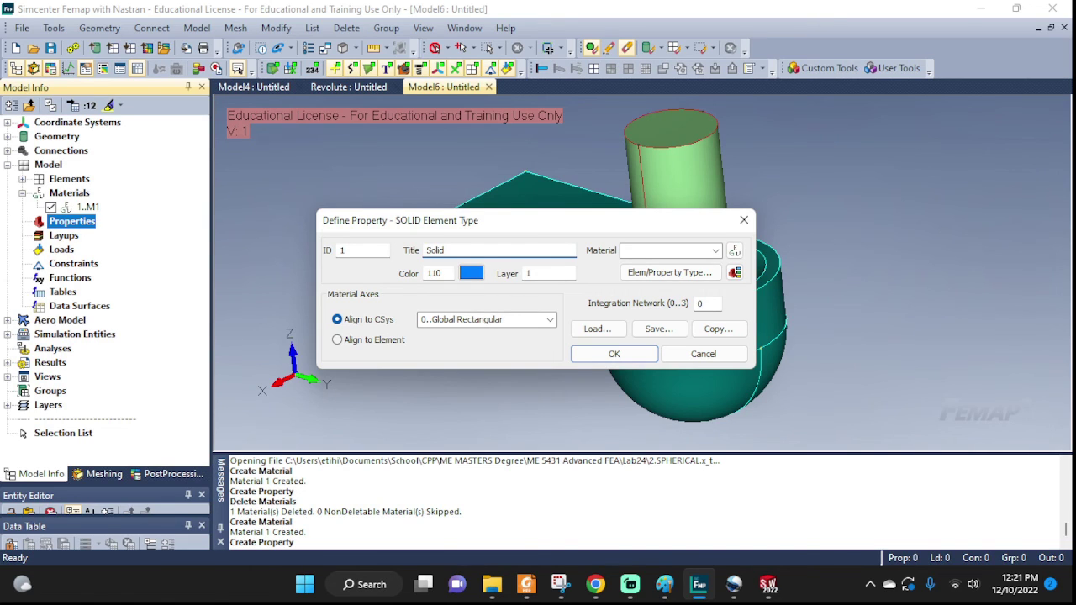
left_click(638, 251)
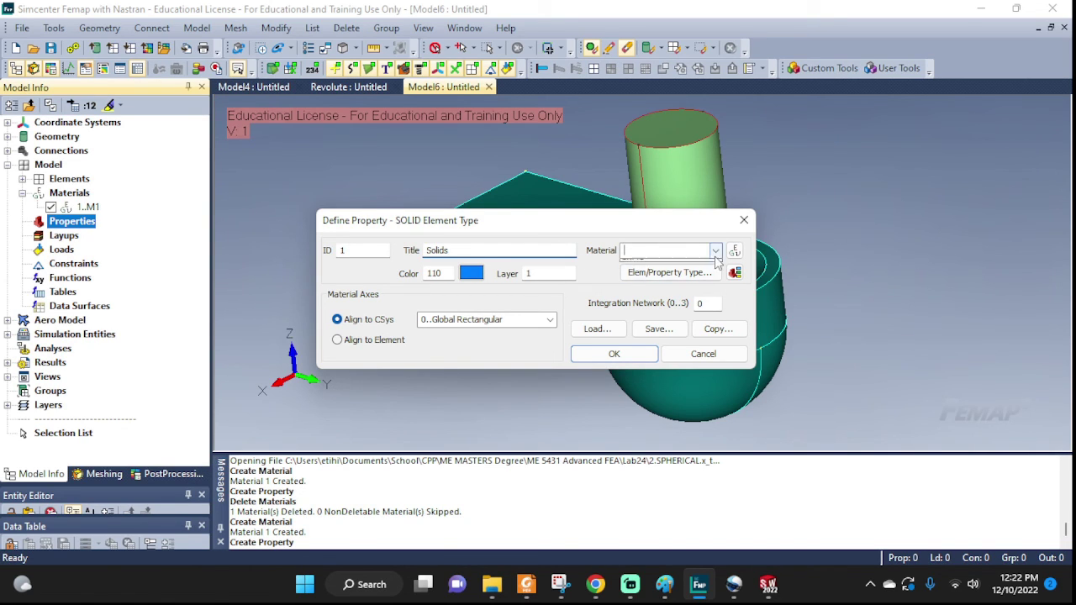
left_click(634, 266)
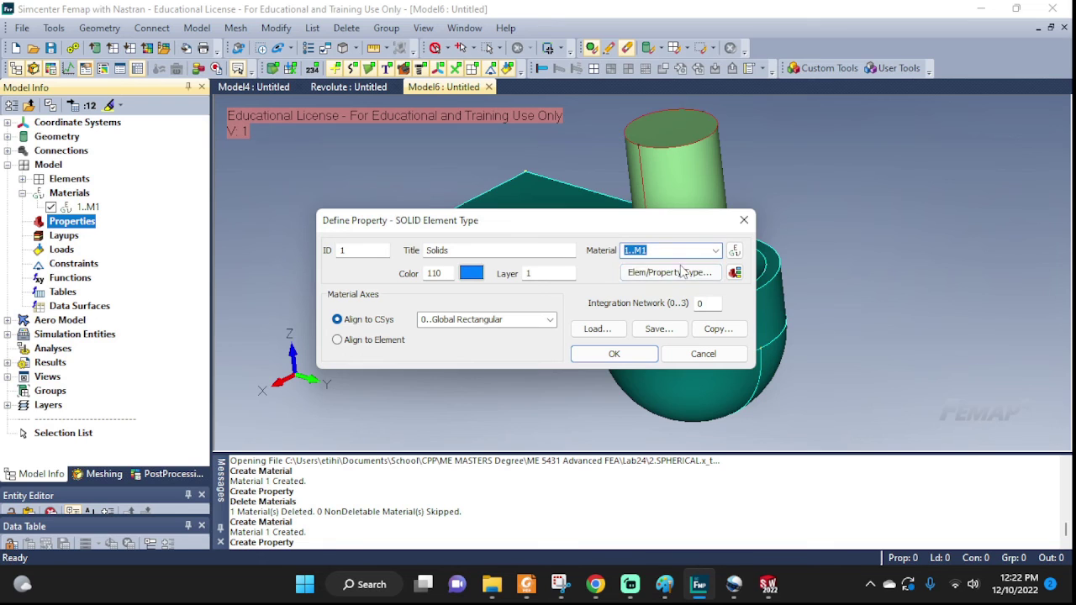
left_click(669, 272)
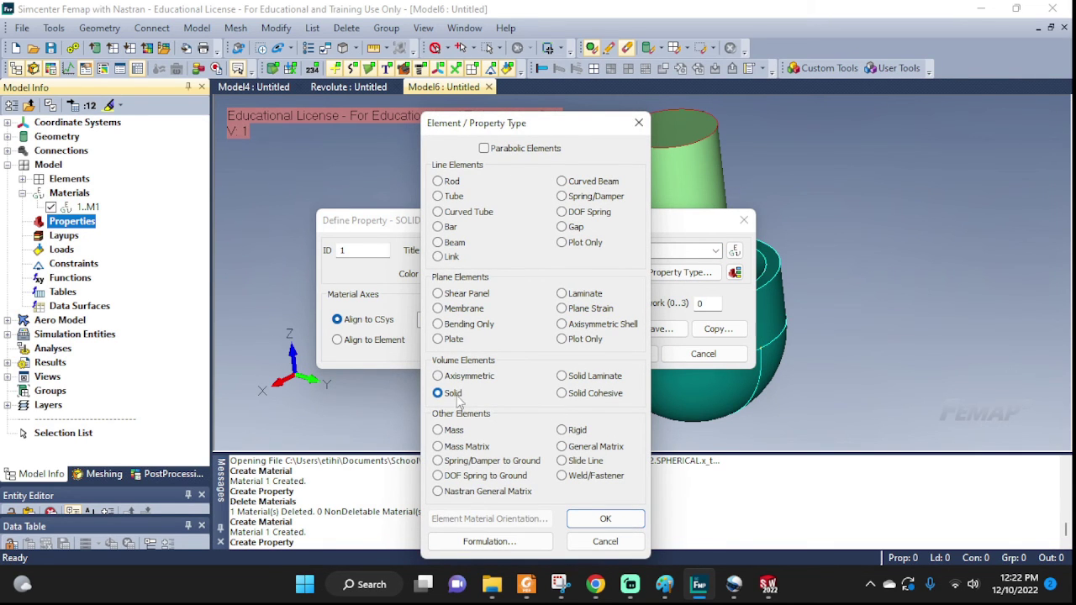
left_click(603, 521)
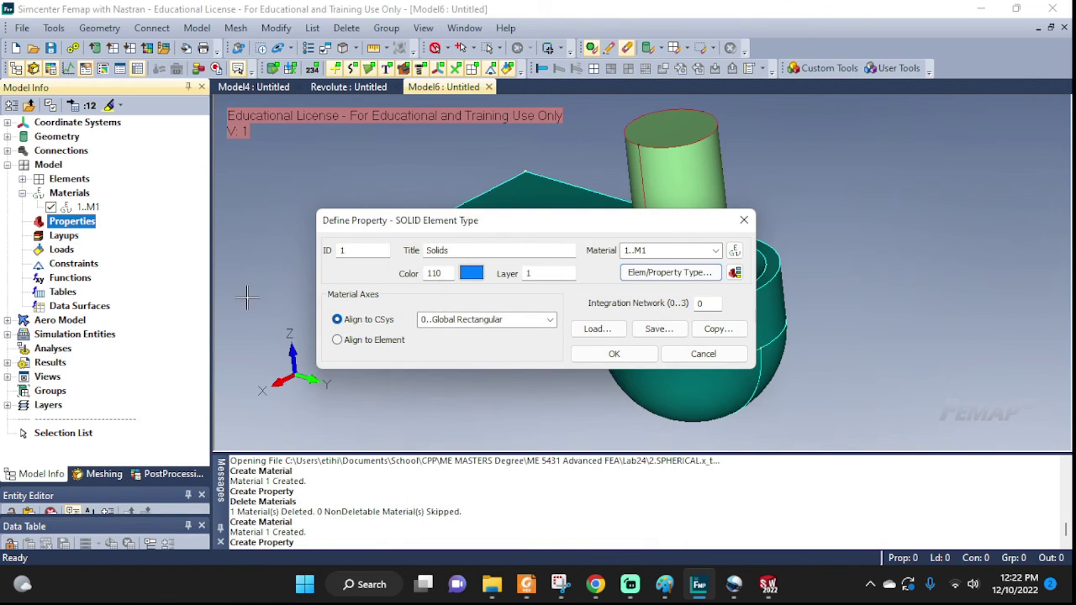
left_click(614, 353)
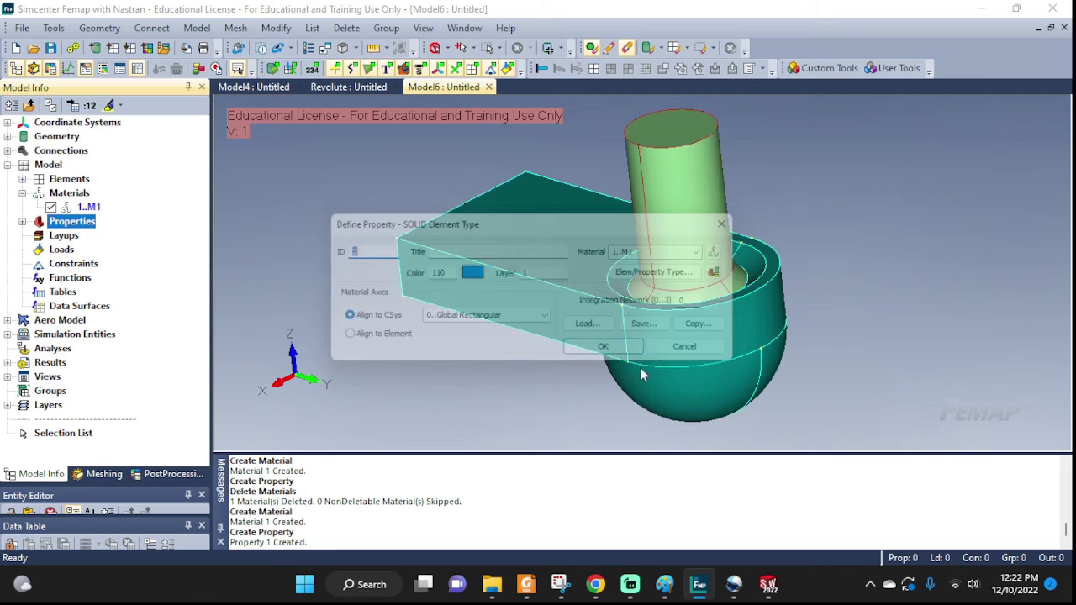
left_click(703, 354)
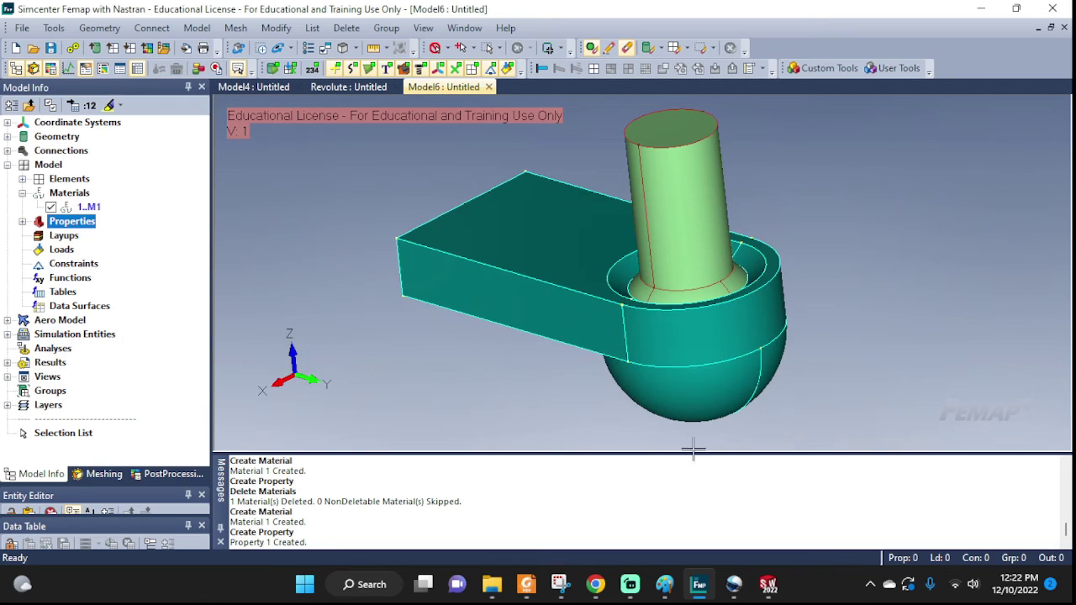
Step: Apply automatic tetrahedral mesh sizing to all solids, accepting the default sizes
left_click(22, 221)
left_click(96, 236)
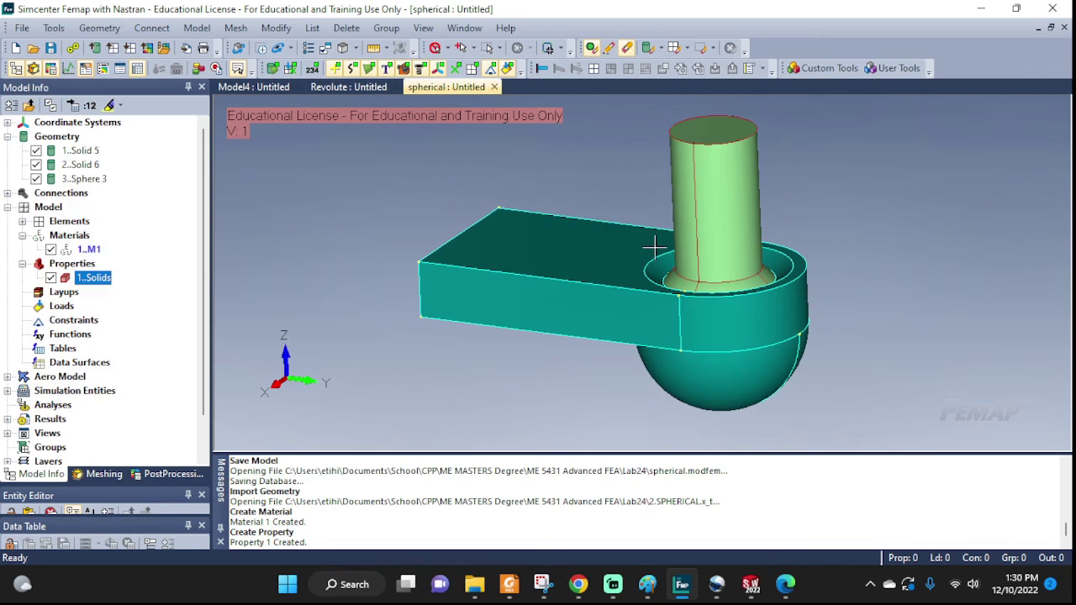
left_click(236, 28)
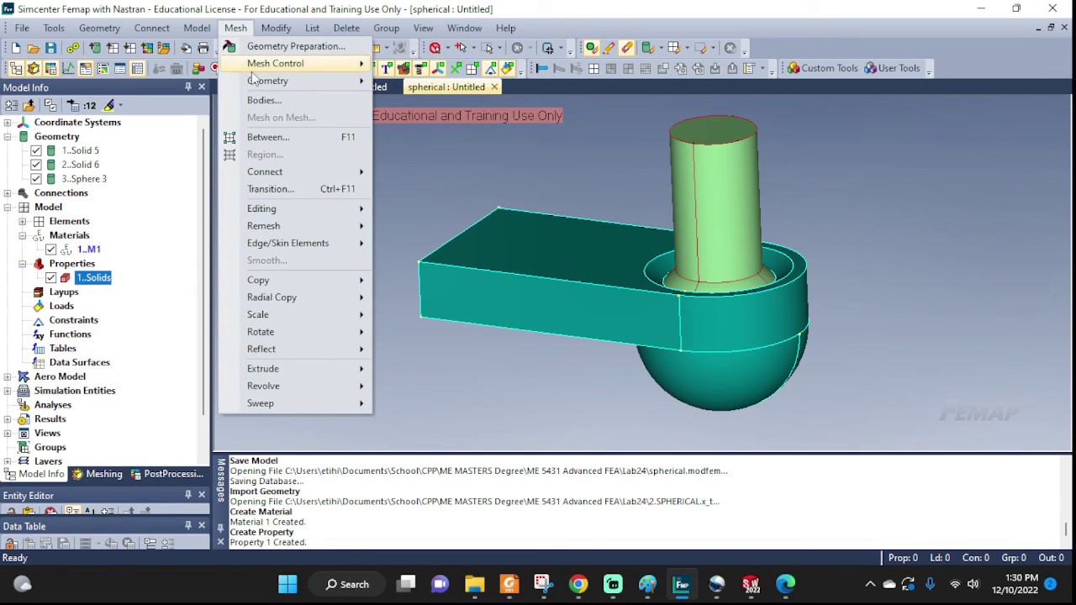
mouse_move(264, 84)
mouse_move(277, 65)
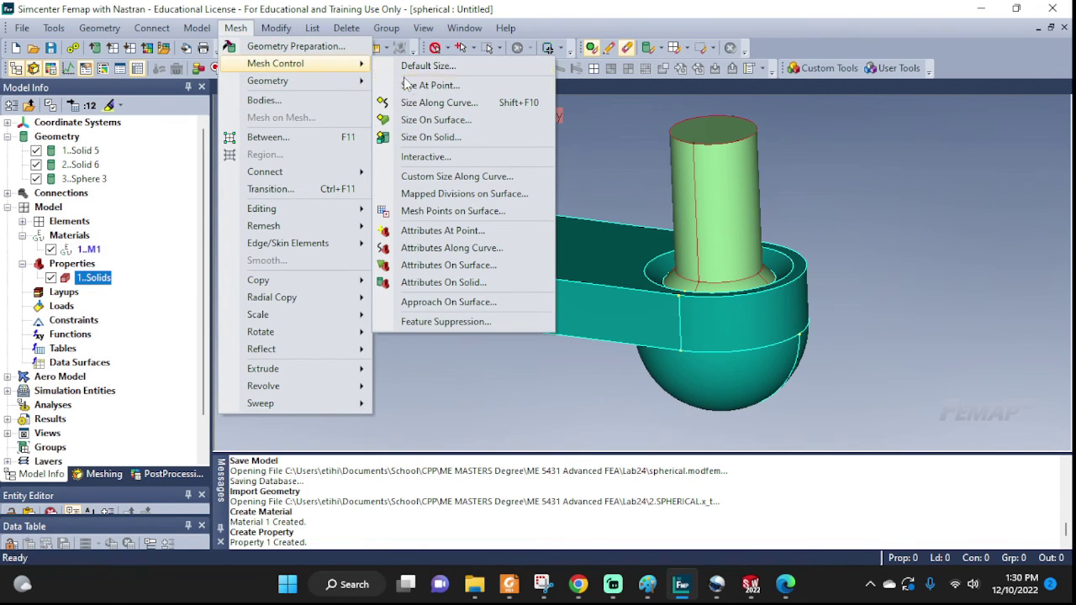
left_click(434, 138)
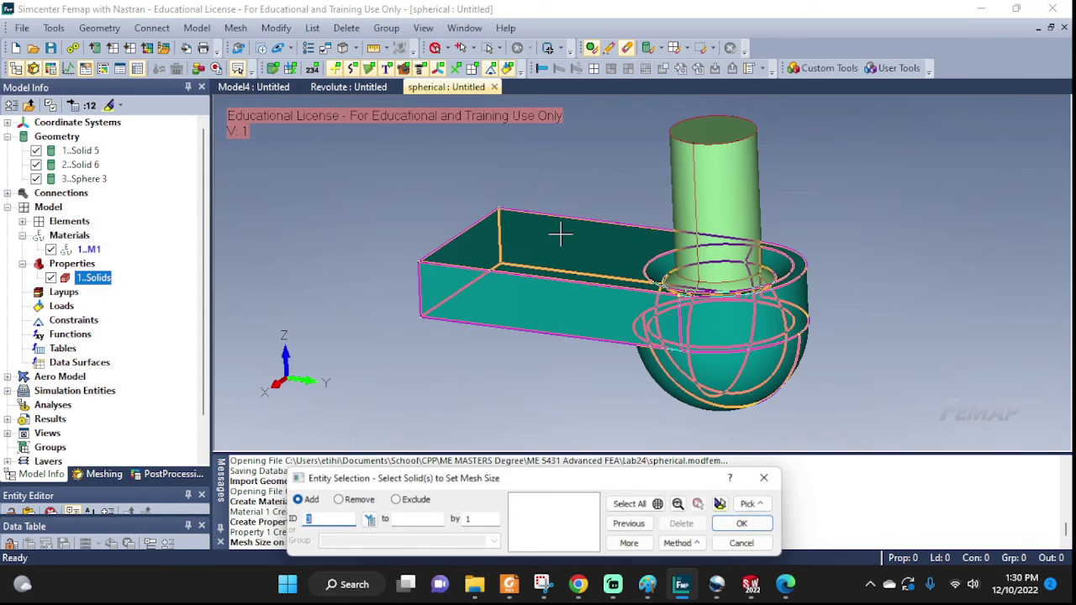
left_click(728, 526)
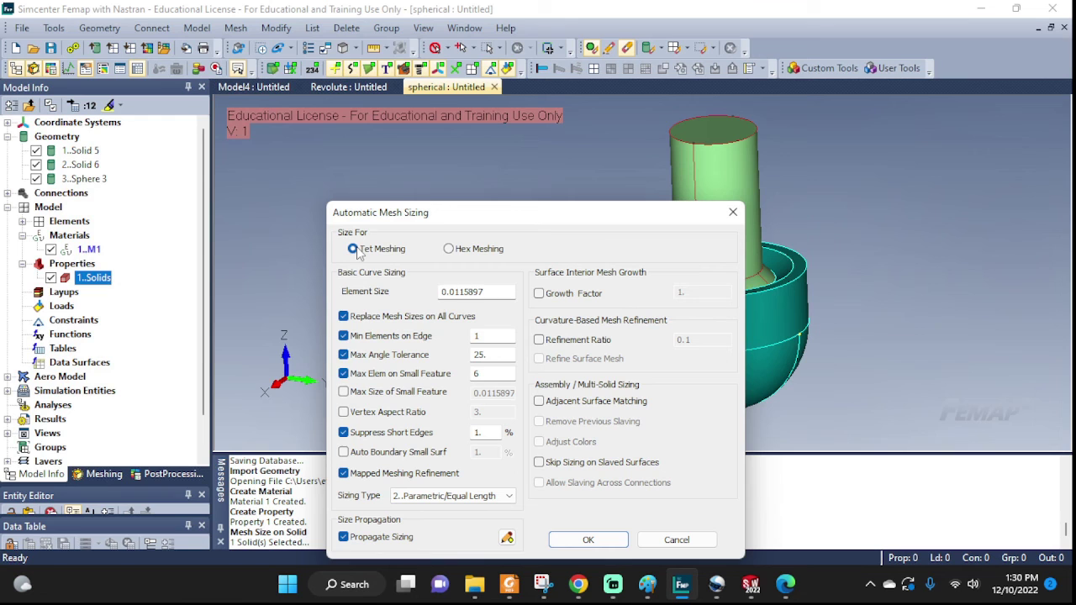
left_click(608, 544)
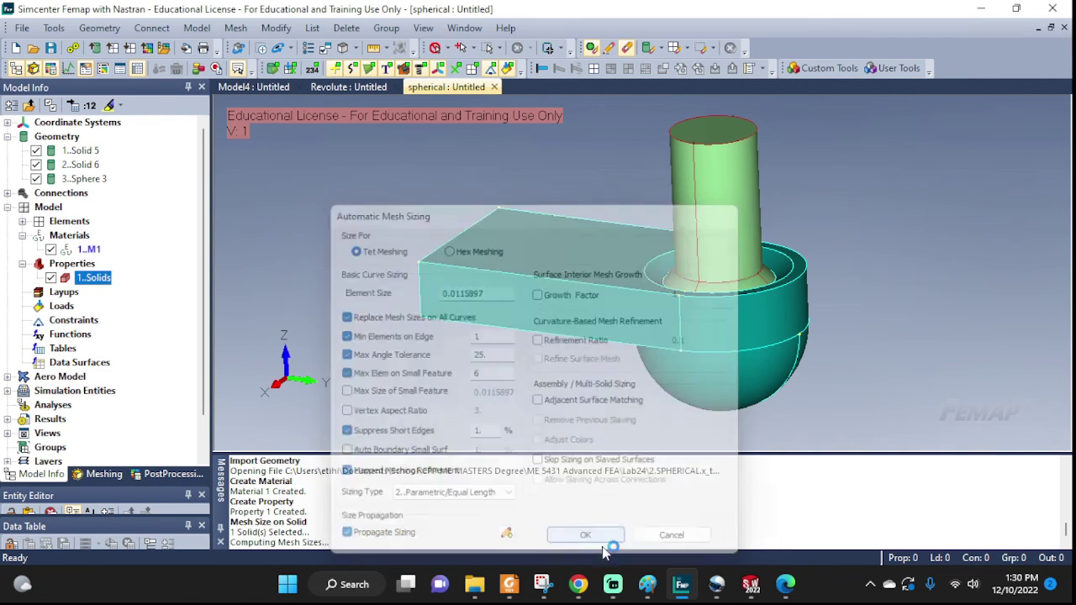
Step: Reapply Mesh Size on Solid to the picked solid at element size 0.0153365
left_click(235, 28)
mouse_move(277, 63)
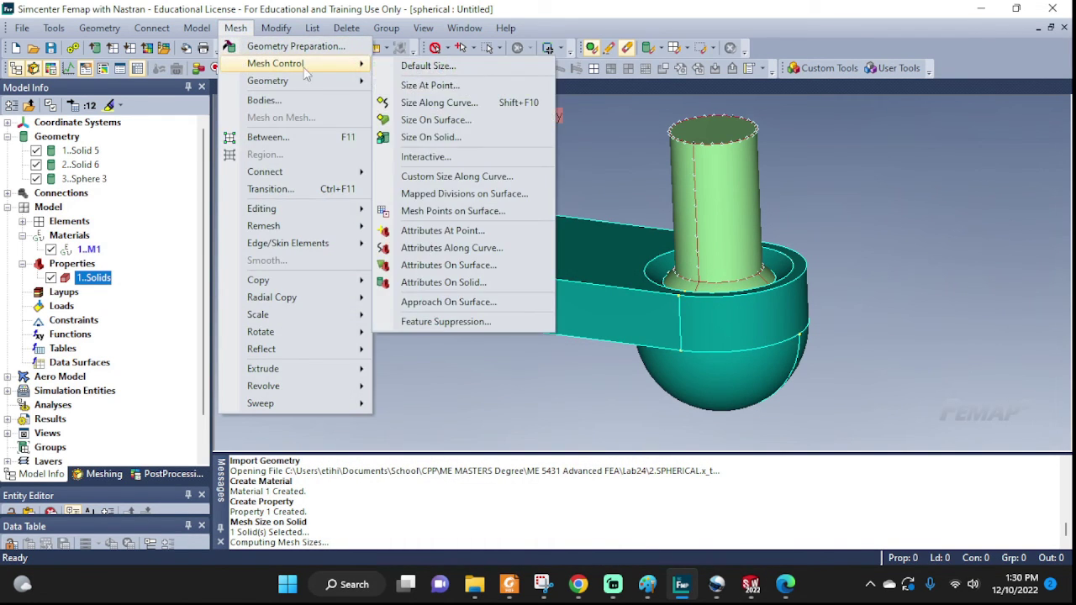
left_click(430, 137)
left_click(580, 276)
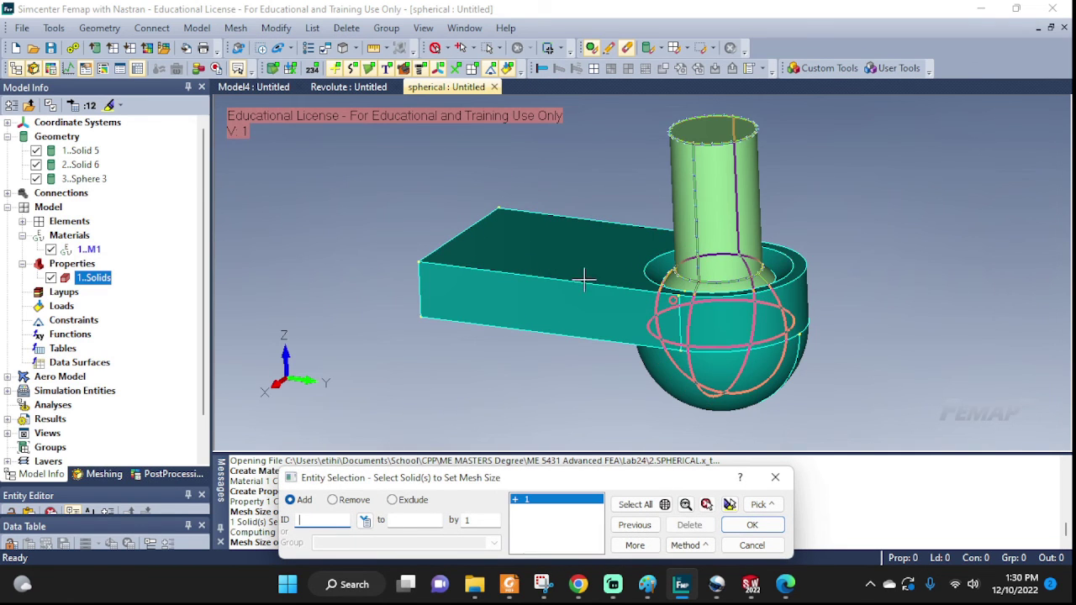
left_click(752, 525)
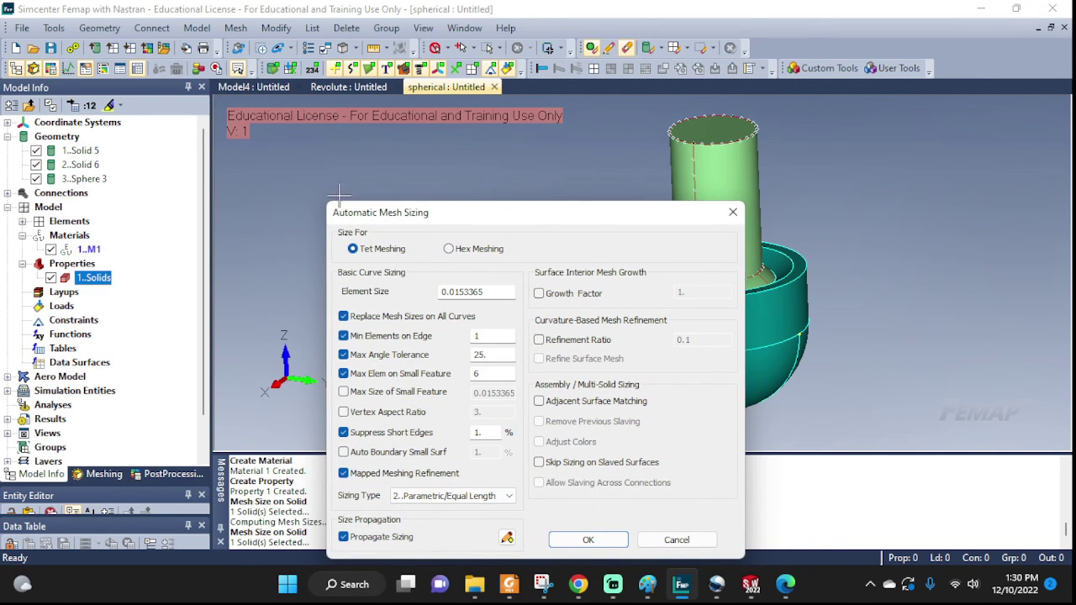
left_click(591, 540)
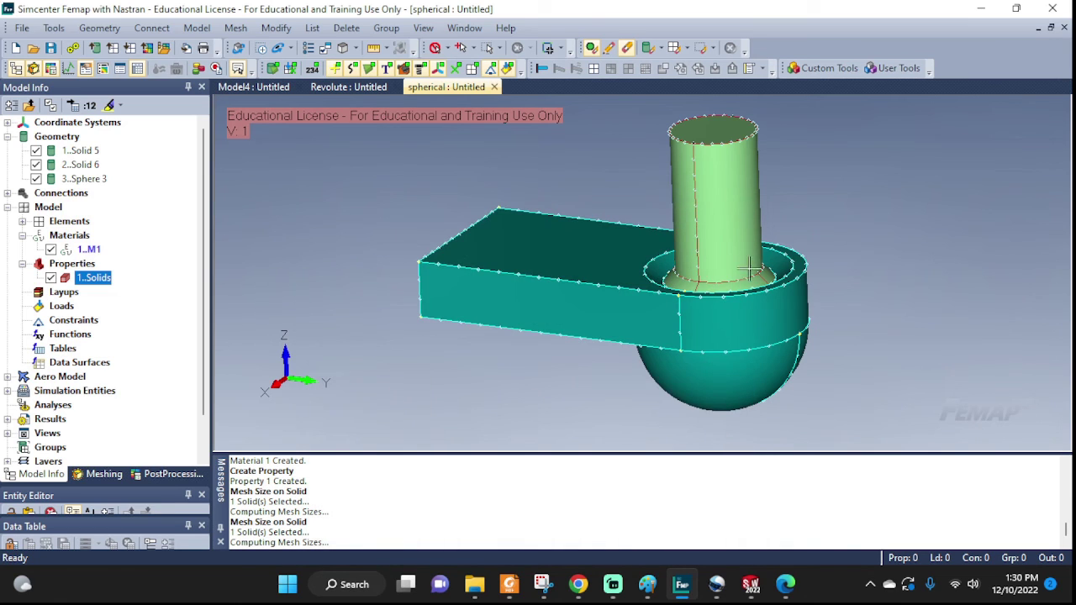
mouse_move(757, 248)
middle_mouse_down()
mouse_move(743, 281)
mouse_move(760, 269)
middle_mouse_up()
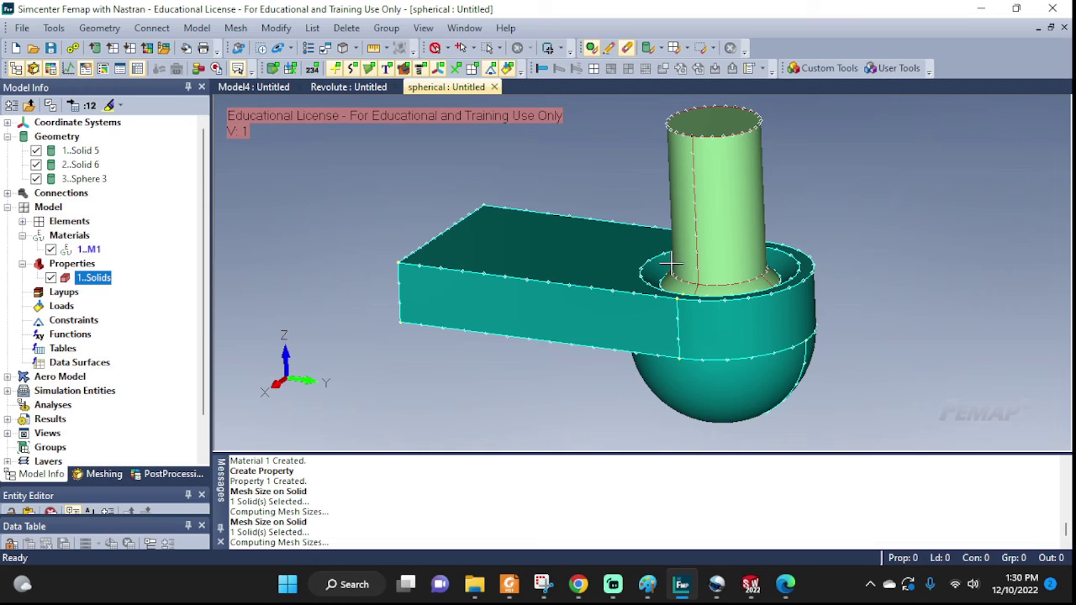
Step: Tet-mesh both solids with midside nodes, producing 7363 parabolic elements and 12203 nodes
left_click(237, 27)
mouse_move(254, 79)
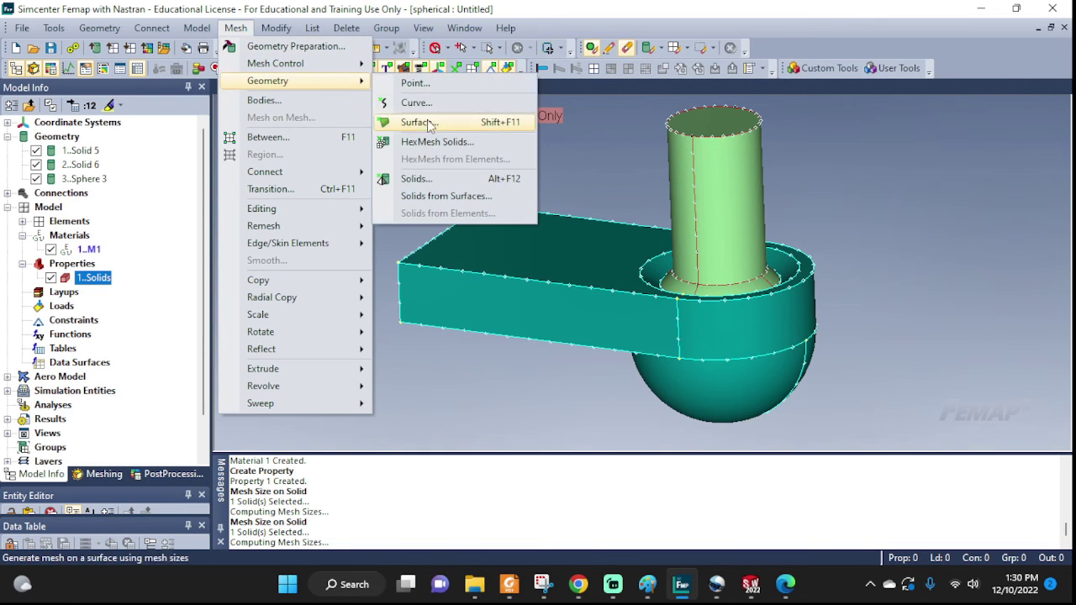
left_click(432, 186)
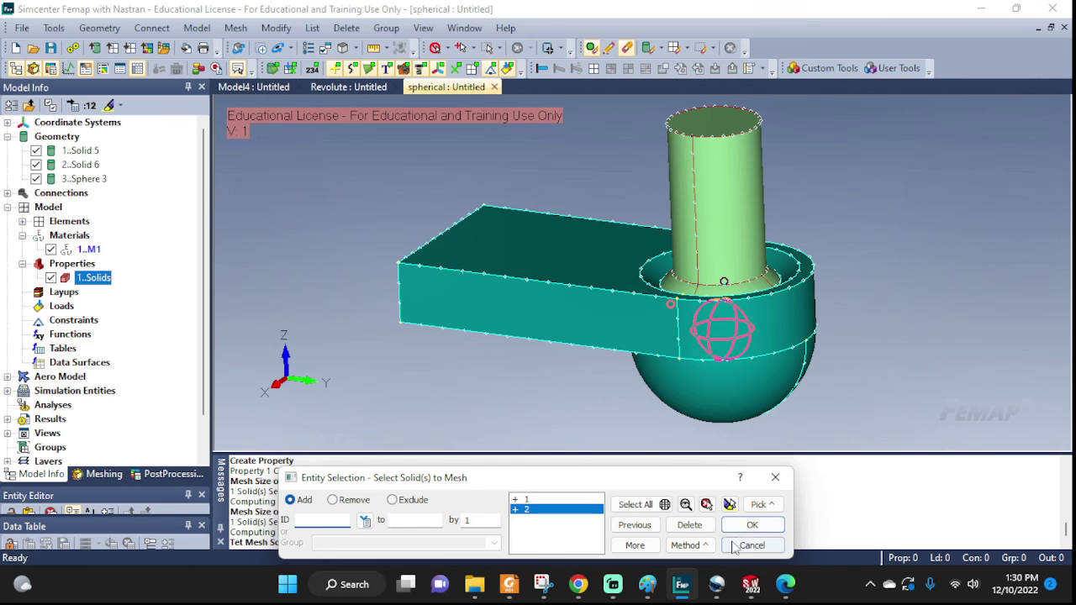
left_click(751, 524)
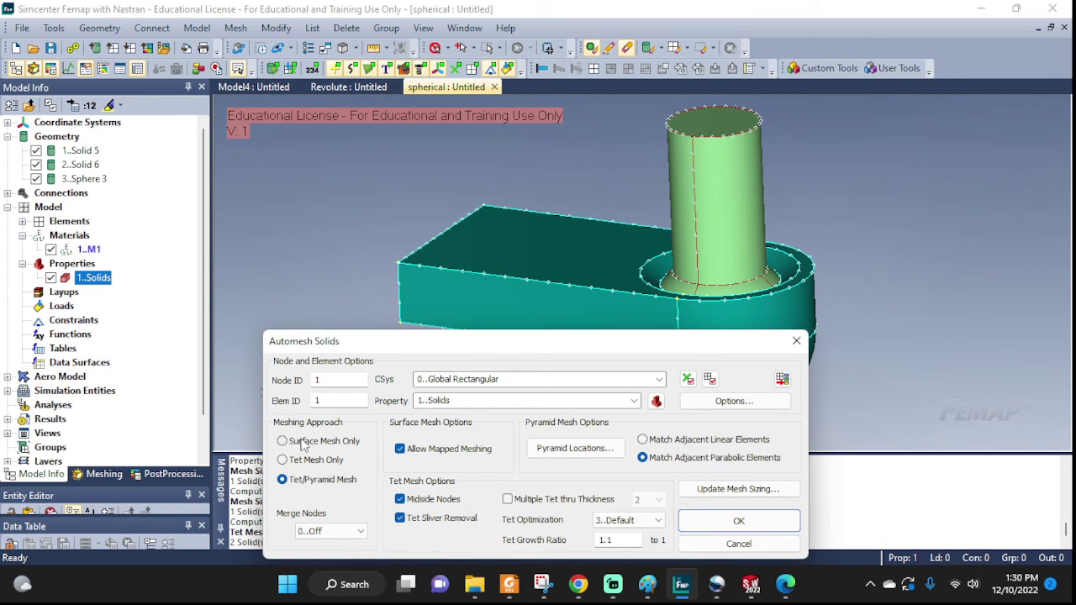
left_click(283, 460)
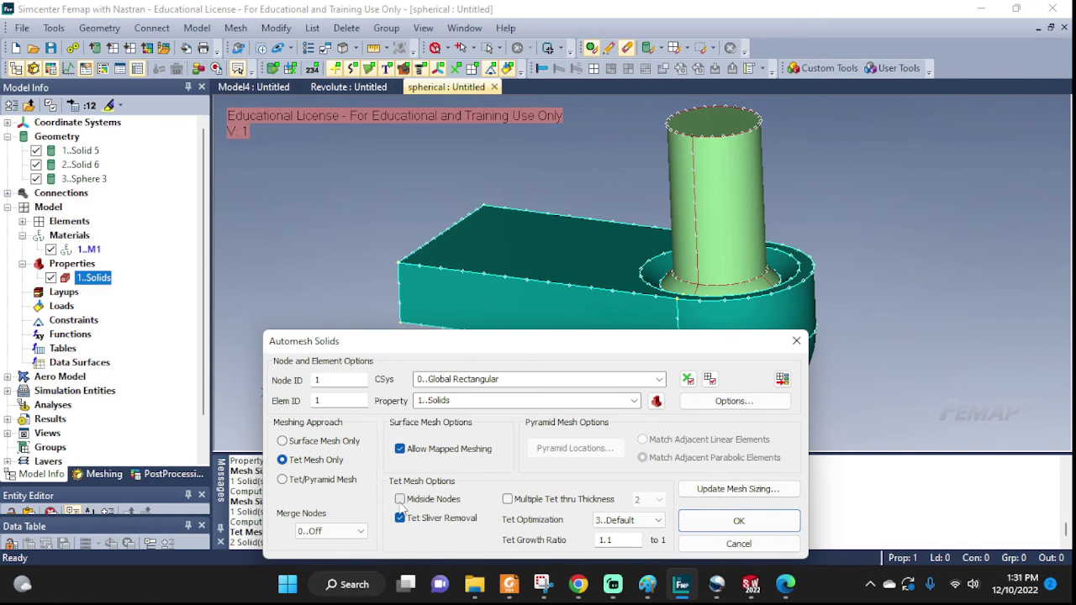
left_click(404, 501)
left_click(428, 503)
left_click(713, 515)
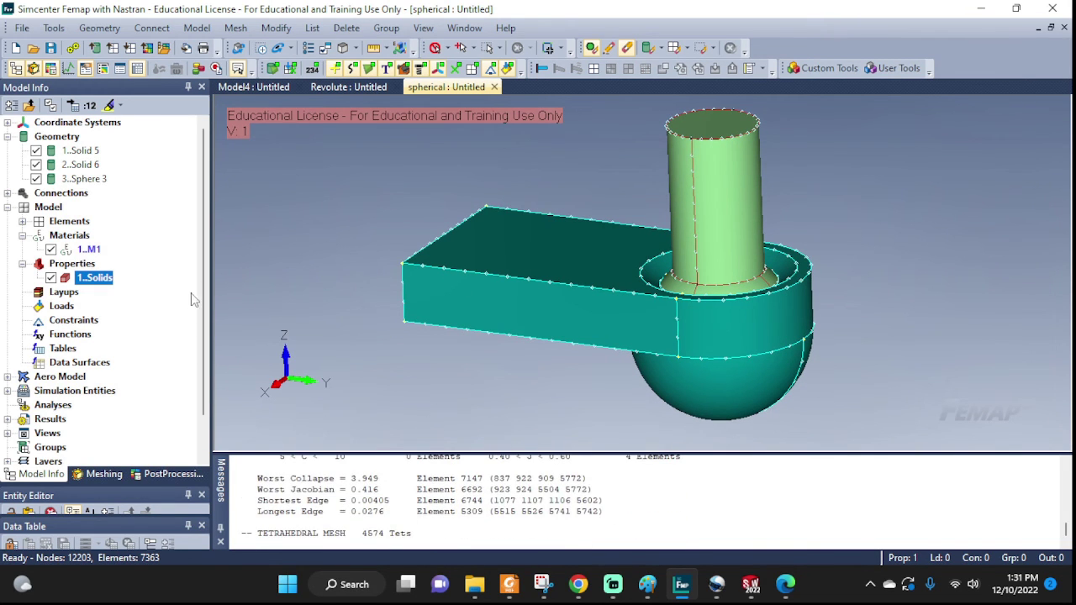
Step: Check element counts by type and display only the mesh with surfaces hidden
left_click(22, 222)
left_click(37, 236)
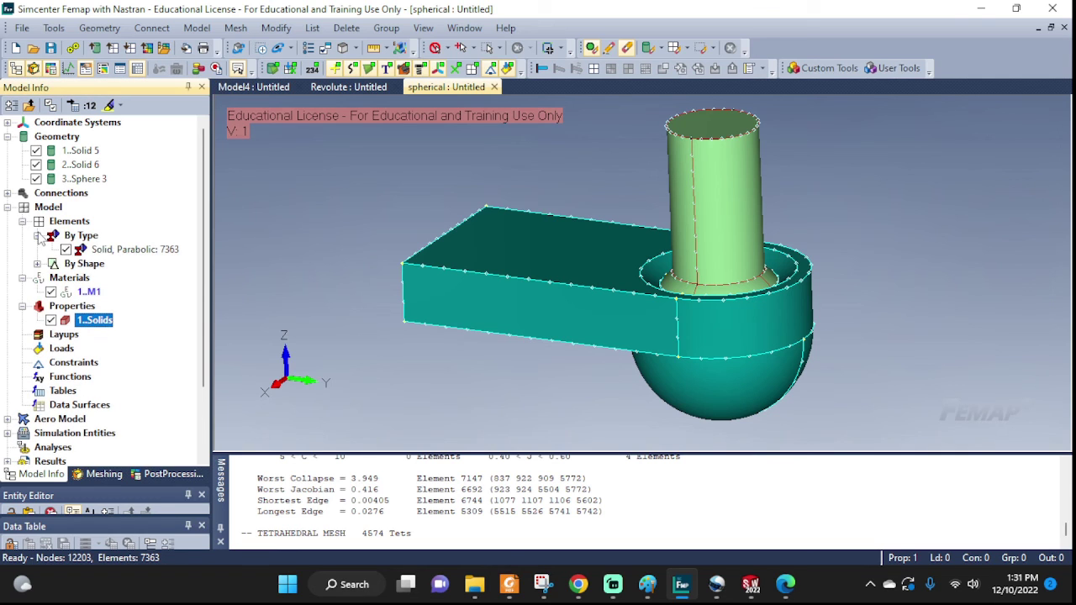
left_click(473, 70)
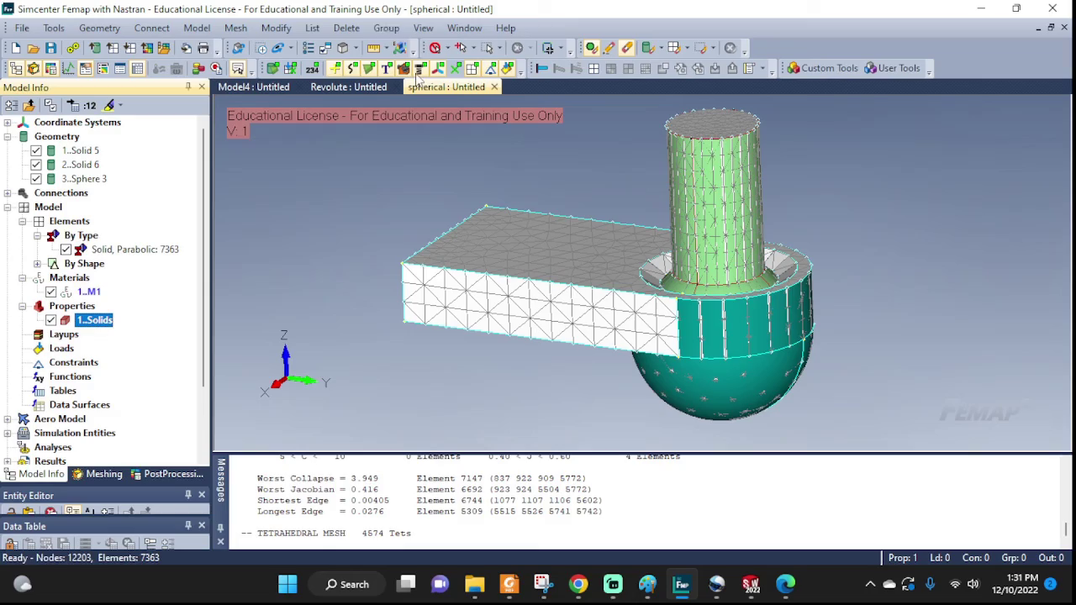
left_click(436, 69)
middle_click_drag(727, 350, 810, 408)
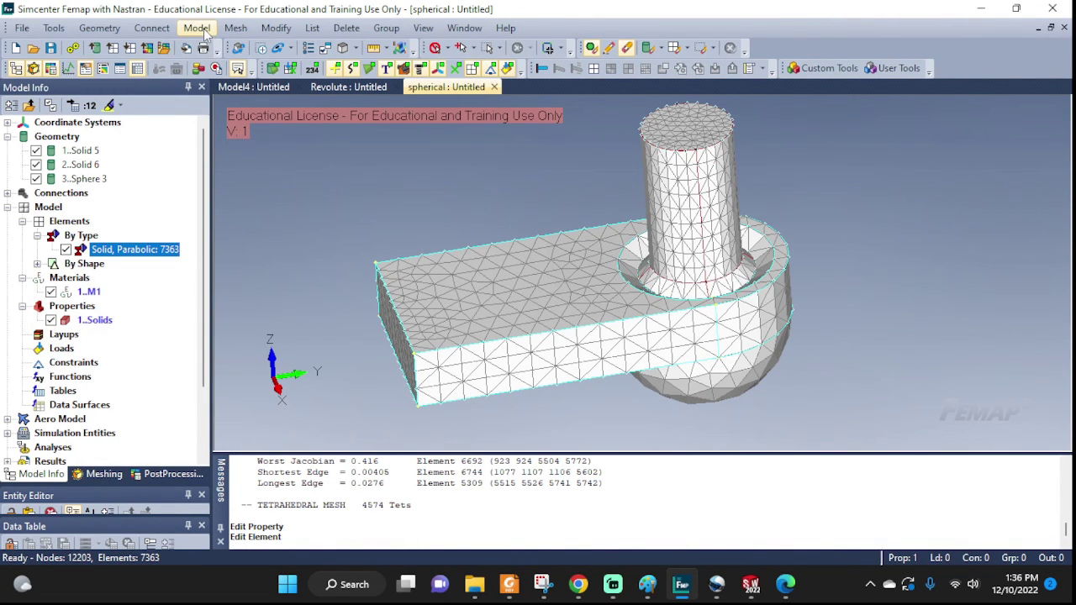
Step: Start rigid RBE2 element 9656 and set its colour to green (22)
left_click(198, 28)
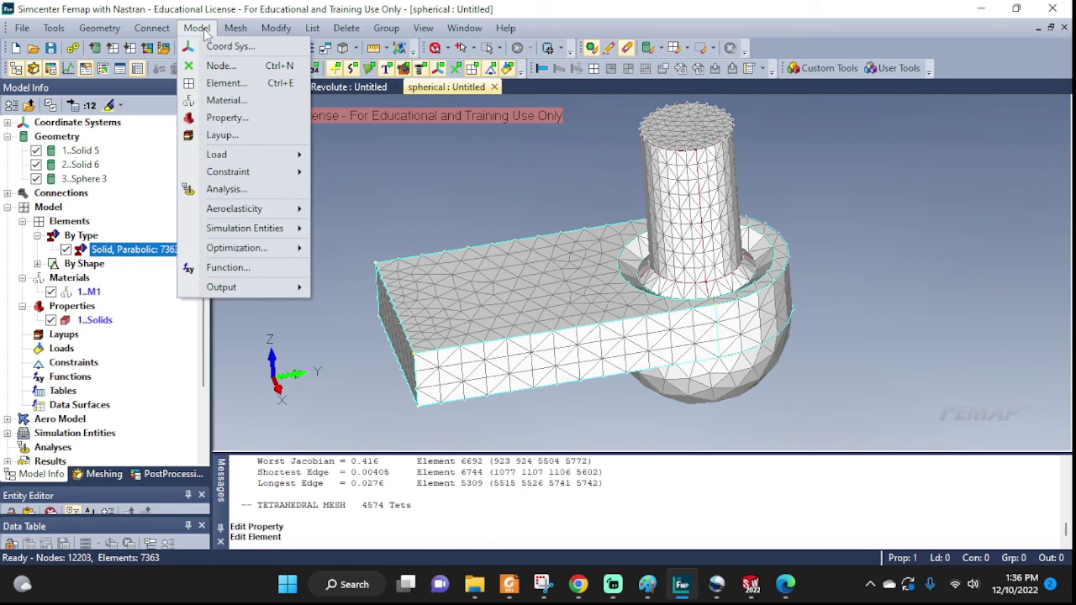
left_click(223, 83)
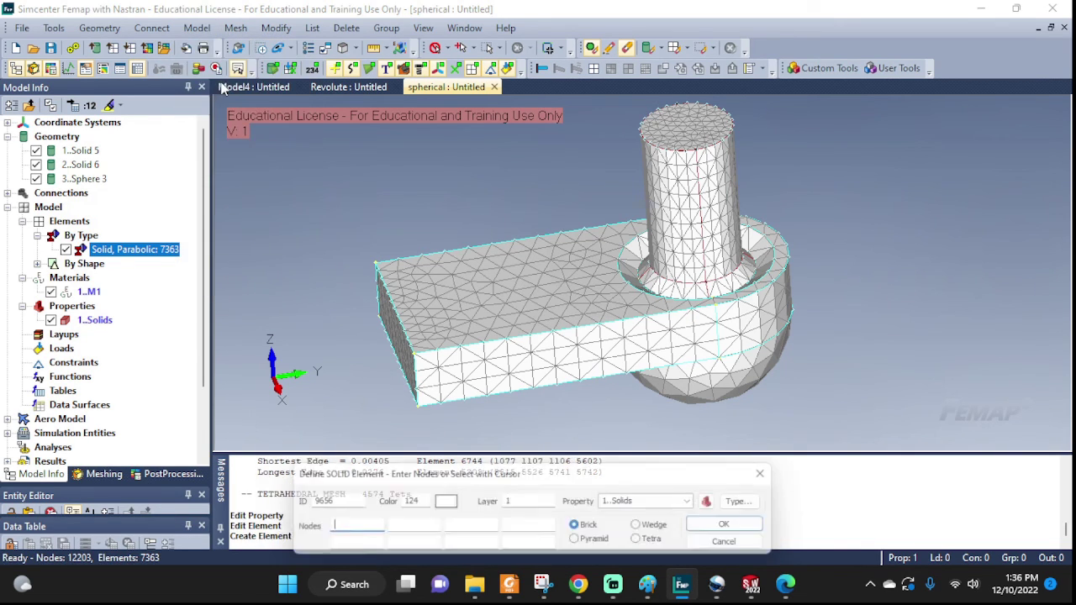
left_click(756, 502)
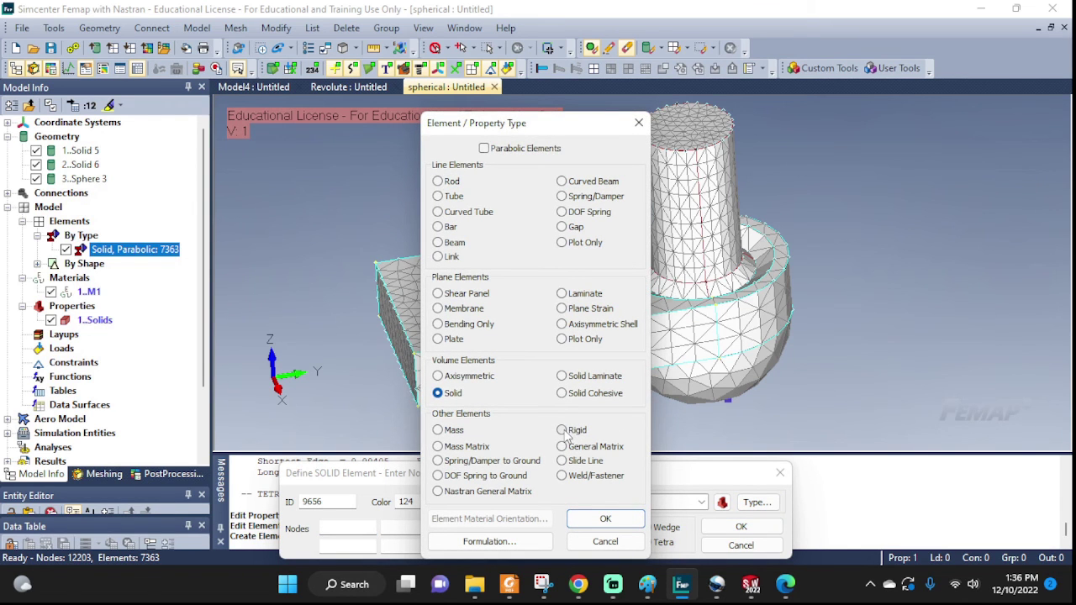
left_click(562, 429)
left_click(605, 519)
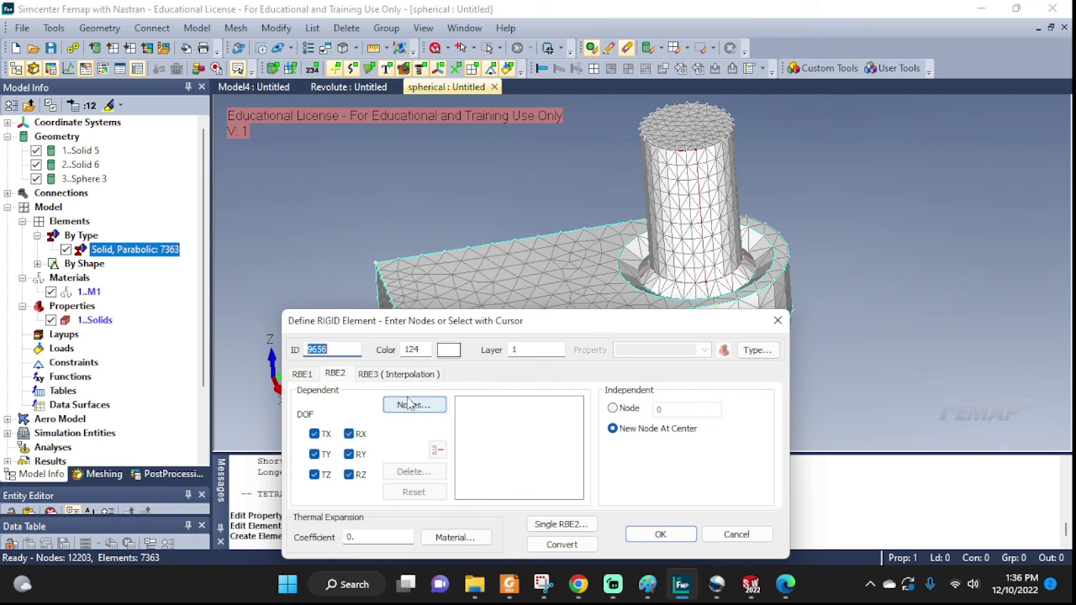
left_click(448, 351)
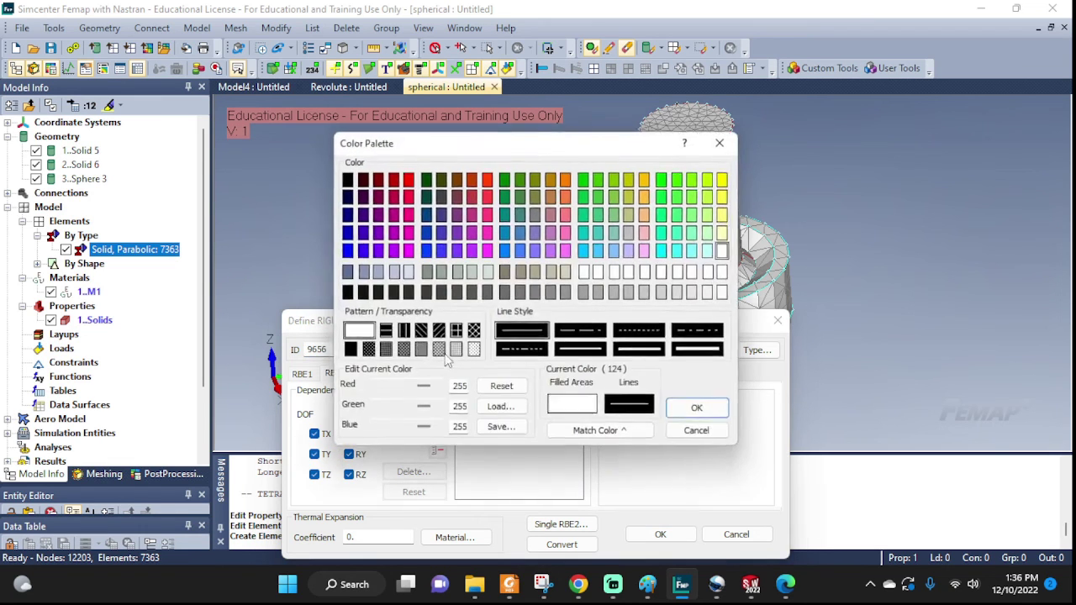
left_click(694, 180)
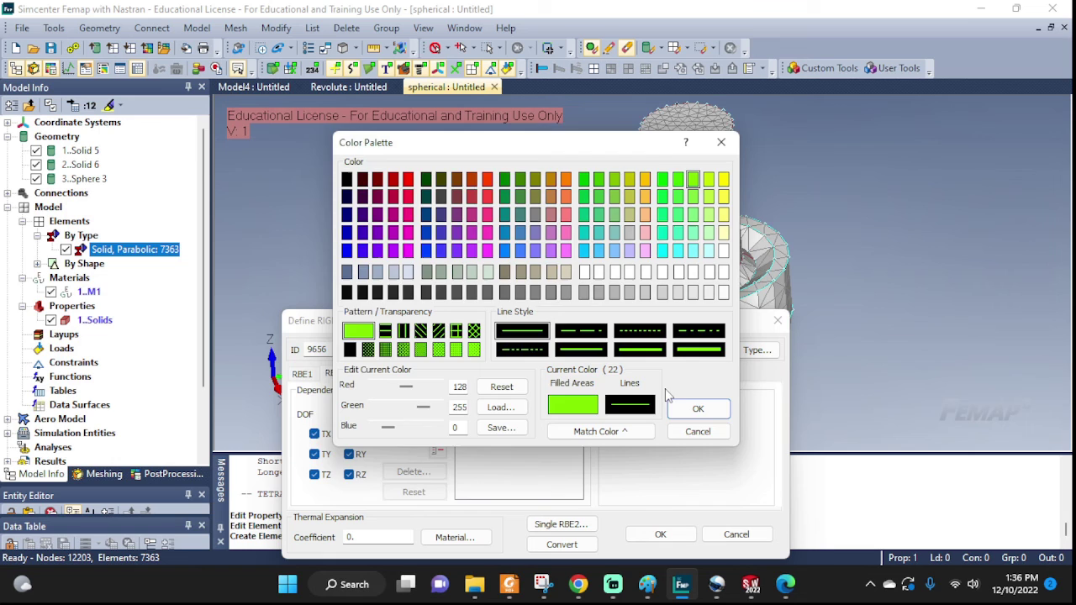
left_click(675, 407)
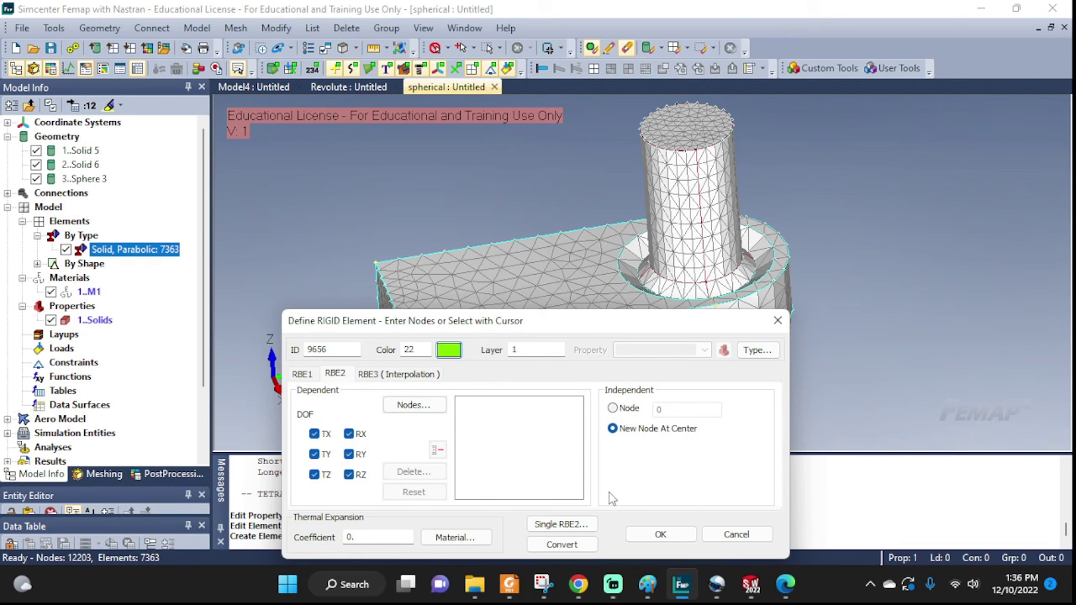
Step: Hide Solid 6 and the mesh elements to expose the socket's counterbore
left_click(412, 405)
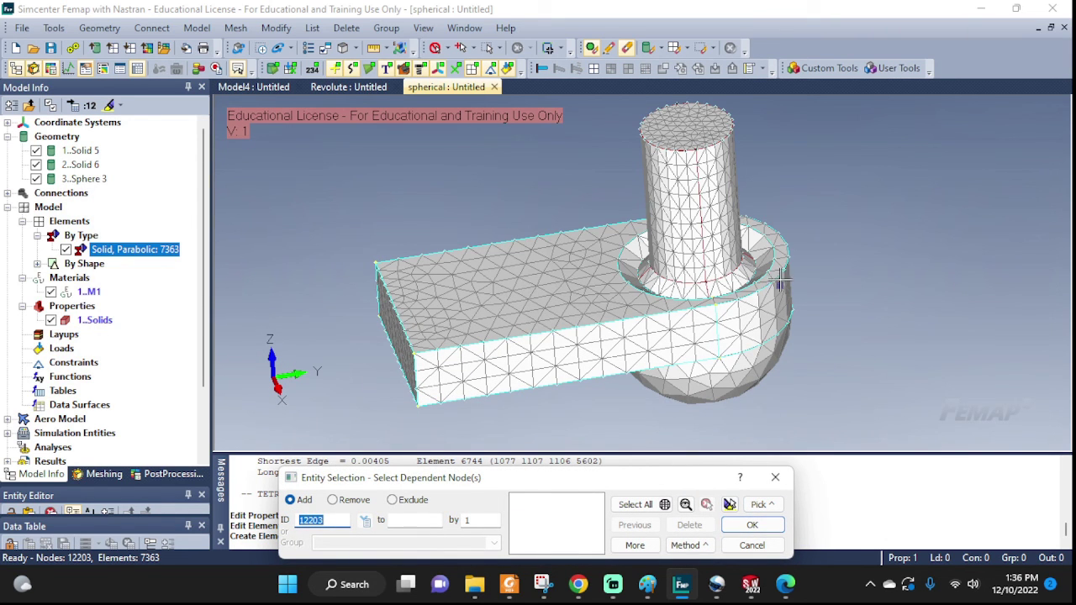
left_click(36, 166)
left_click(36, 150)
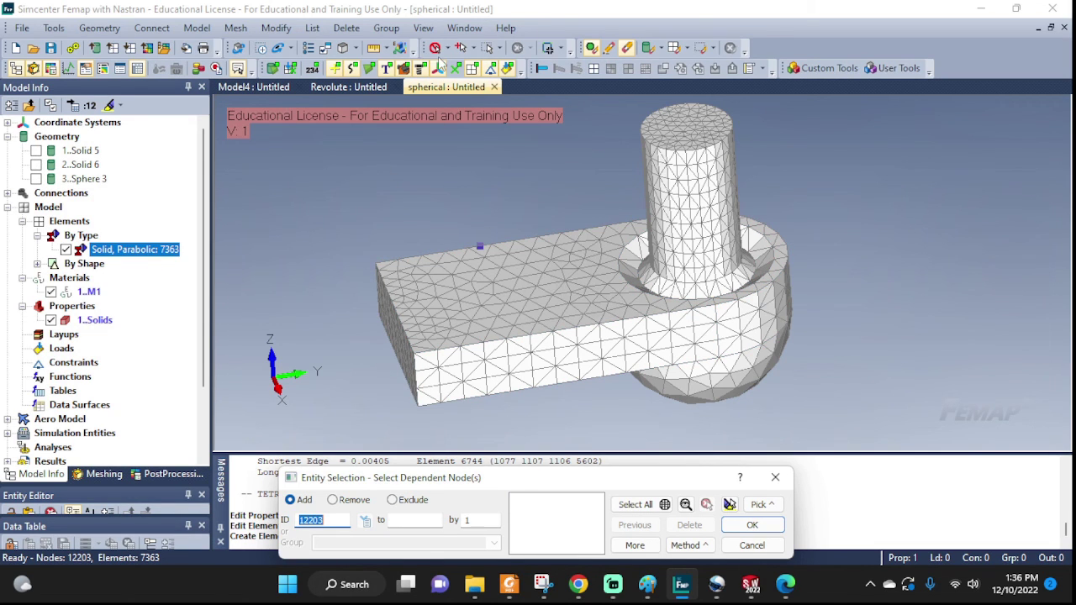
left_click(473, 69)
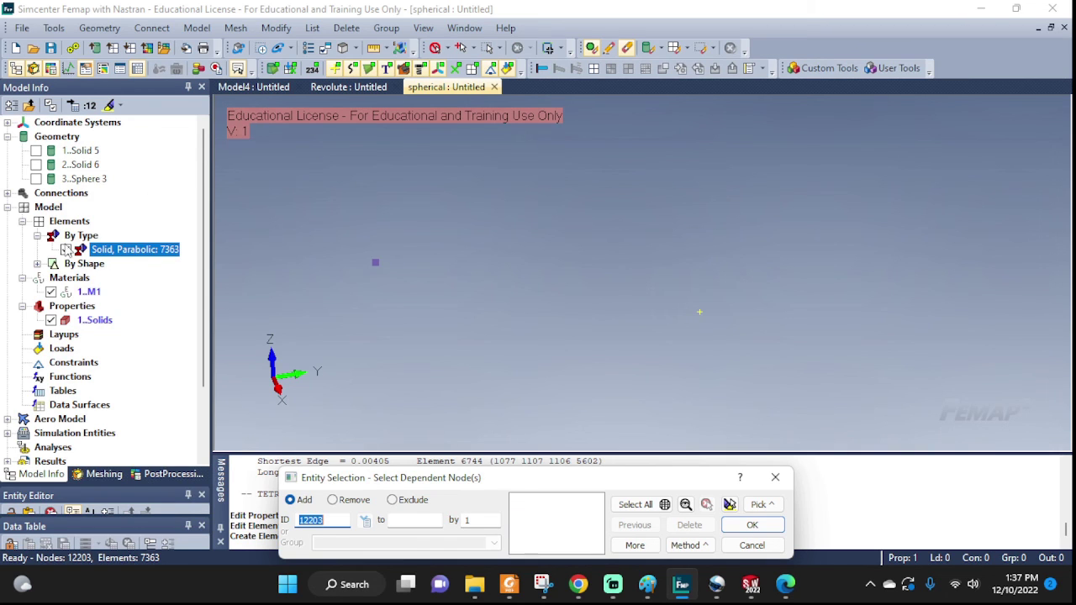
left_click(36, 165)
left_click(36, 150)
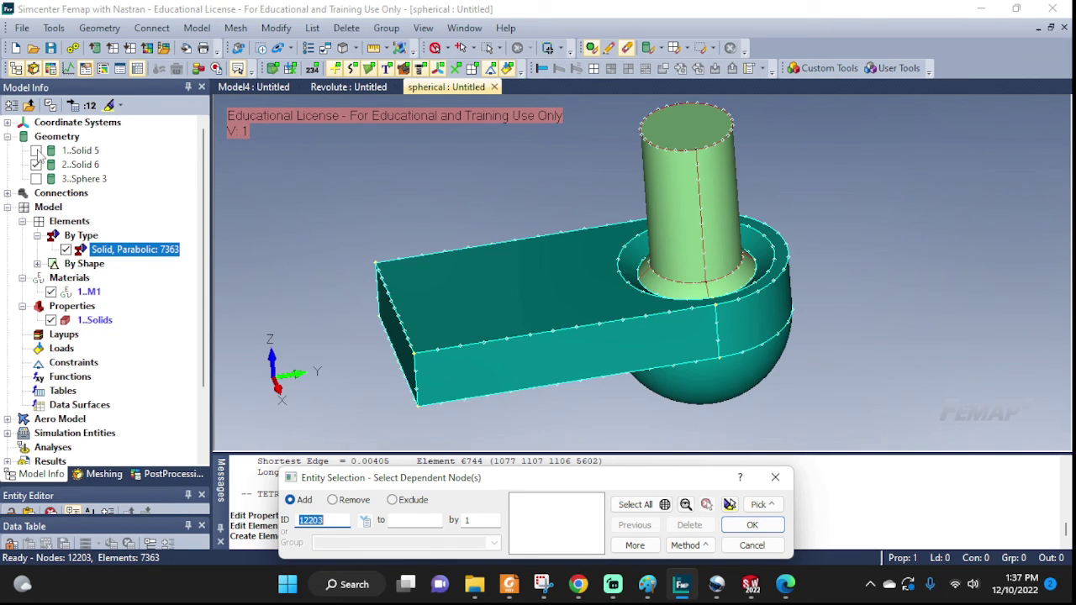
left_click(36, 165)
scroll(761, 272, "up", 4)
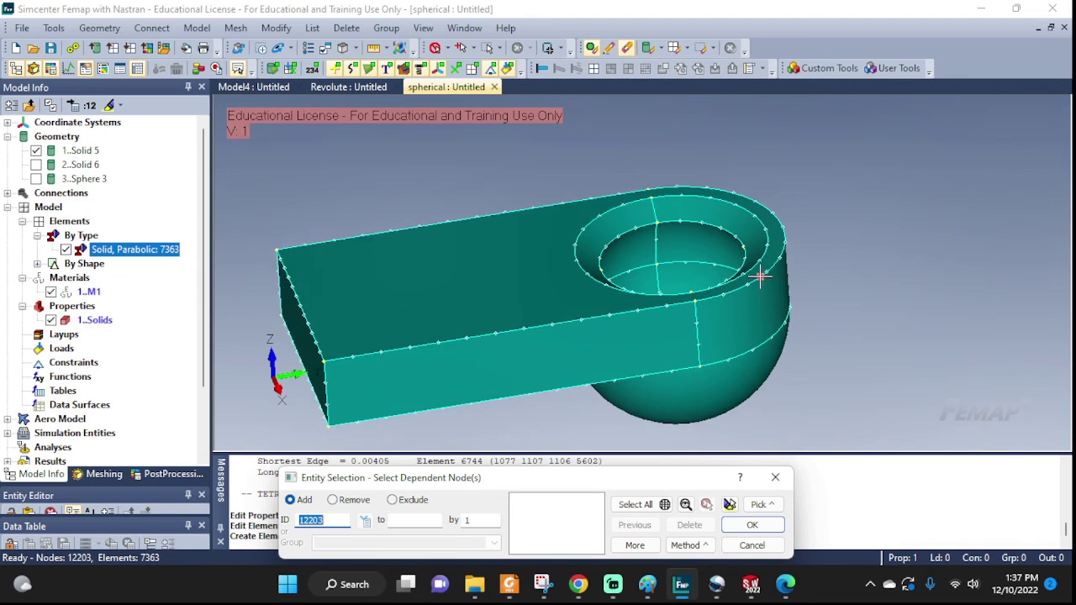
scroll(687, 245, "up", 2)
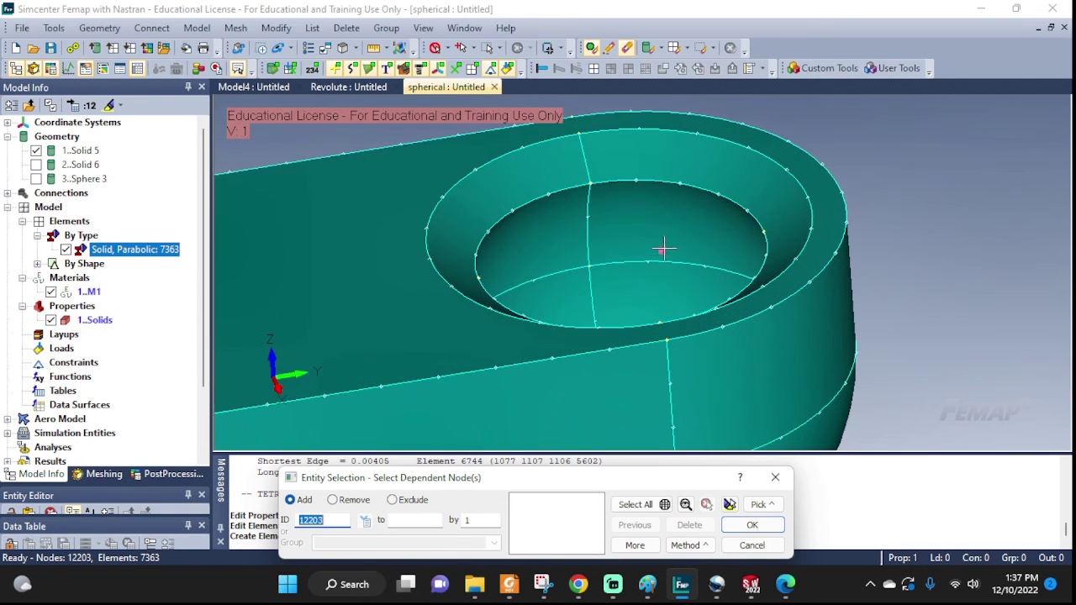
Step: Select nodes on the counterbore and inner socket surfaces as dependent nodes
left_click(689, 544)
left_click(721, 525)
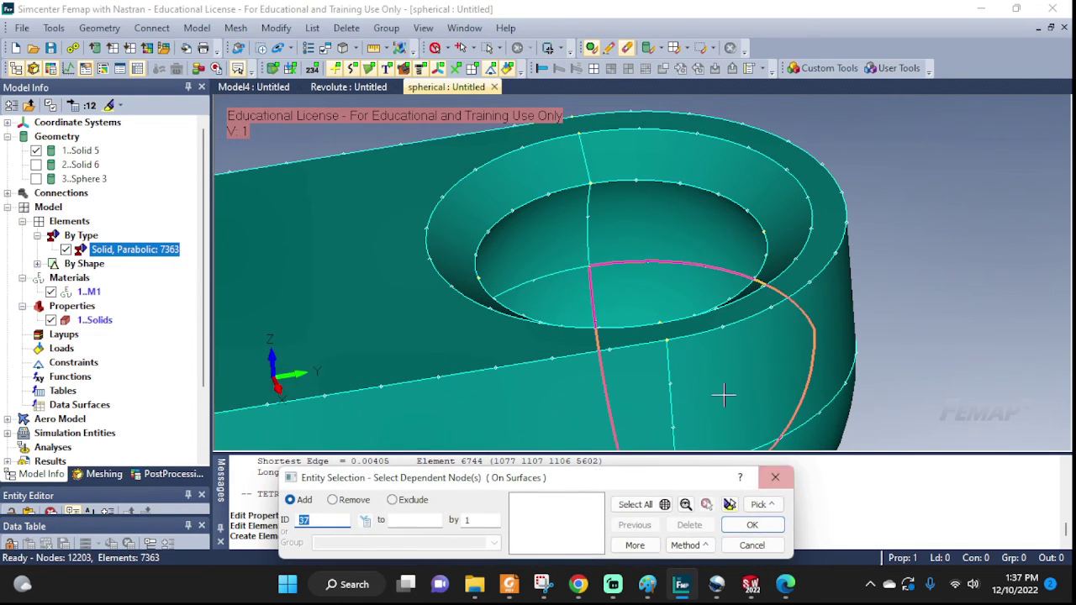
left_click(670, 226)
left_click(562, 232)
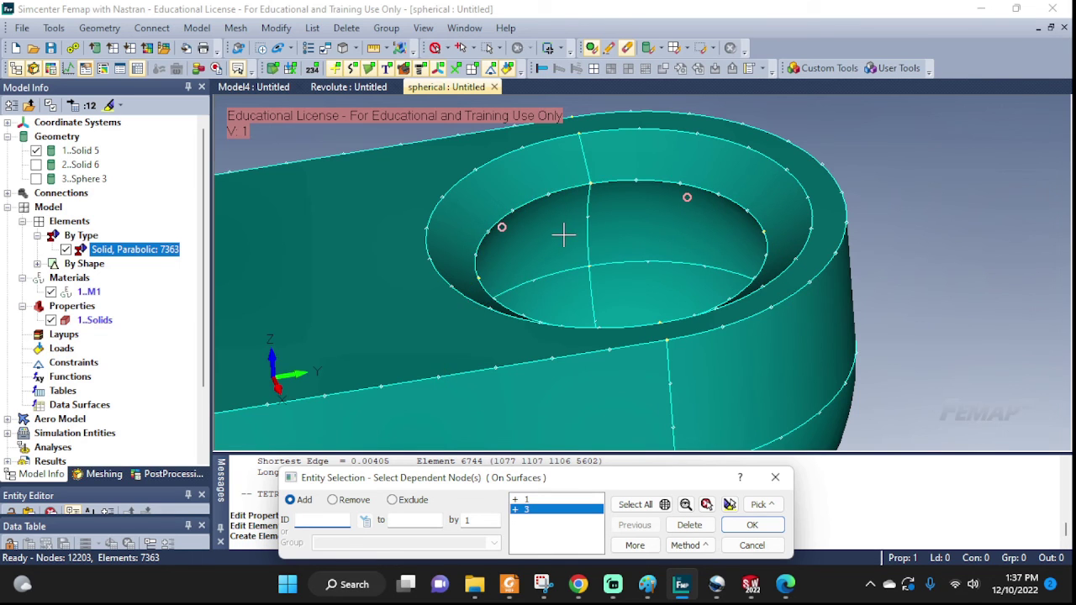
scroll(681, 332, "up", 2)
left_click(692, 359)
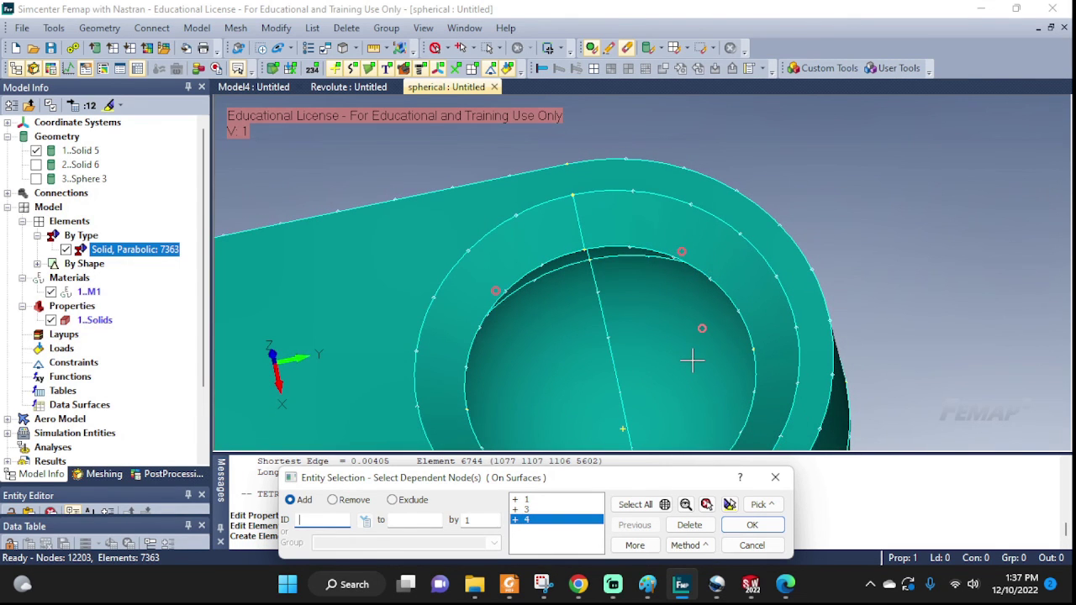
middle_click_drag(614, 355, 829, 180)
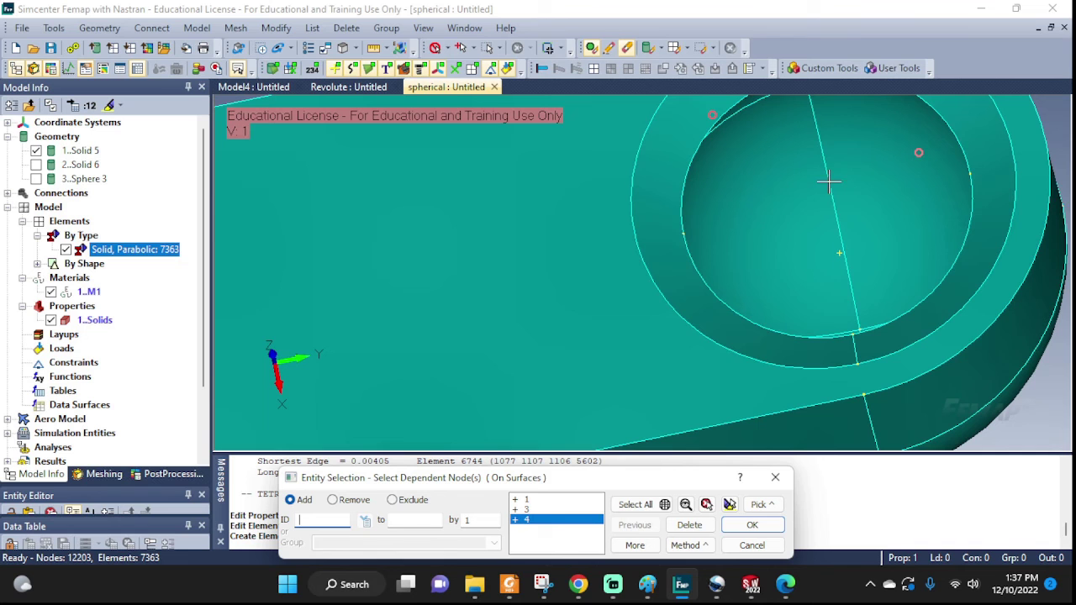
left_click(781, 235)
middle_click_drag(780, 235, 952, 362)
scroll(912, 209, "down", 3)
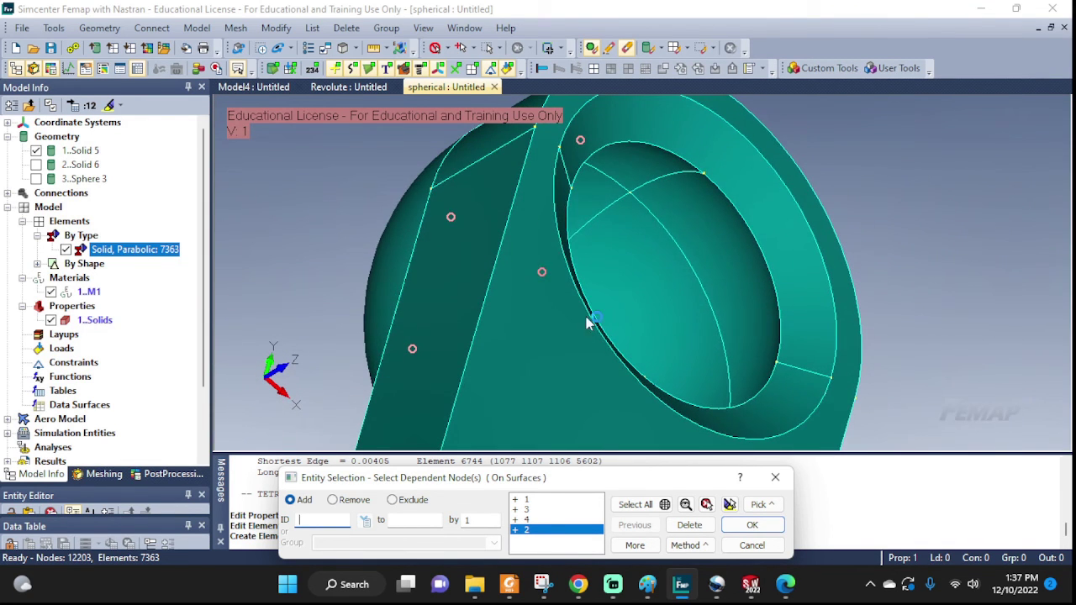
left_click(717, 281)
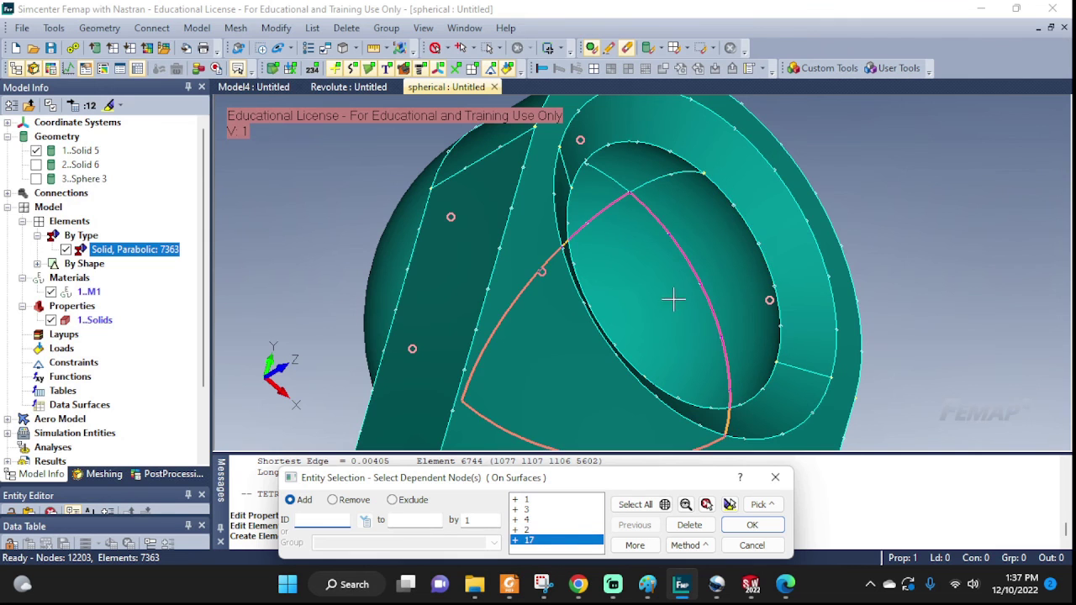
left_click(663, 302)
scroll(801, 362, "down", 2)
scroll(801, 362, "down", 2)
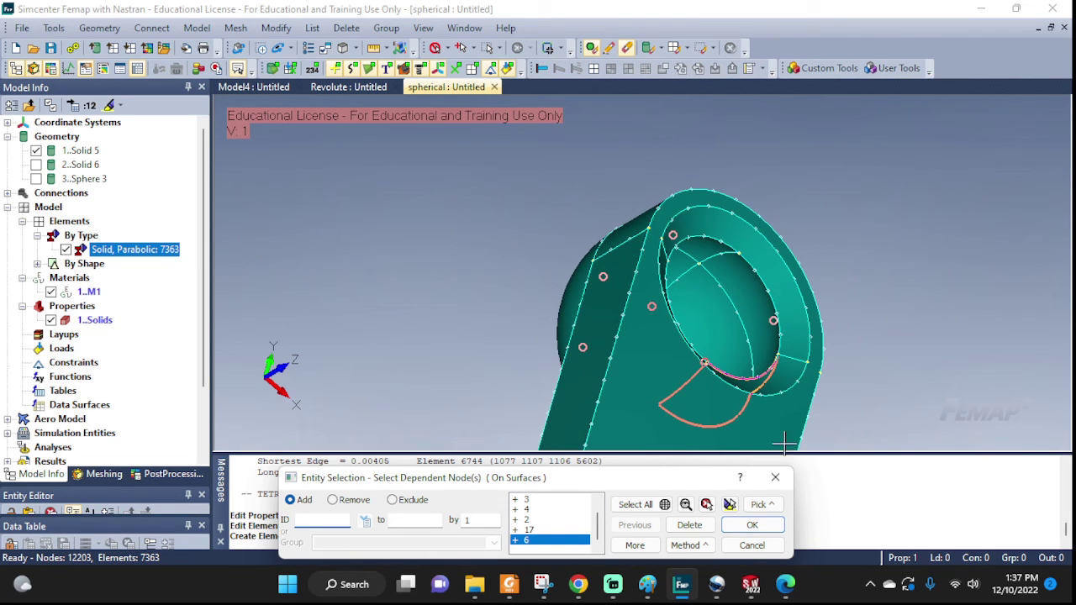
Step: Add the hemisphere and remaining cavity surfaces, verify the highlighted nodes, and confirm the selection
left_click(729, 504)
middle_click_drag(808, 405, 687, 432)
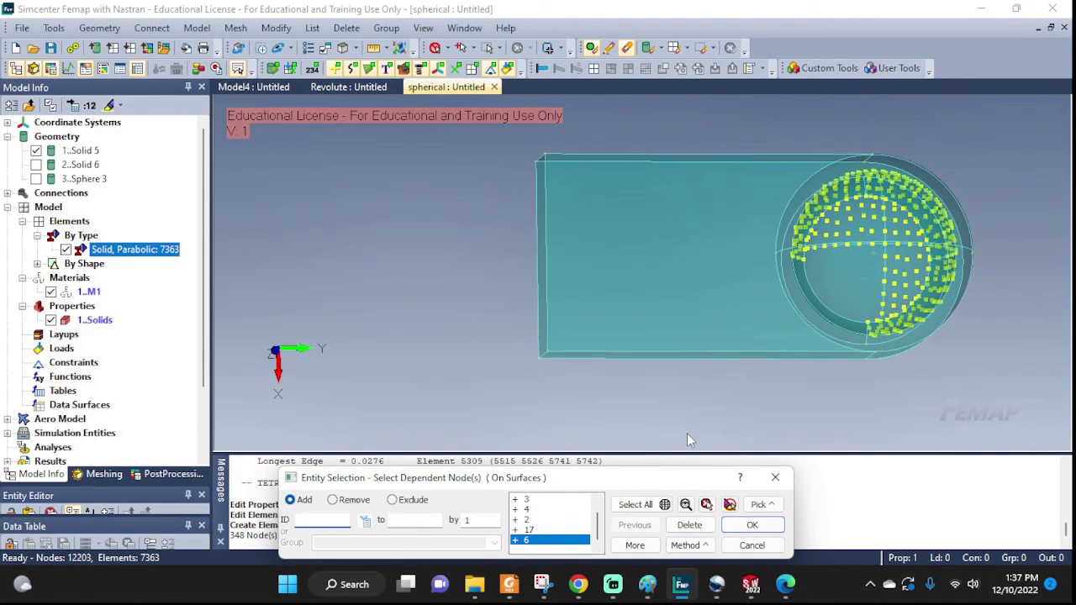
left_click(841, 288)
middle_click_drag(840, 288, 765, 313)
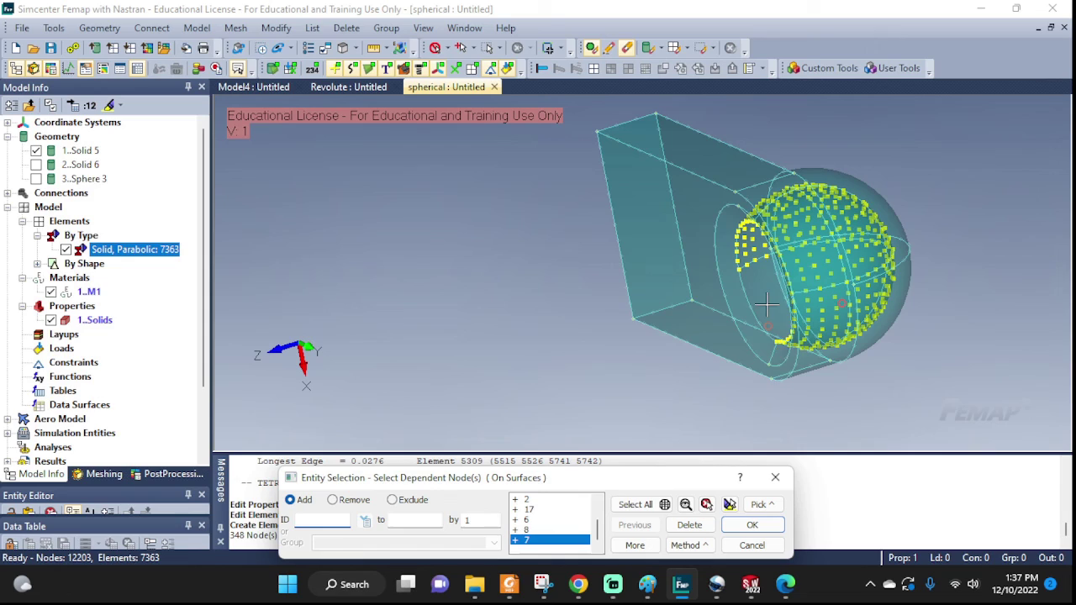
left_click(743, 386)
left_click(730, 503)
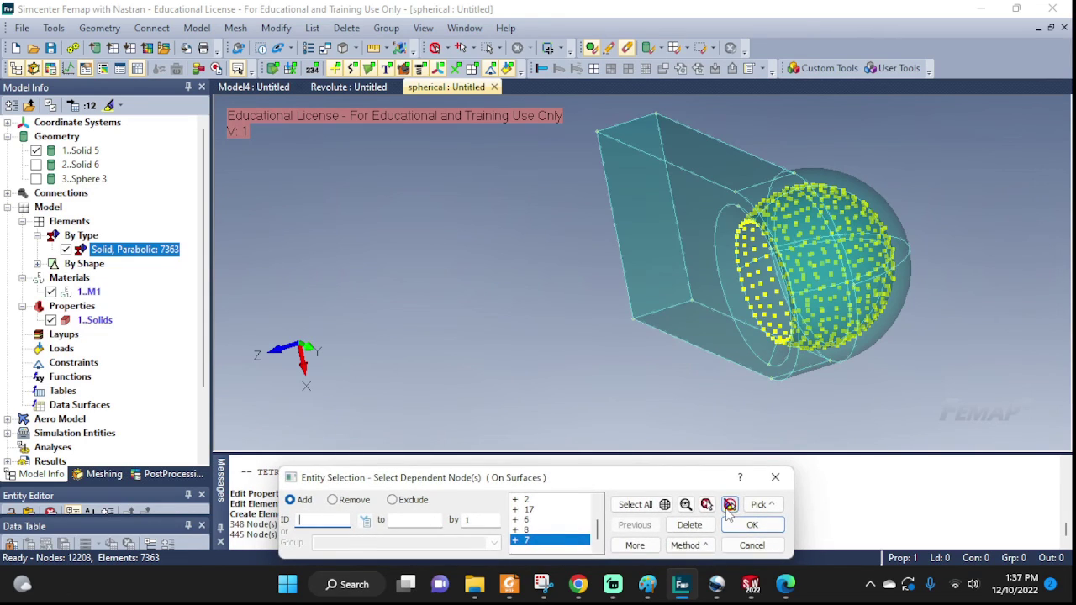
middle_click_drag(828, 303, 861, 263)
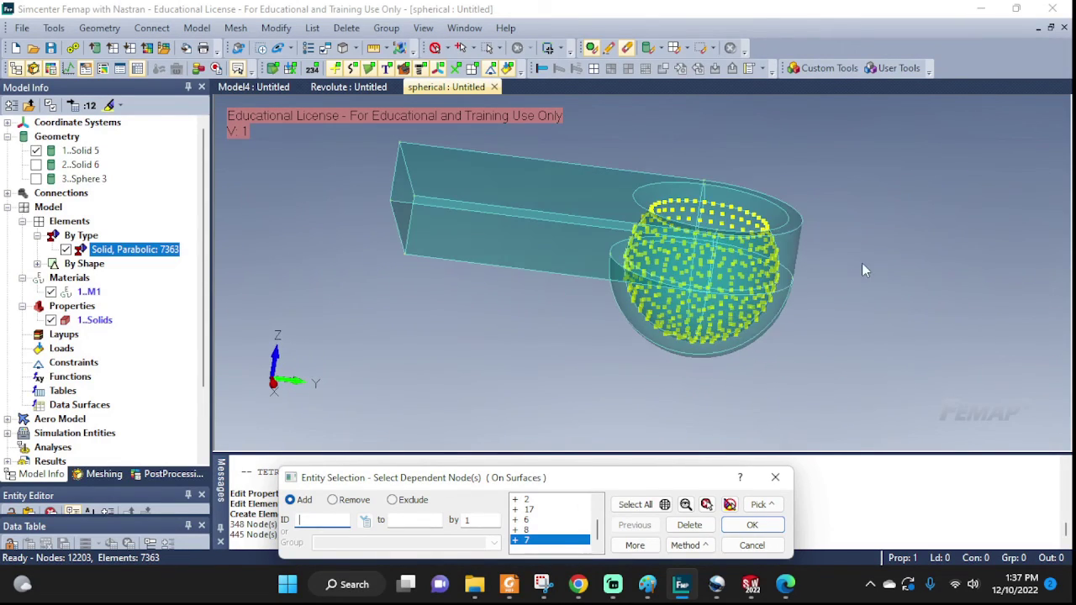
left_click(751, 526)
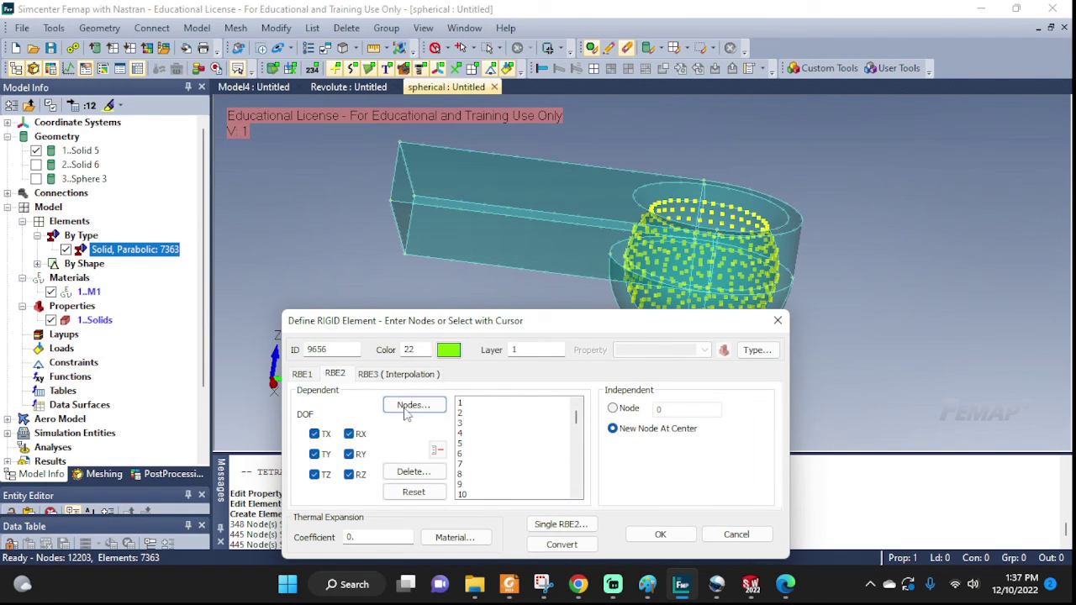
Step: Create rigid element 9656, then begin a new one picking nodes on ball-and-stem surfaces
left_click(660, 535)
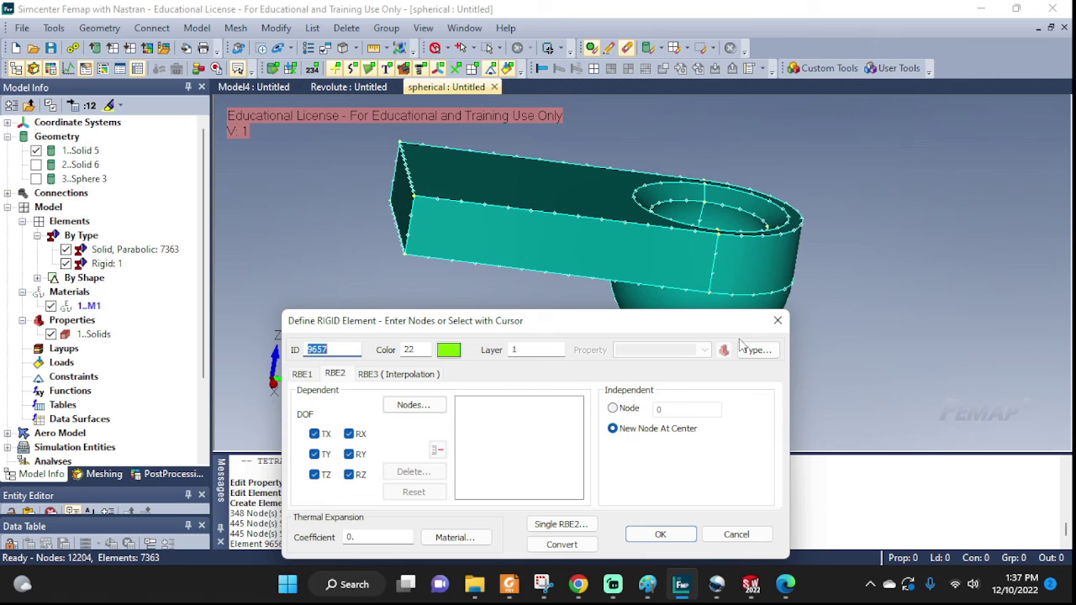
scroll(737, 238, "down", 2)
left_click(412, 405)
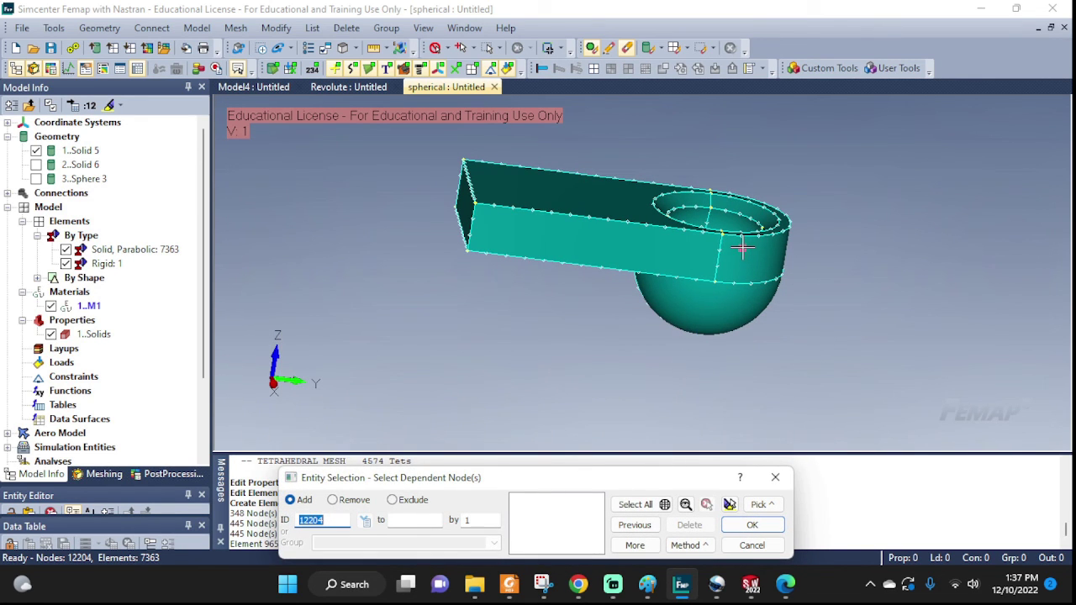
left_click(36, 151)
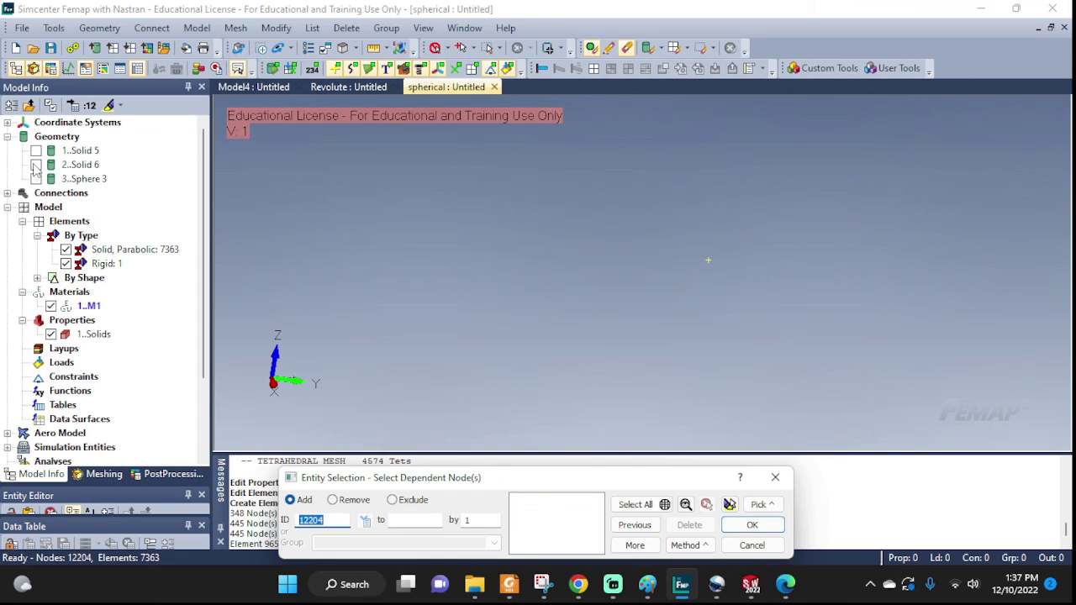
left_click(36, 165)
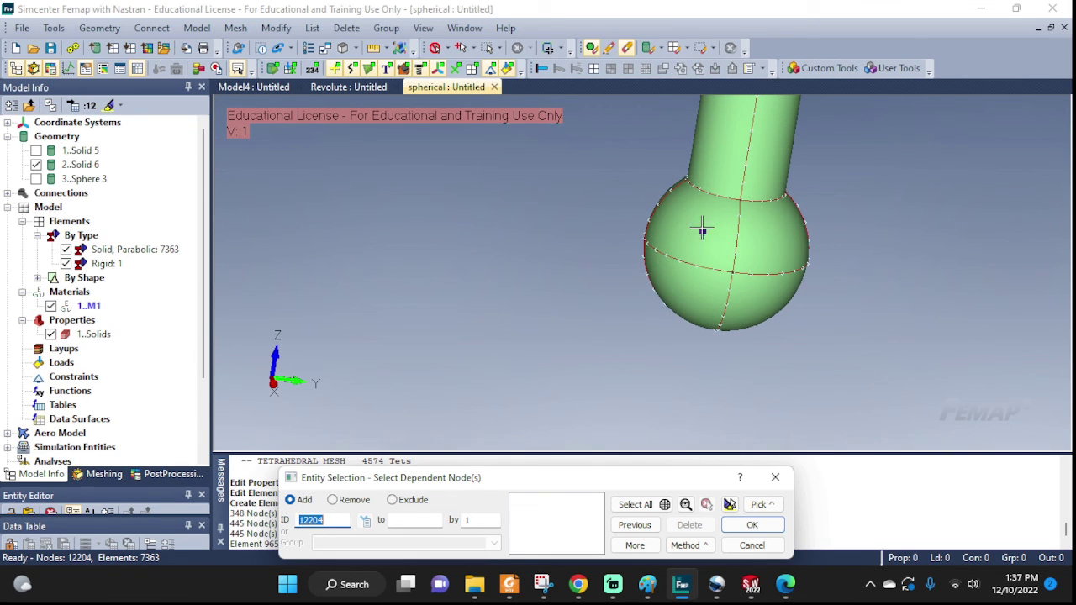
left_click(700, 544)
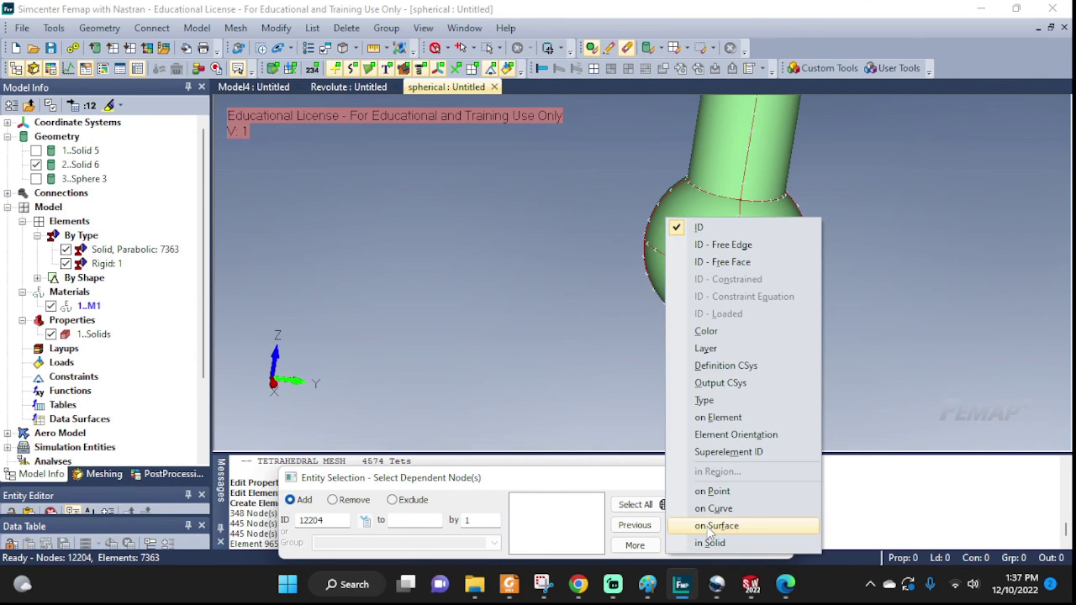
left_click(713, 525)
Step: Select all ball surfaces, verify the 965 highlighted nodes, and confirm them as dependent nodes
left_click(705, 252)
left_click(761, 260)
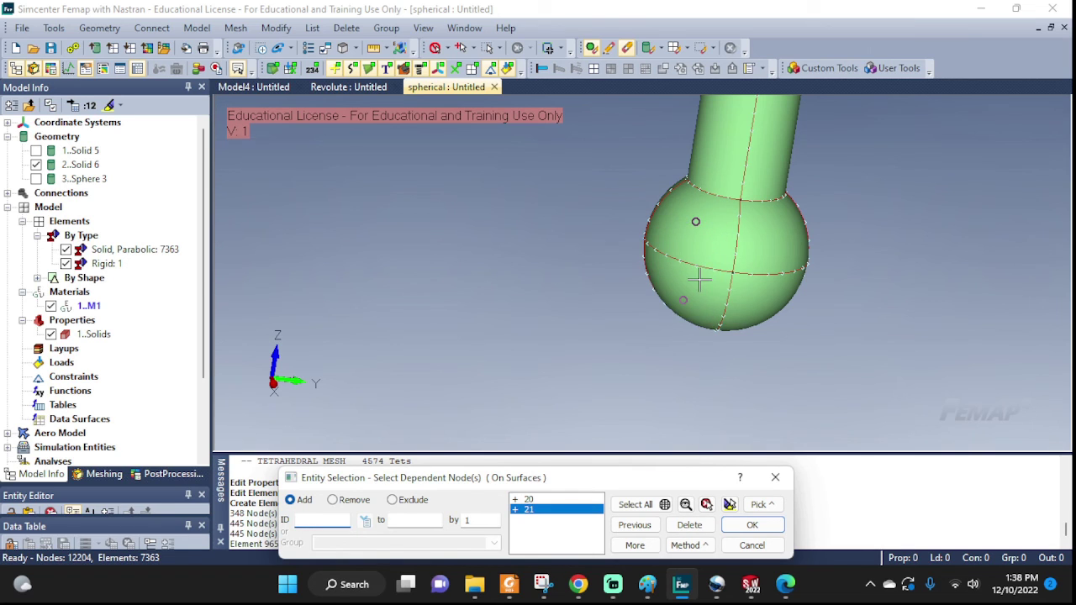
left_click(766, 258)
left_click(760, 281)
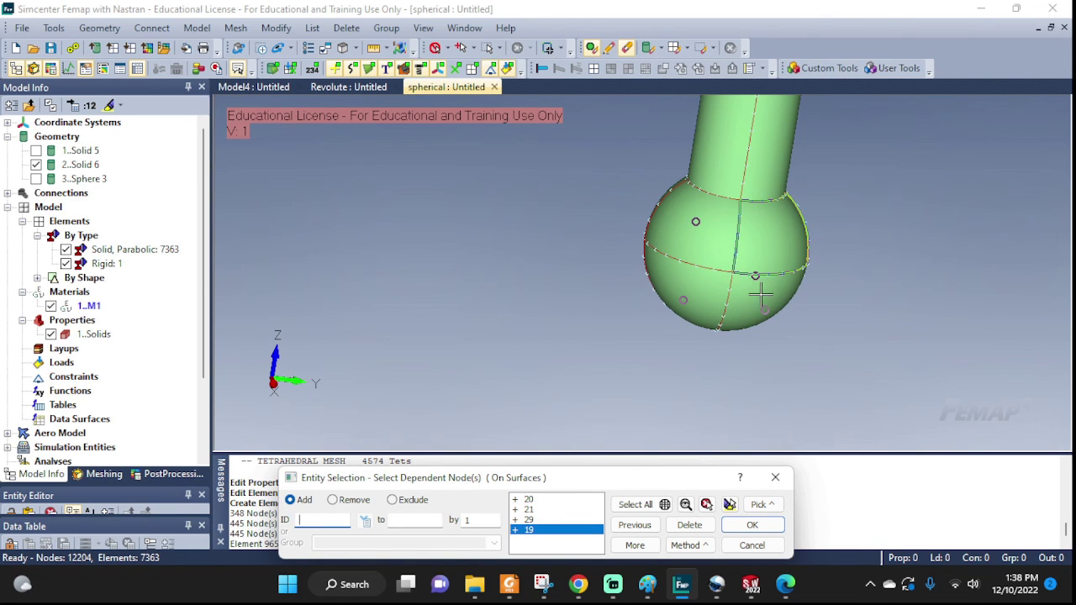
middle_click_drag(788, 263, 805, 247)
left_click(815, 242)
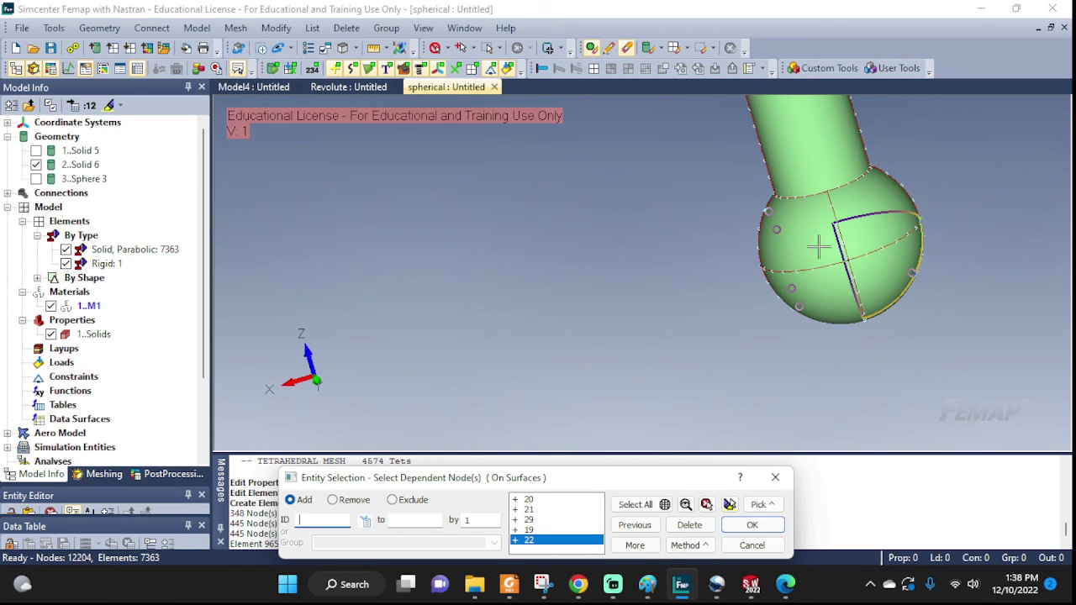
left_click(866, 244)
middle_click_drag(950, 289, 970, 279)
left_click(983, 178)
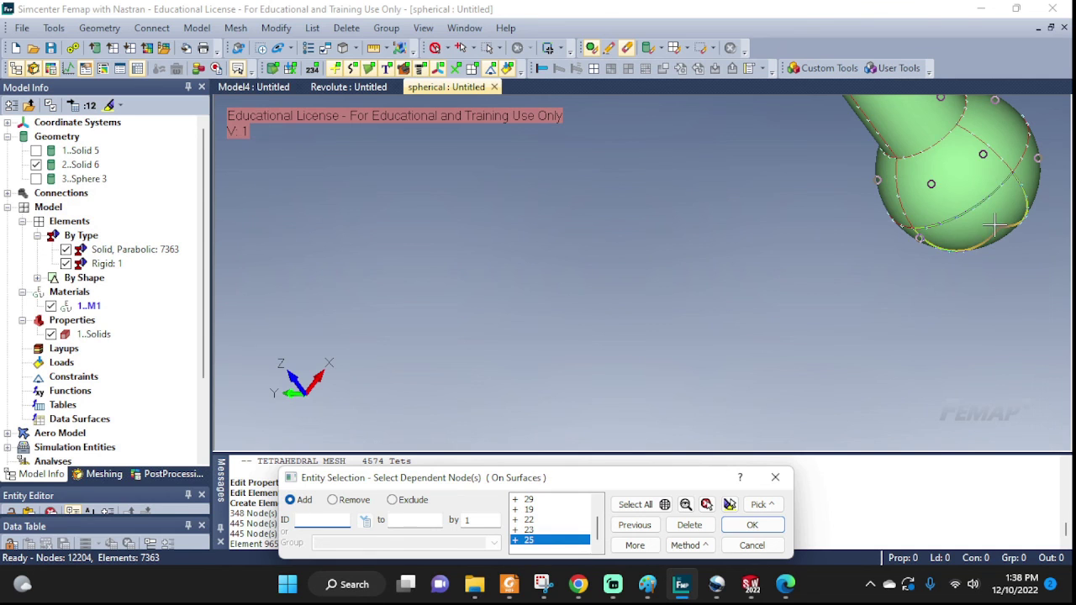
left_click(985, 220)
left_click(729, 505)
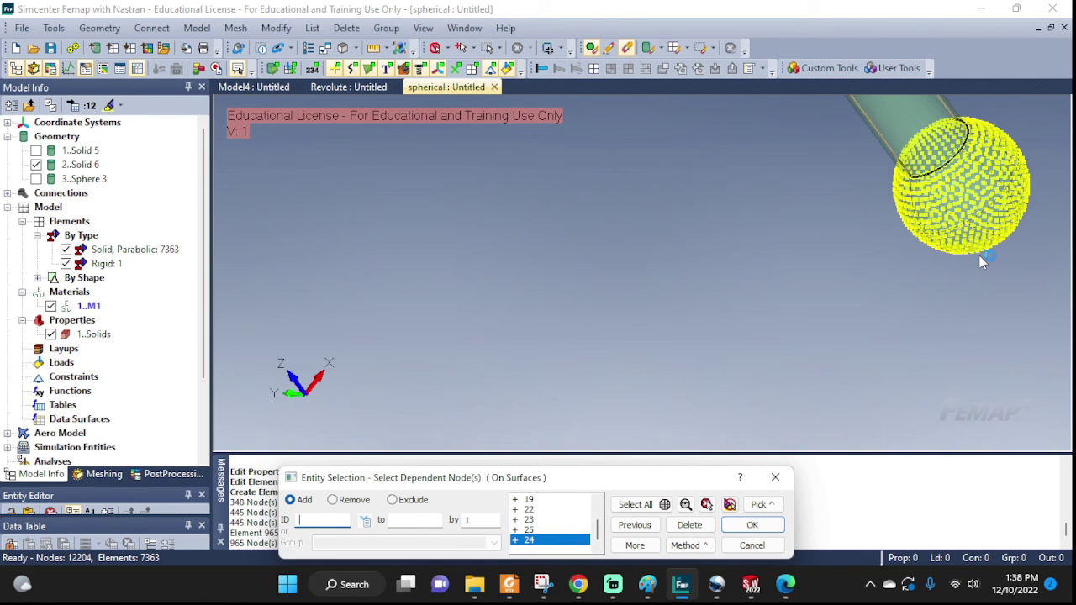
middle_click_drag(979, 255, 877, 409, "ctrl")
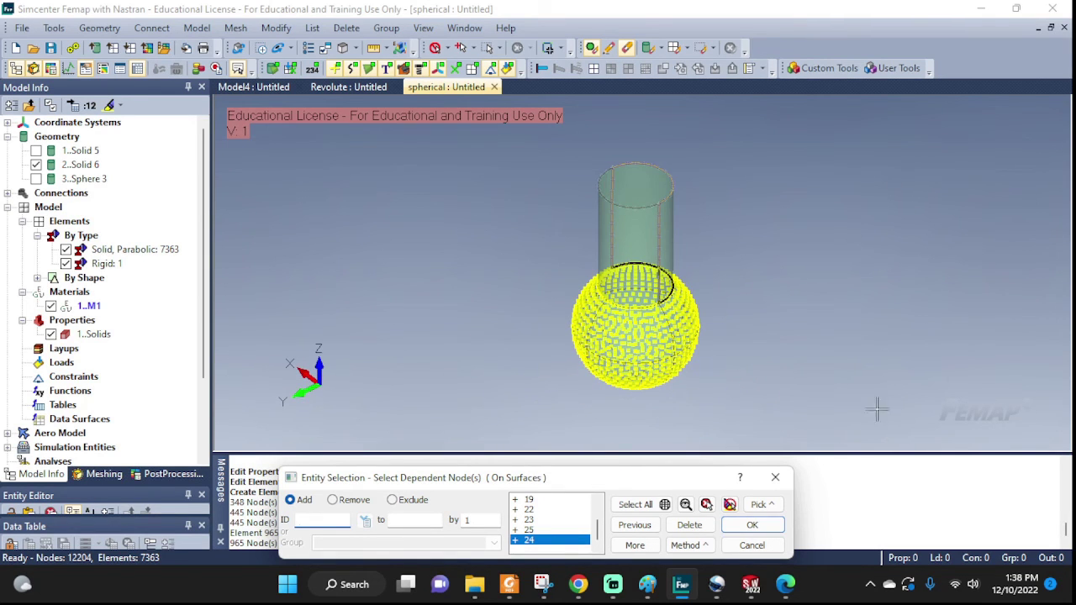
left_click(727, 525)
Step: Colour the second rigid element red (4) and create it as element 9657
left_click(448, 350)
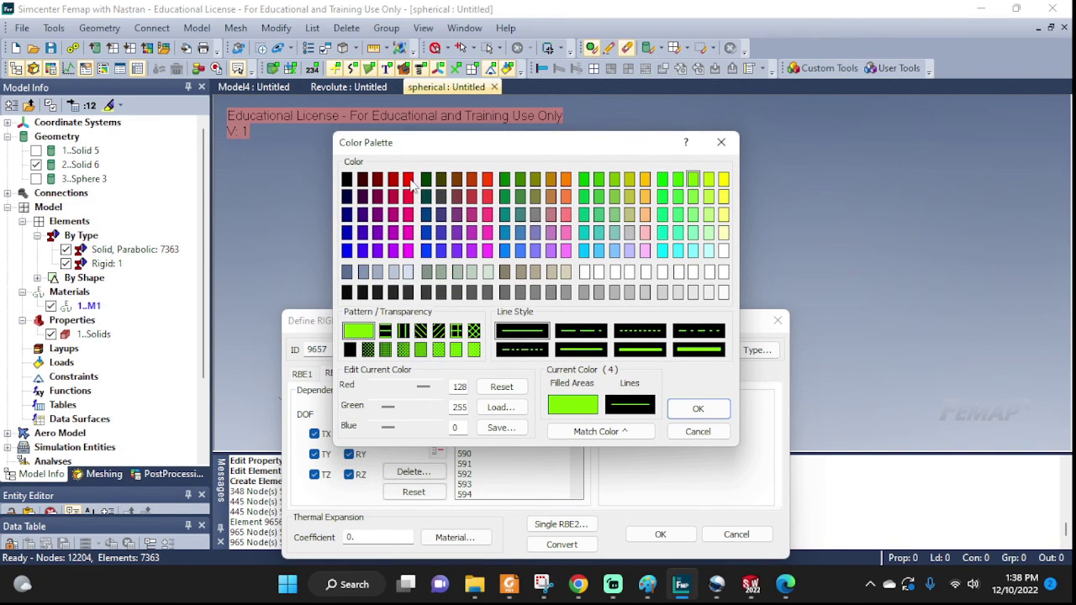
left_click(408, 179)
left_click(698, 408)
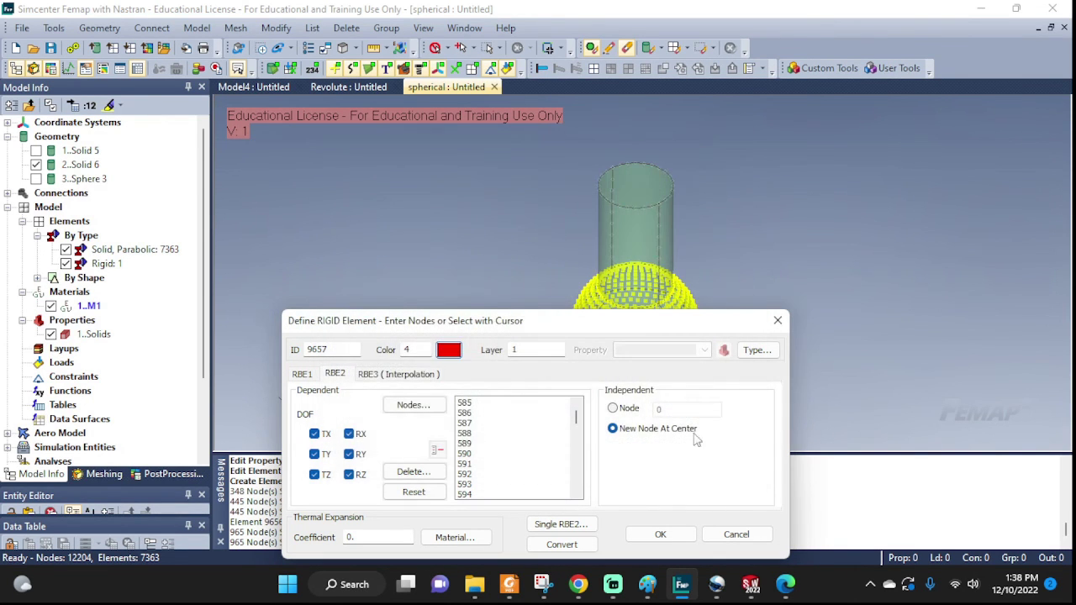
left_click(660, 533)
left_click(725, 534)
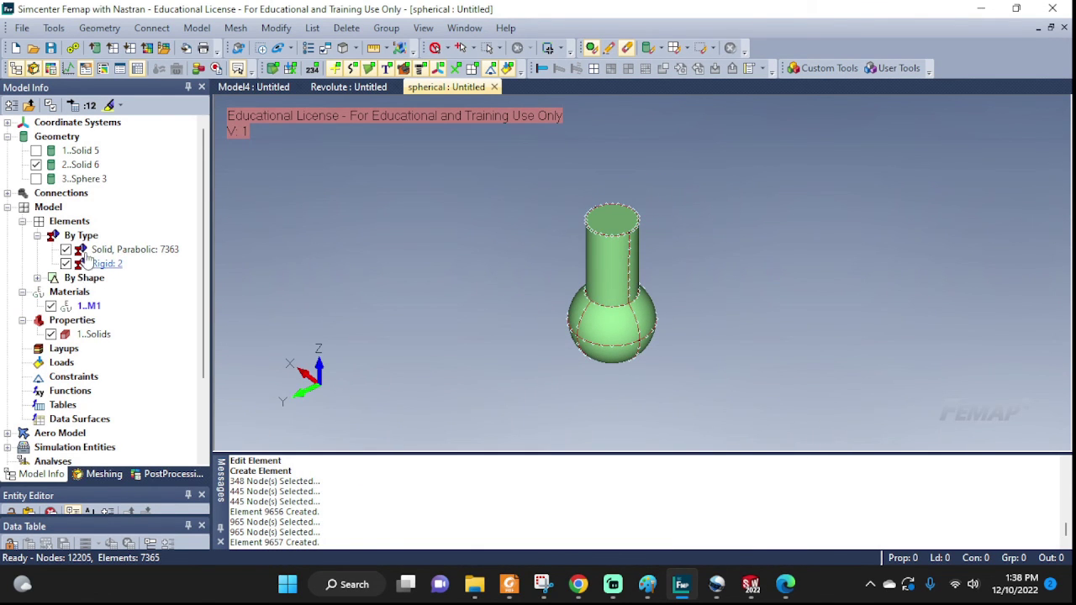
Step: Hide the ball geometry and solid elements so only the two rigid elements show
left_click(36, 164)
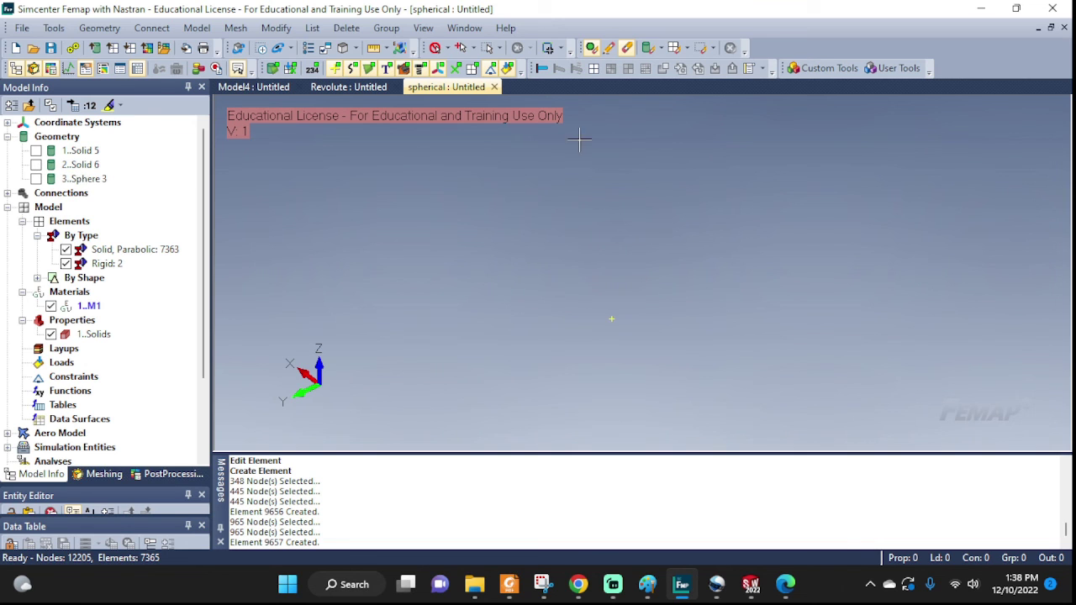
left_click(473, 69)
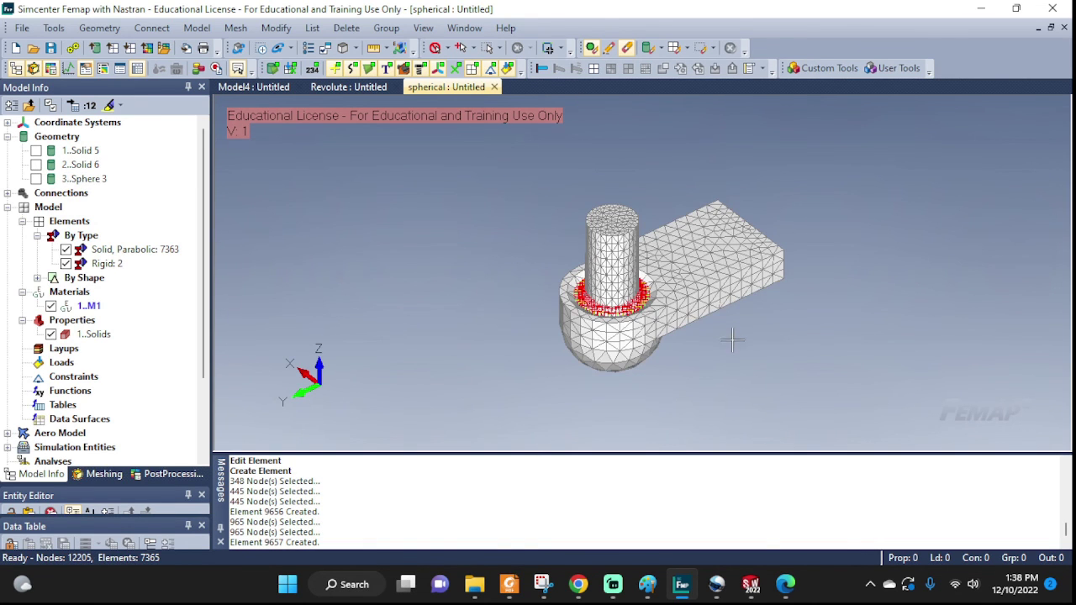
middle_click_drag(732, 340, 465, 318)
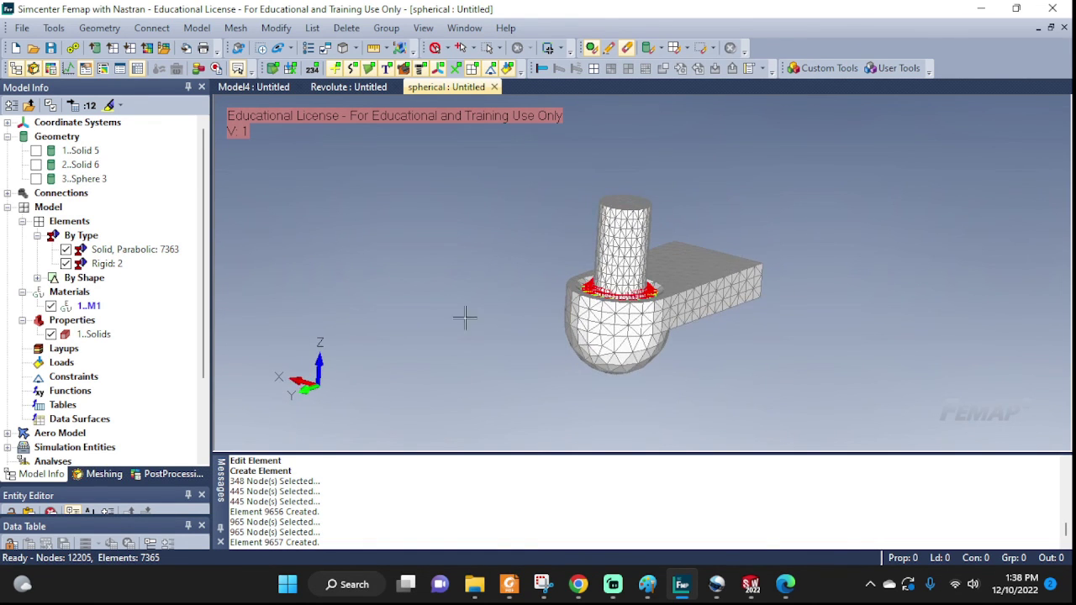
left_click(66, 249)
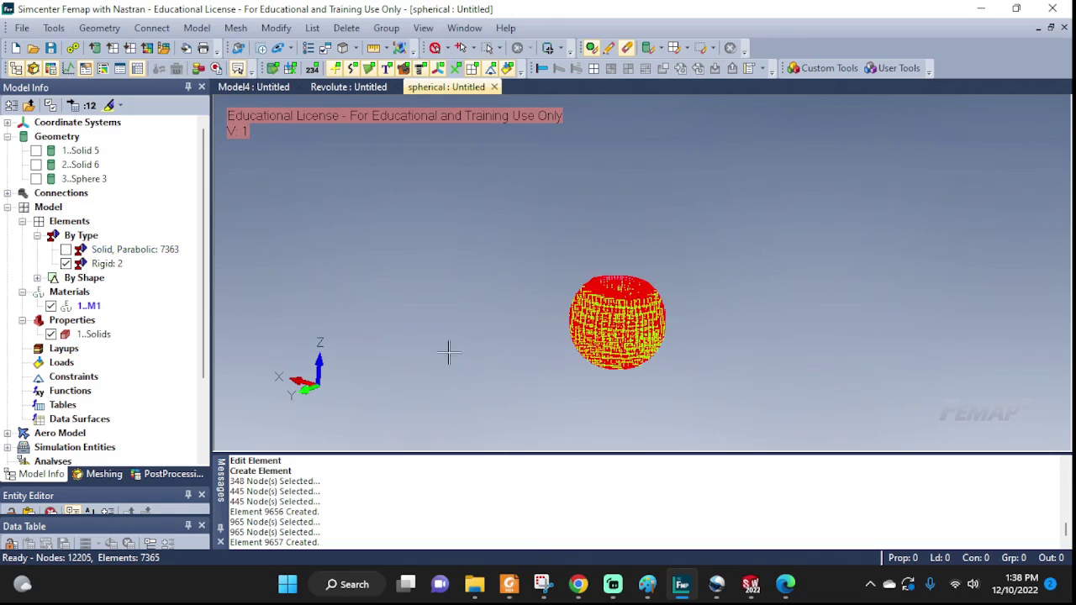
Step: Zoom and pan into the sphere centre where the rigid spokes converge
scroll(766, 333, "up", 3)
scroll(568, 314, "up", 5)
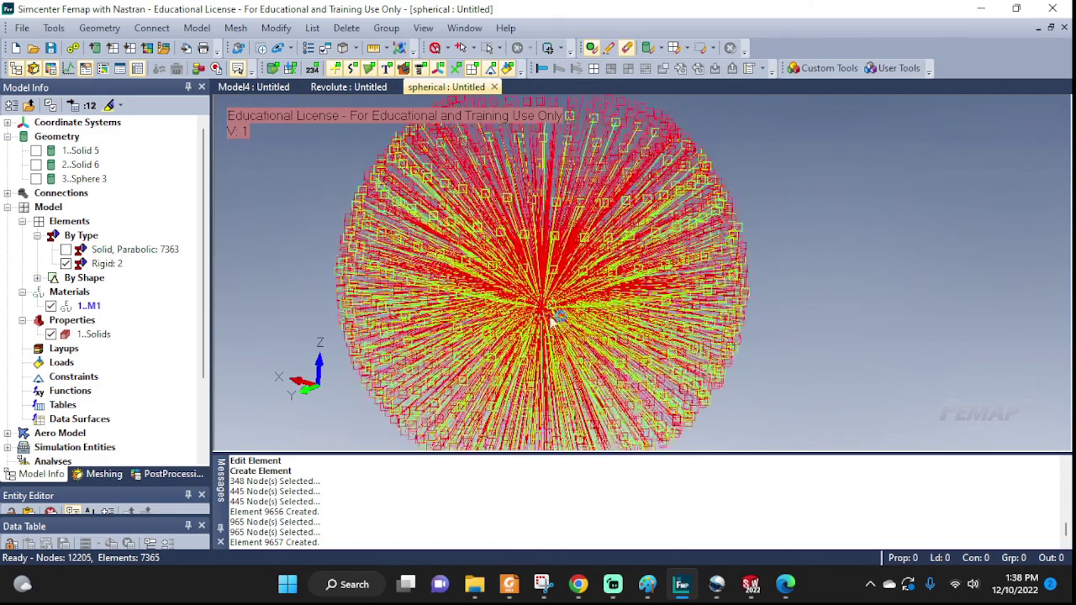
scroll(621, 324, "down", 2)
scroll(622, 324, "down", 2)
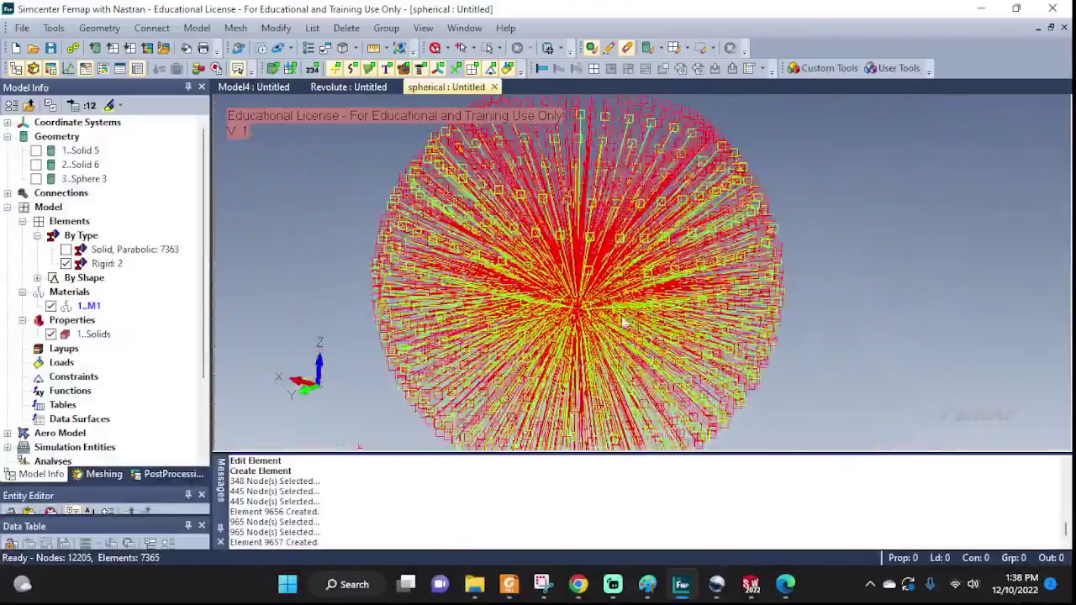
middle_click_drag(622, 323, 711, 344)
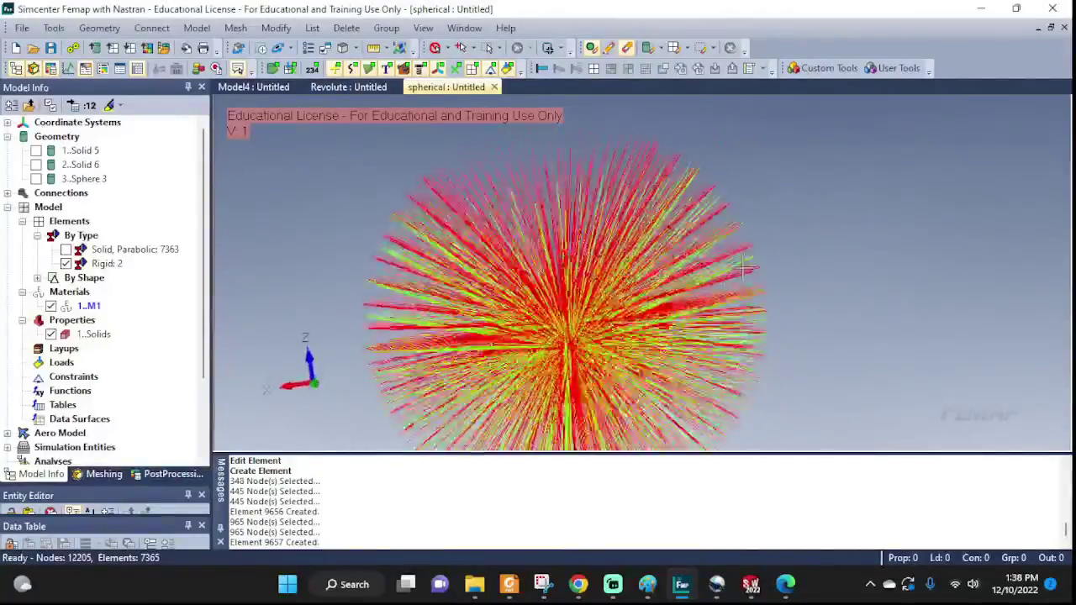
scroll(544, 357, "up", 5)
scroll(545, 357, "up", 5)
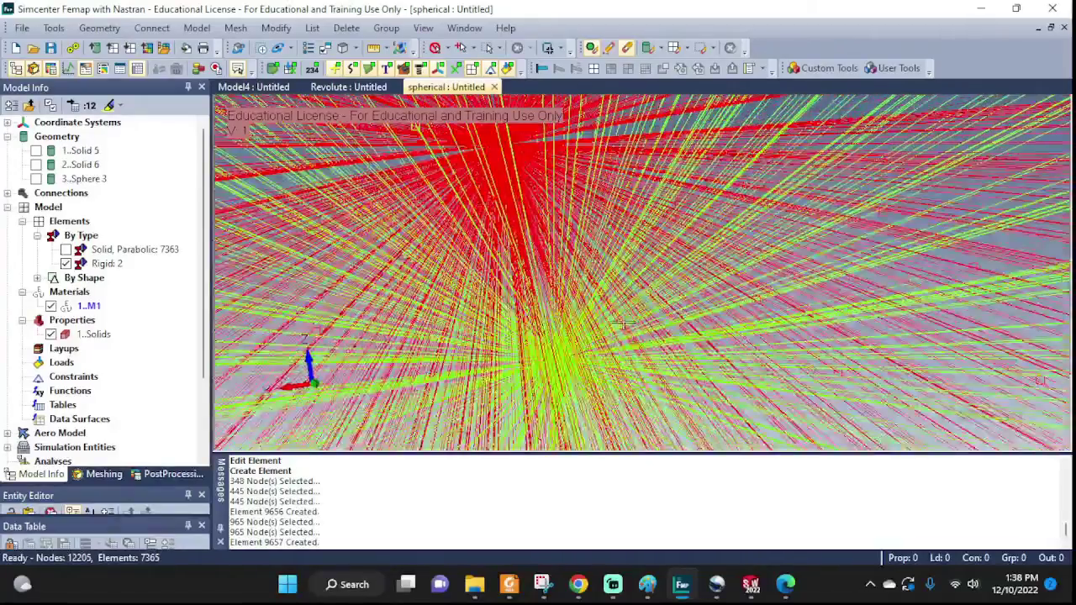
middle_click_drag(622, 325, 790, 279)
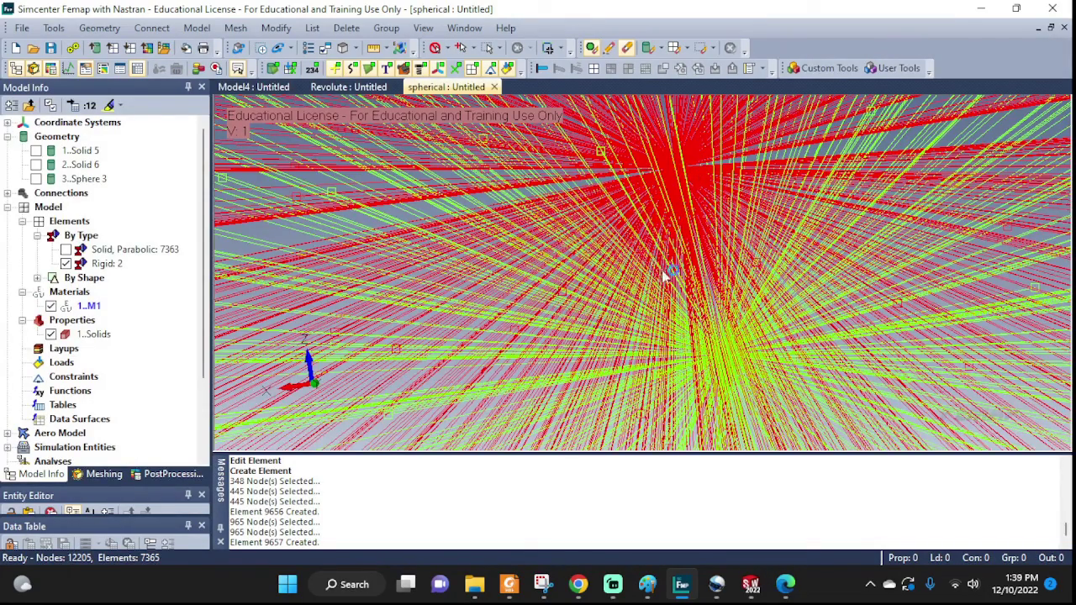
scroll(664, 245, "up", 4)
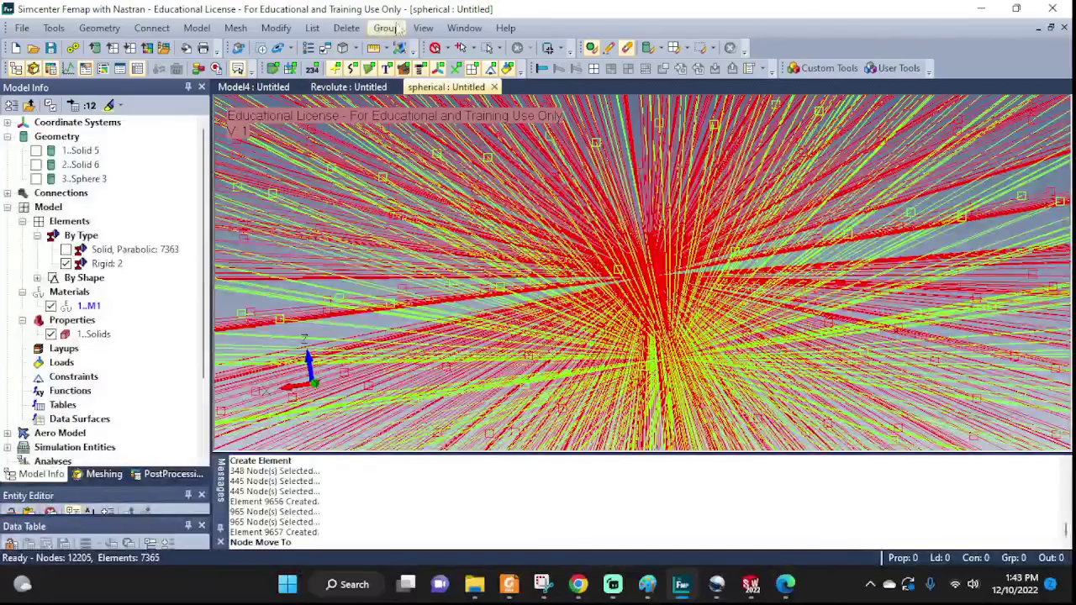
Step: Select the rigid spider's centre node for a Node To Location move
left_click(275, 28)
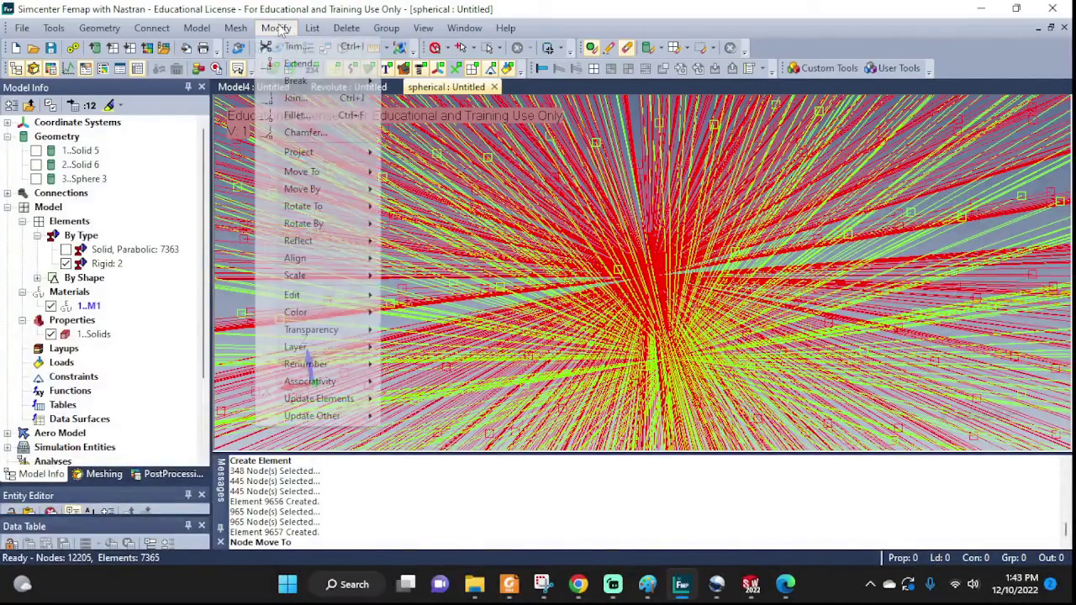
mouse_move(307, 175)
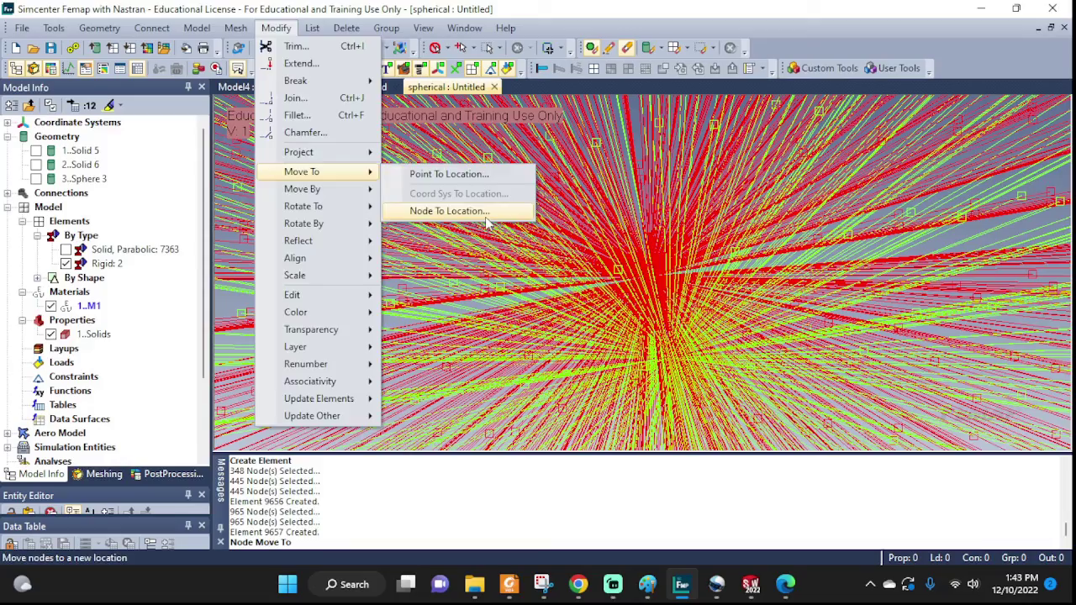
left_click(449, 211)
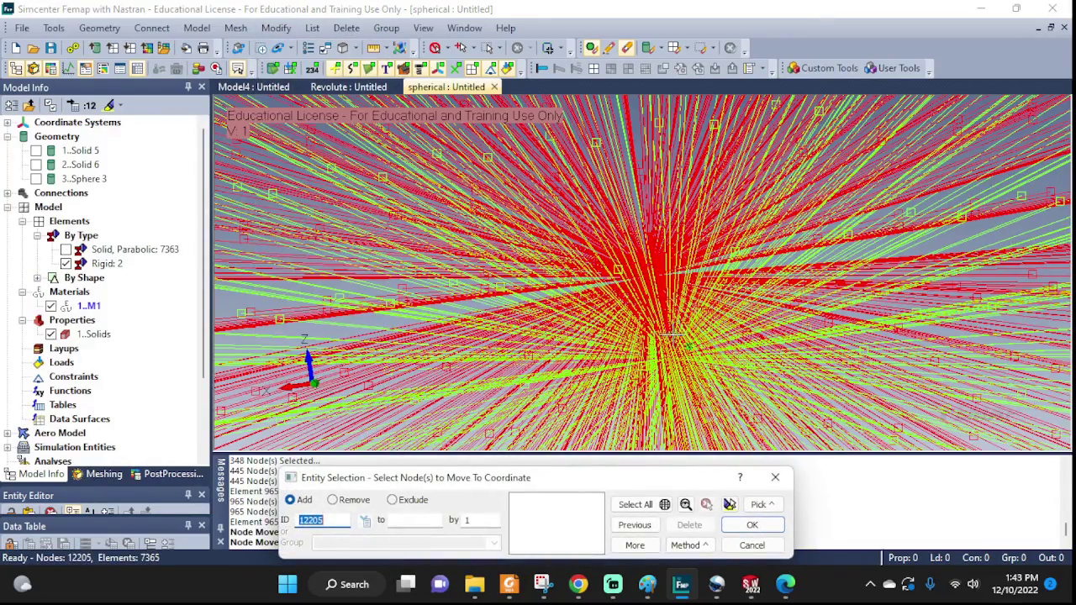
middle_click_drag(666, 242, 648, 293)
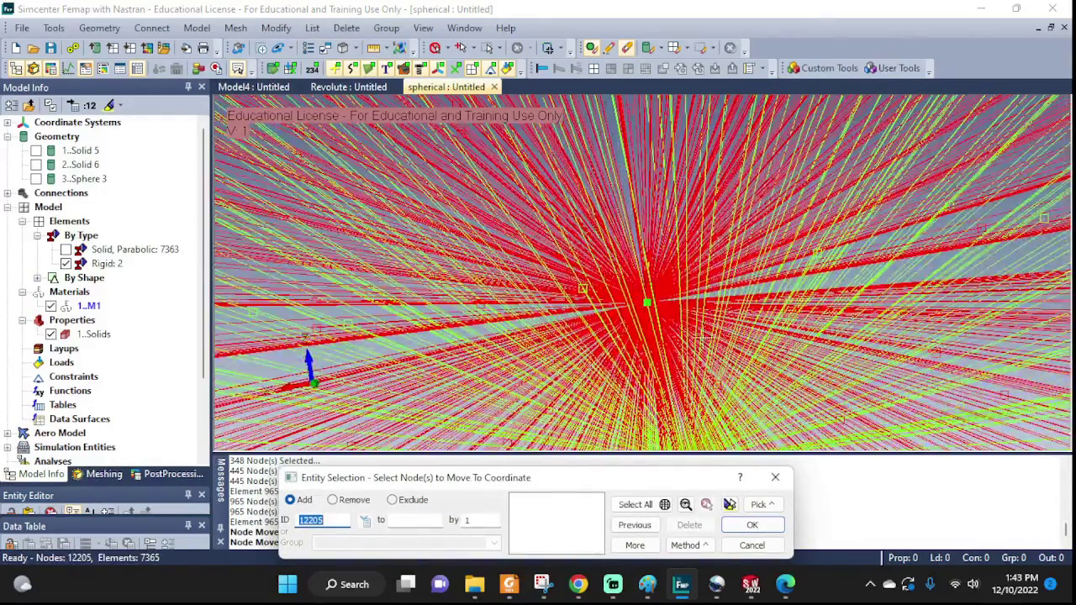
middle_click_drag(752, 377, 776, 207)
middle_click_drag(710, 289, 677, 338)
left_click(677, 338)
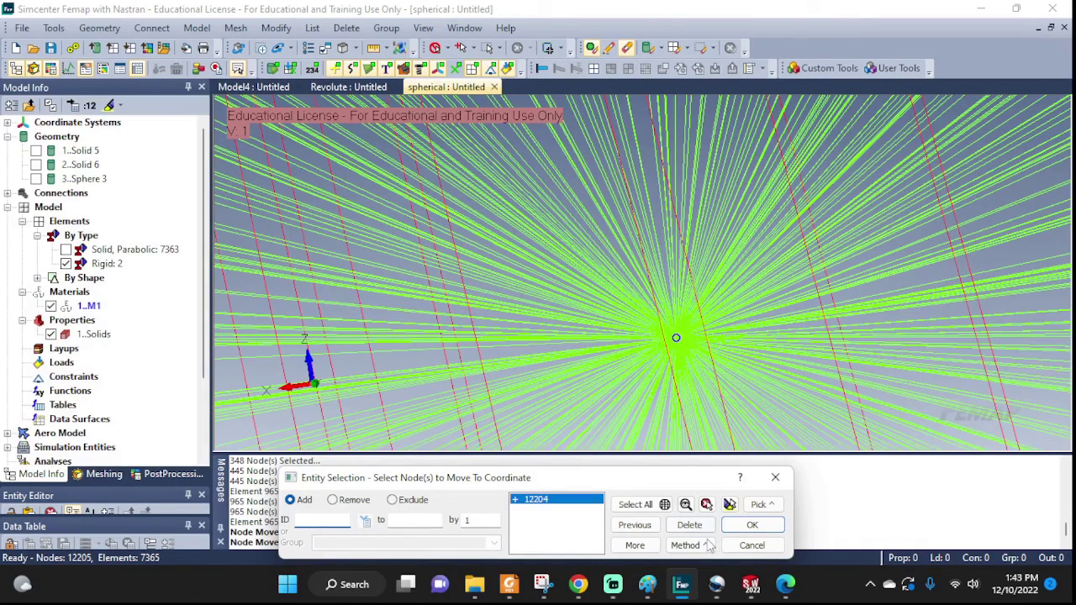
left_click(752, 524)
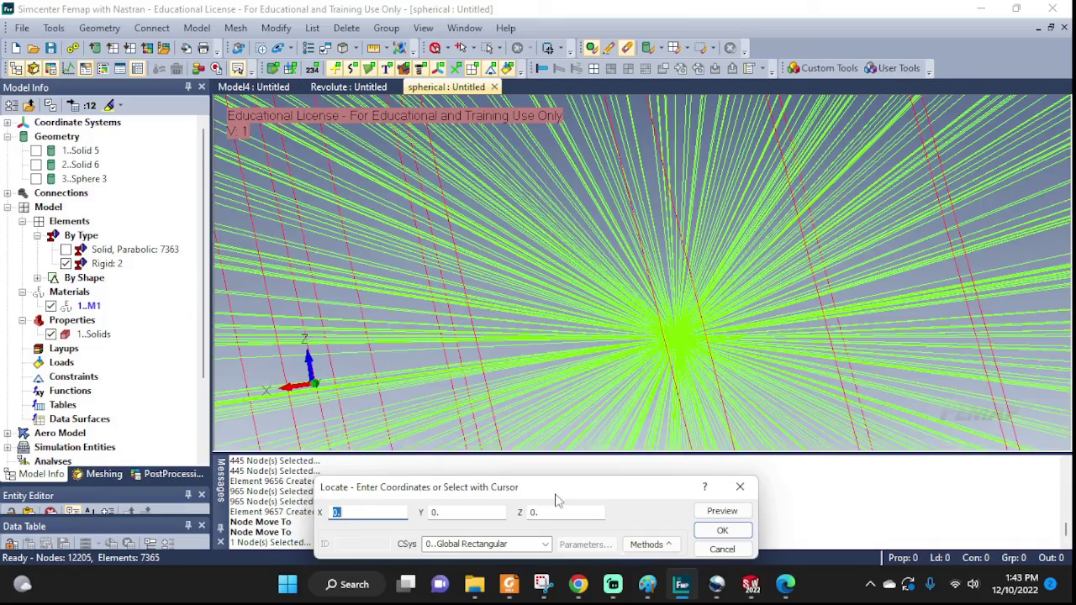
Step: Place the centre node exactly on node 12205 in global coordinates
middle_click_drag(636, 438, 712, 307)
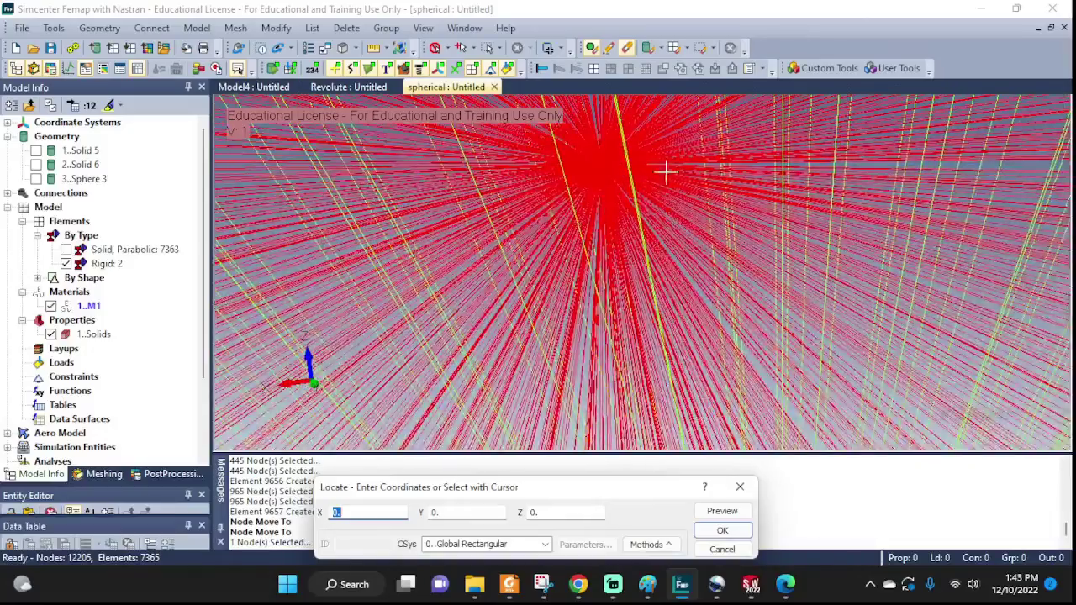
middle_click_drag(665, 169, 636, 271)
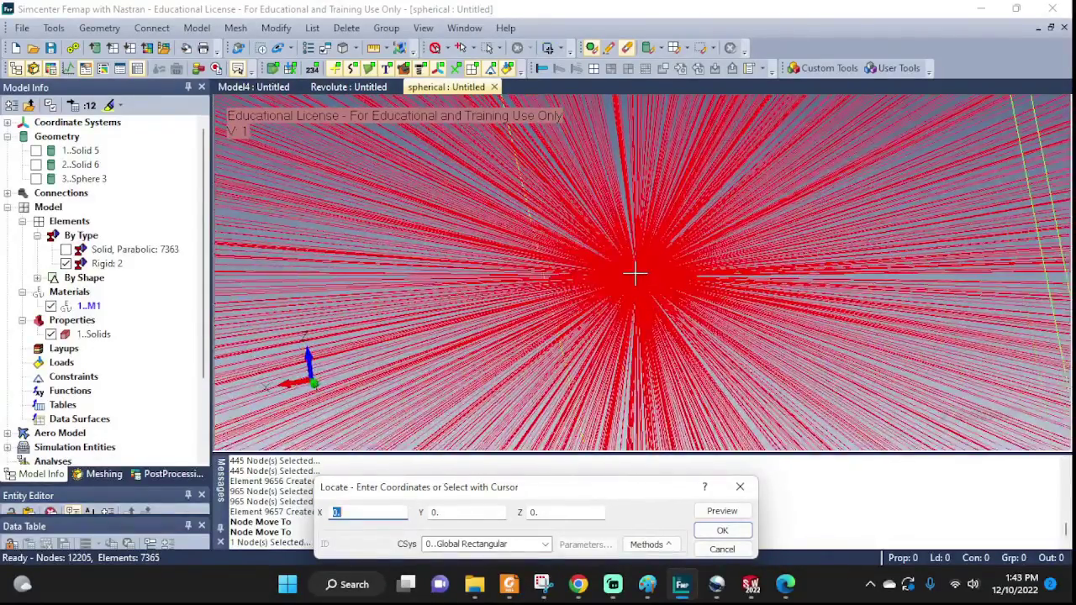
left_click(647, 545)
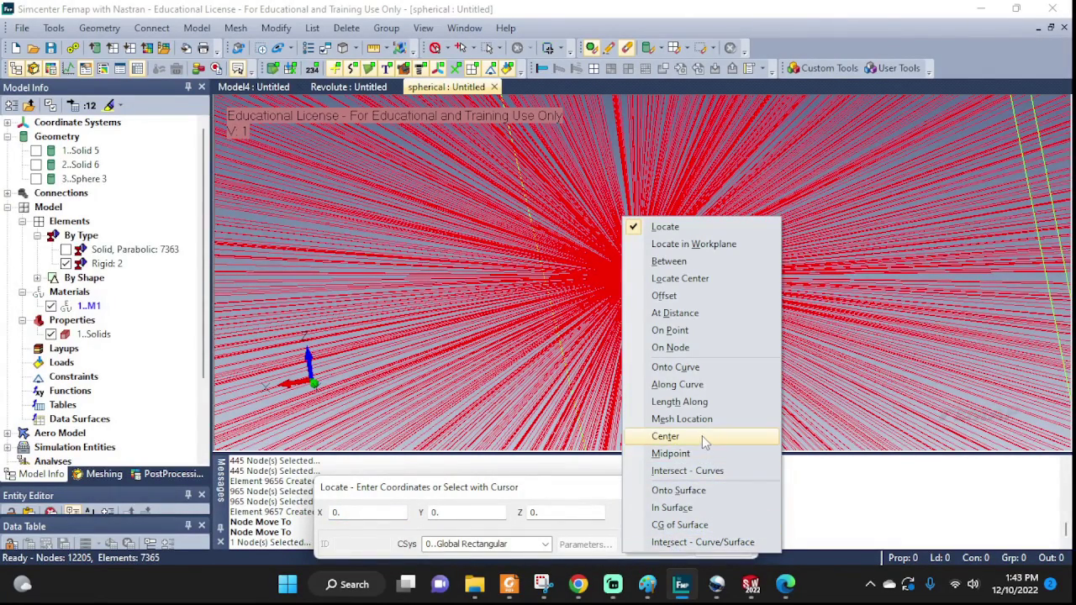
left_click(673, 347)
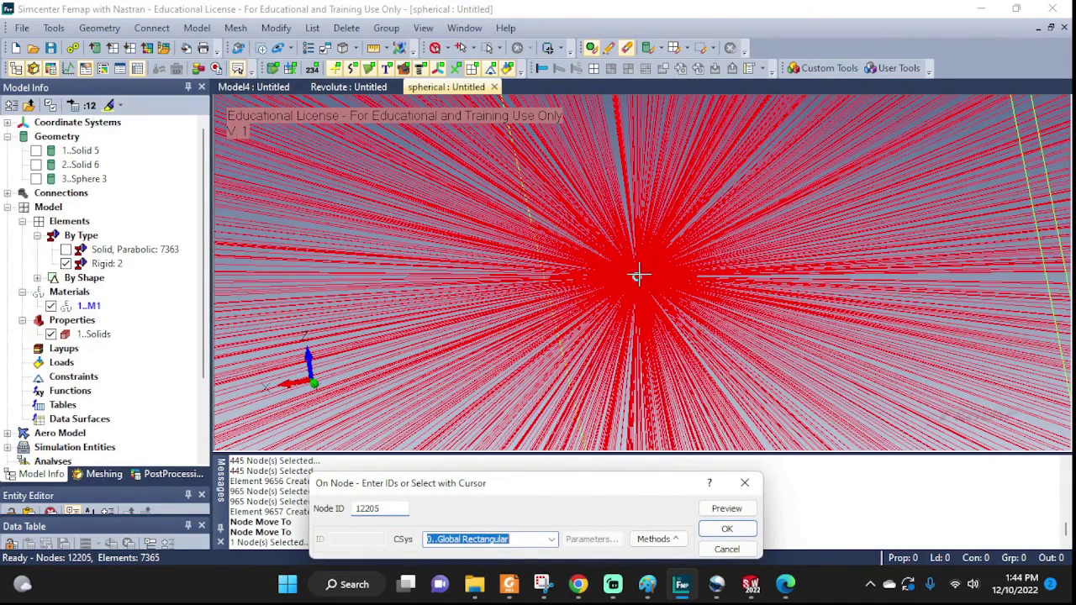
left_click(712, 530)
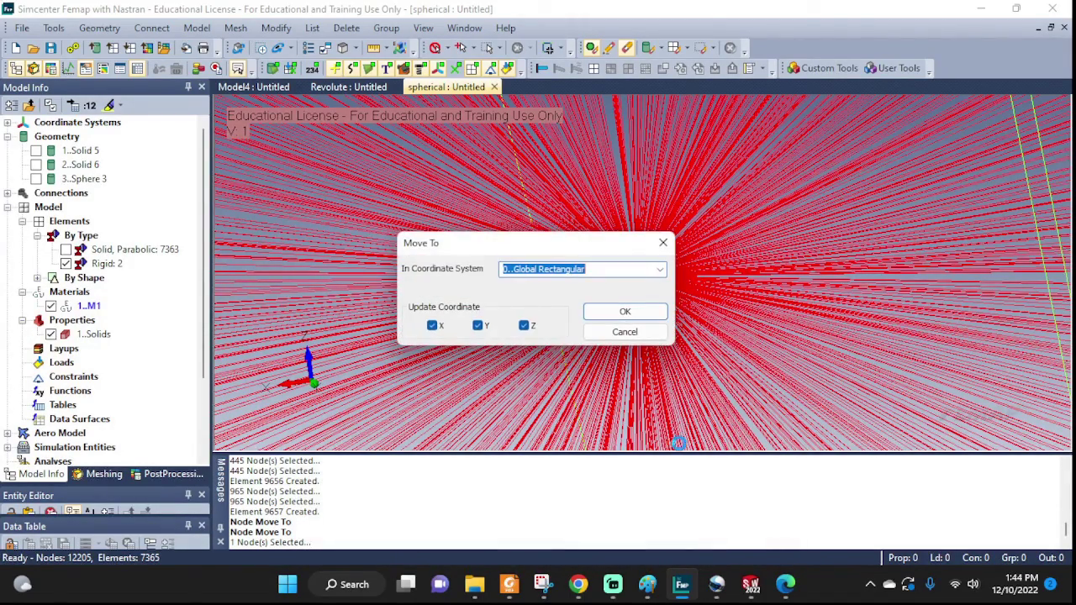
left_click(618, 312)
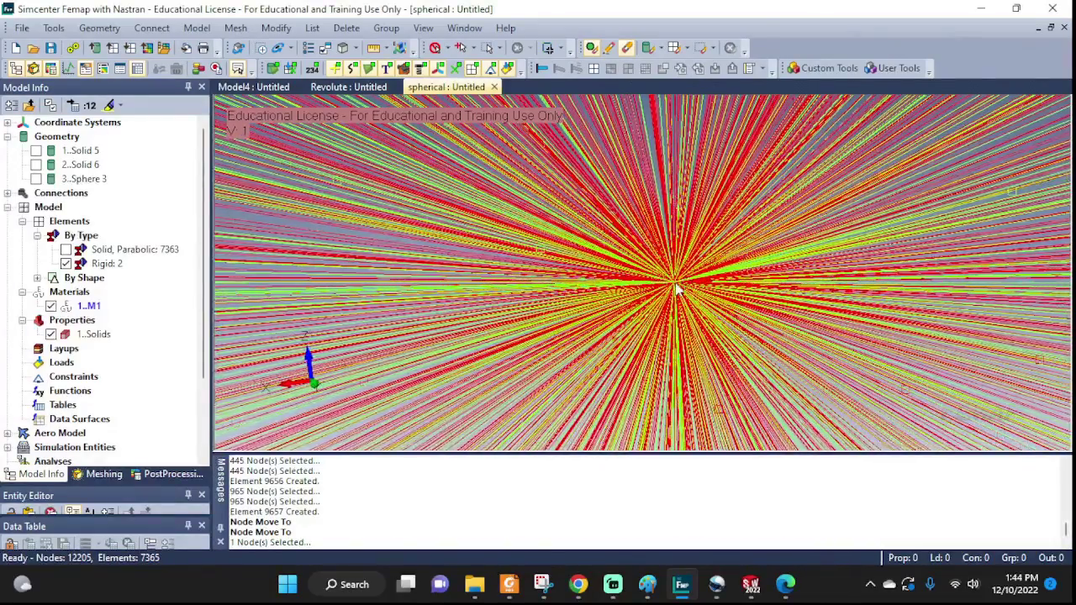
scroll(676, 288, "down", 5)
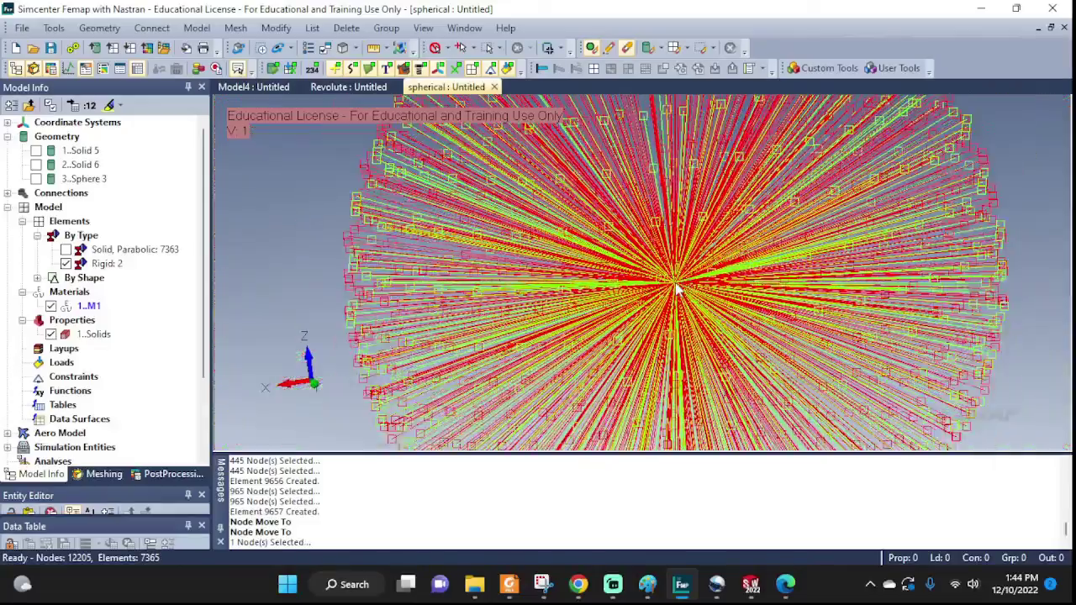
mouse_move(745, 311)
middle_mouse_down()
mouse_move(775, 259)
mouse_move(728, 279)
mouse_move(734, 293)
middle_mouse_up()
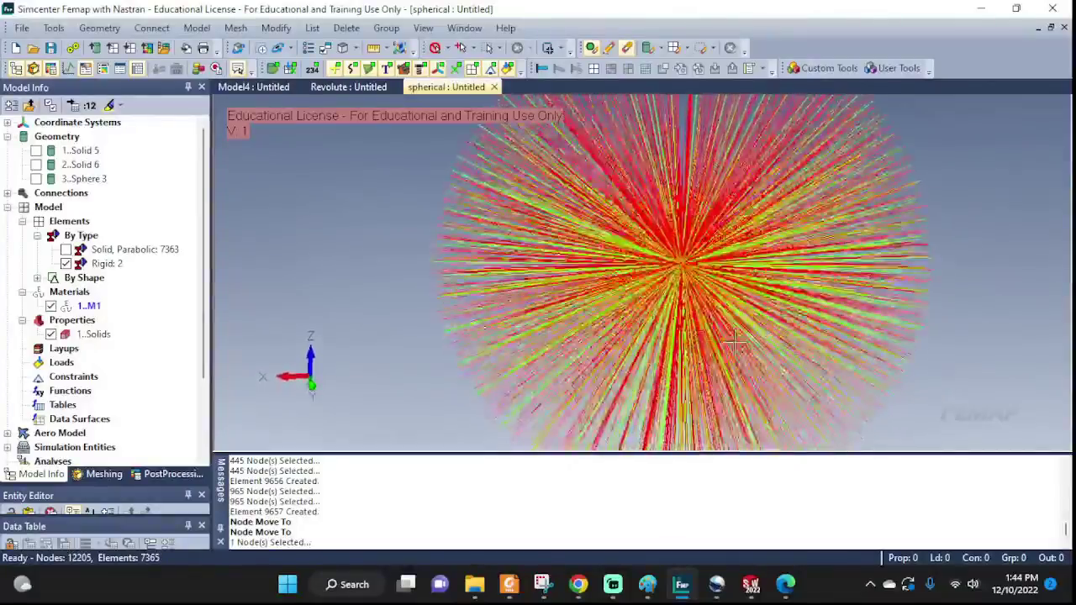
middle_click_drag(735, 340, 733, 401)
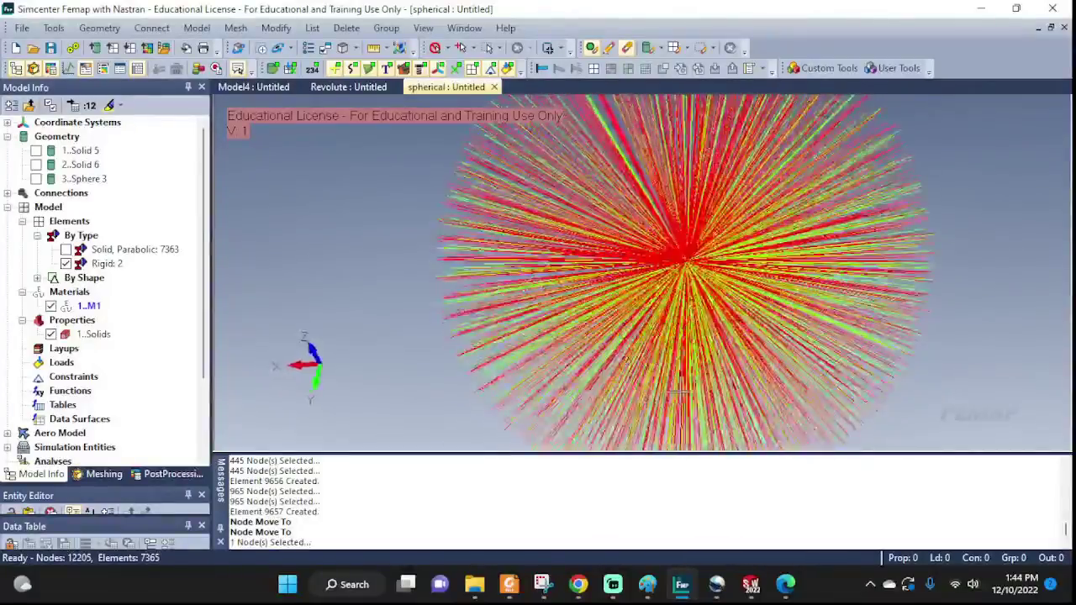
middle_click_drag(649, 344, 692, 333)
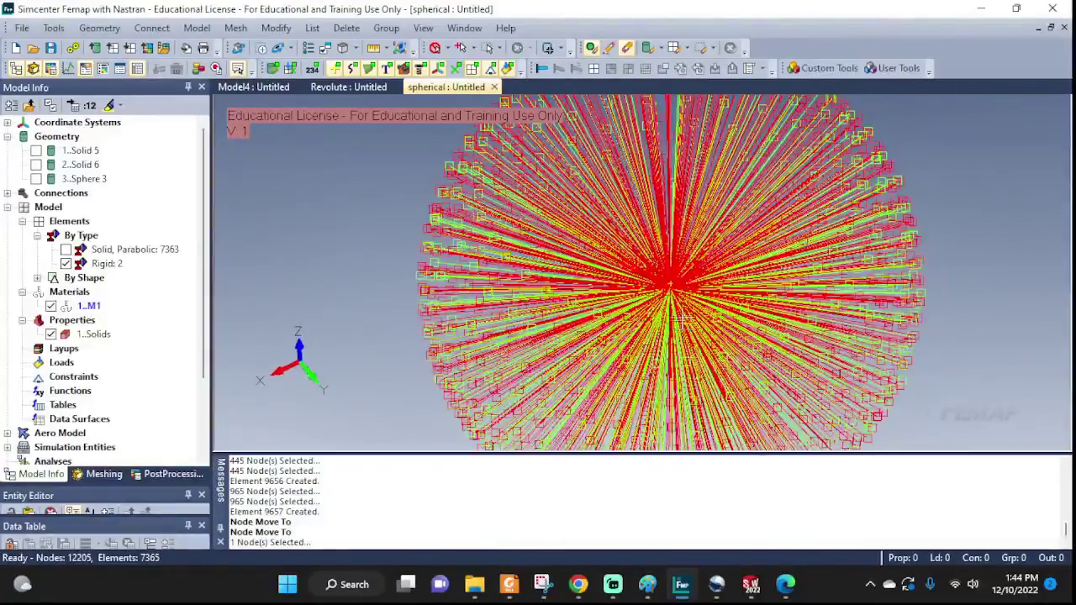
middle_click_drag(677, 321, 689, 378)
scroll(689, 378, "up", 5)
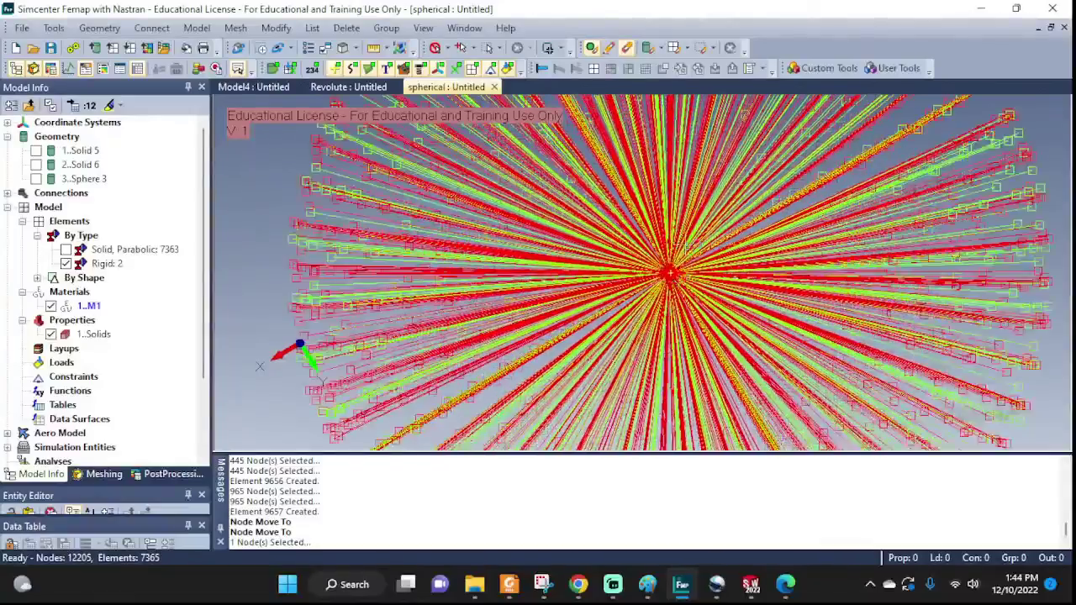
scroll(669, 272, "up", 3)
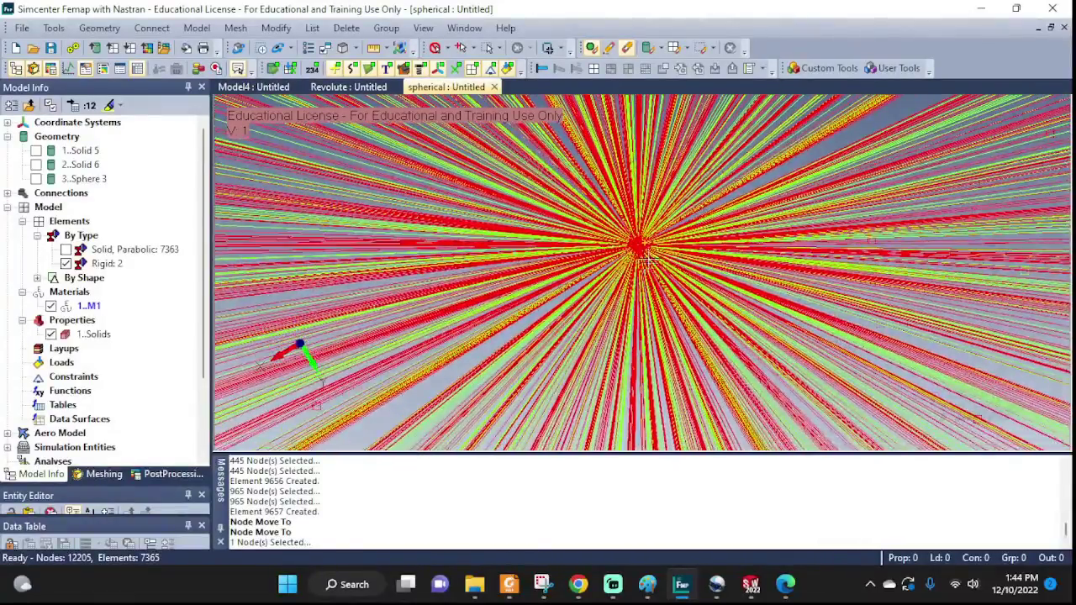
middle_click_drag(652, 263, 675, 217)
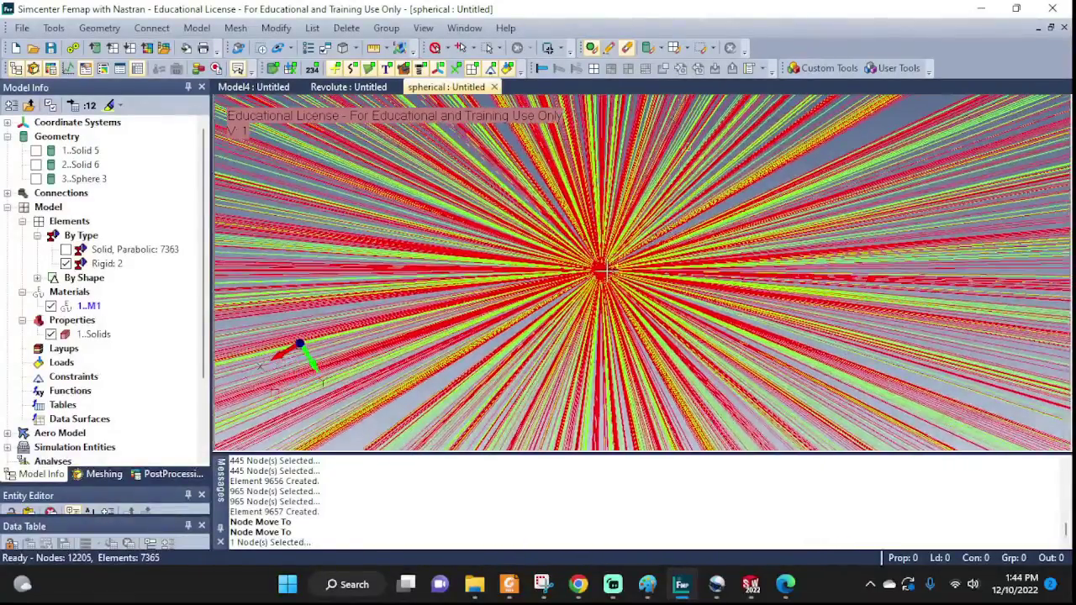
middle_click_drag(605, 272, 633, 264)
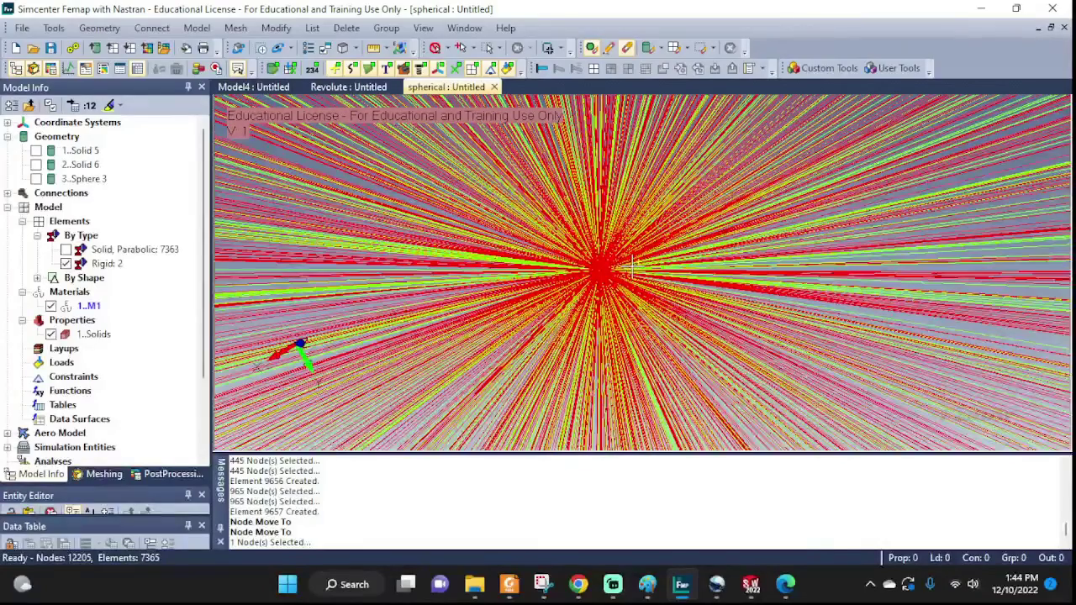
Step: Box-select the sphere-centre nodes 12204 and 12205 and list their coordinates in Messages
left_click(312, 28)
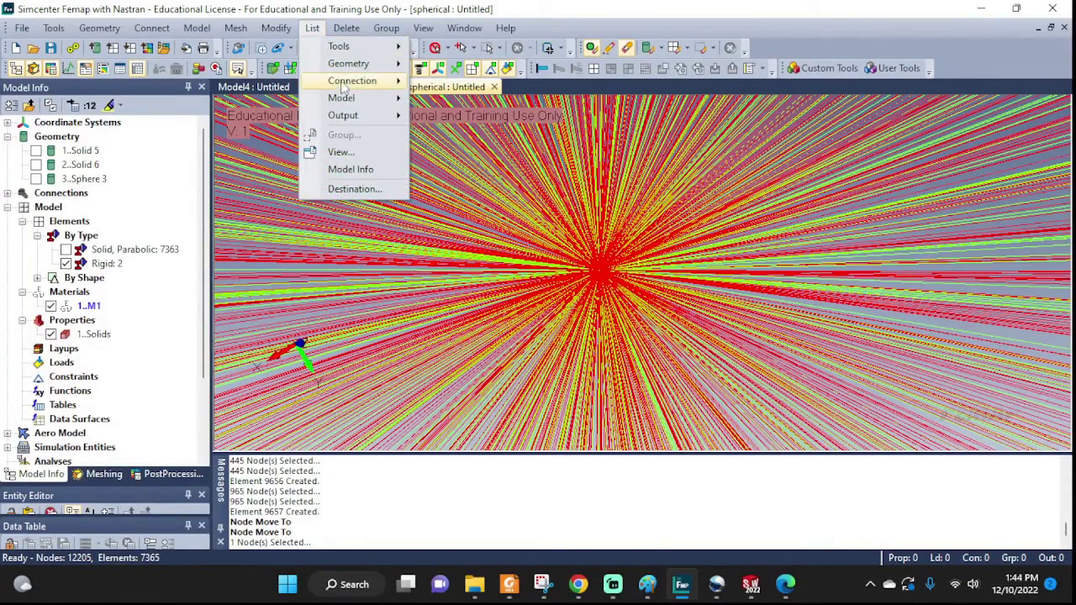
mouse_move(374, 105)
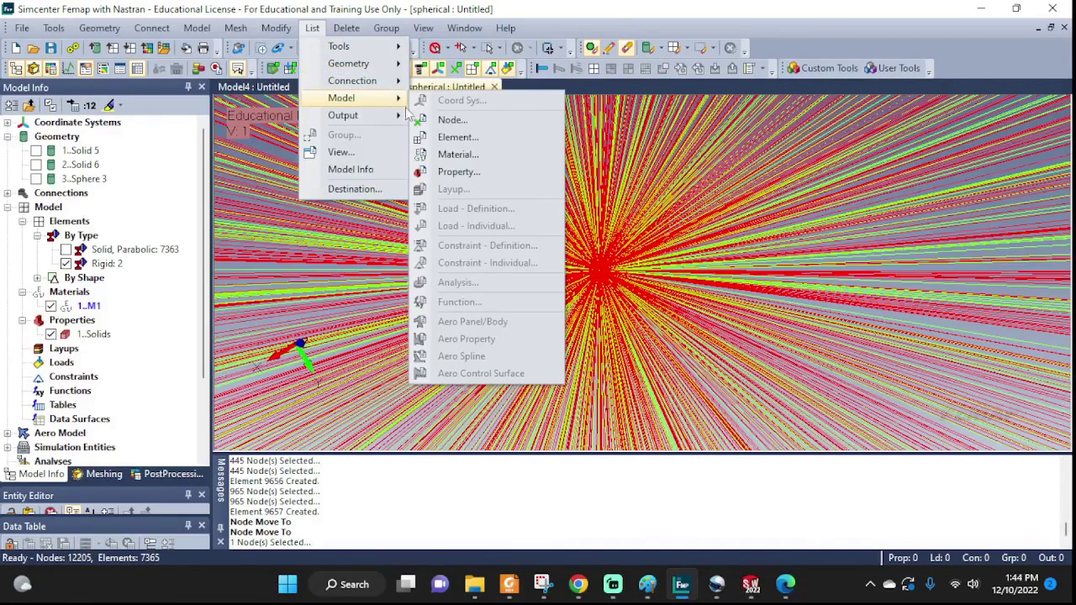
left_click(453, 121)
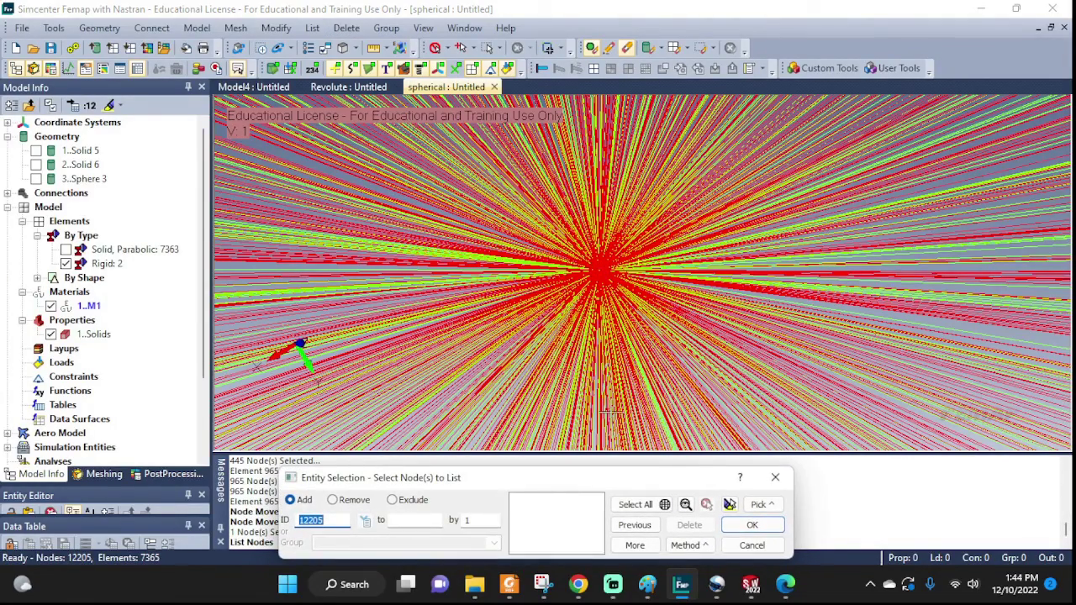
left_click(761, 505)
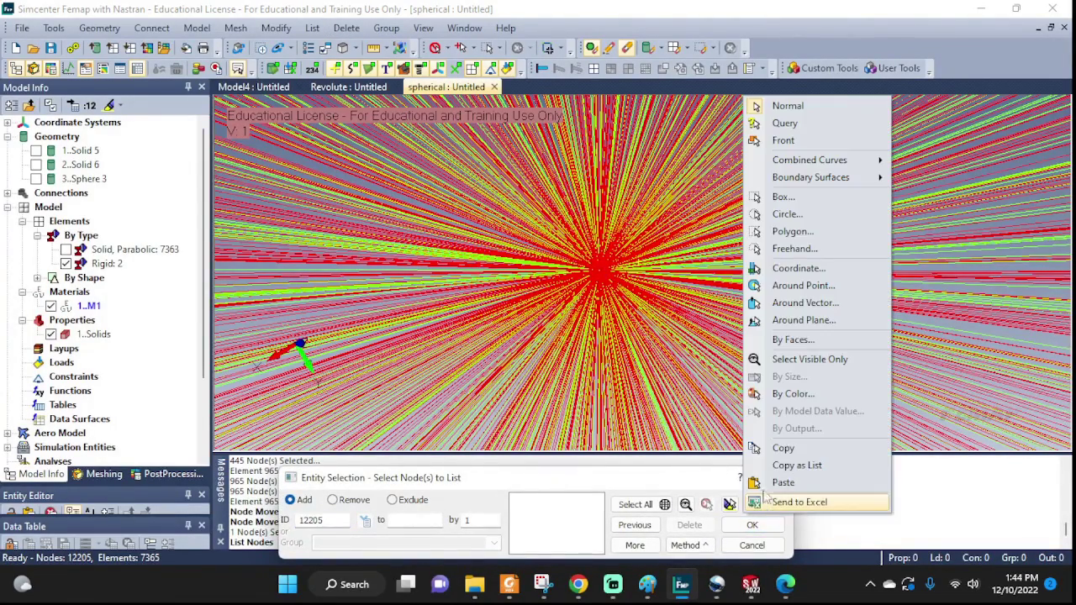
left_click(783, 197)
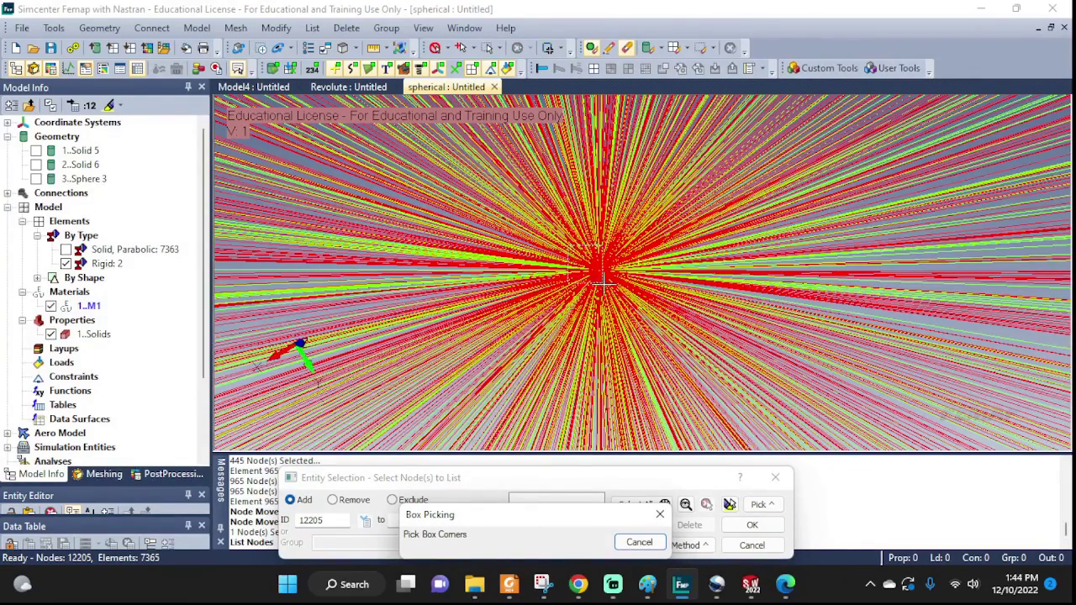
left_click_drag(602, 284, 627, 297)
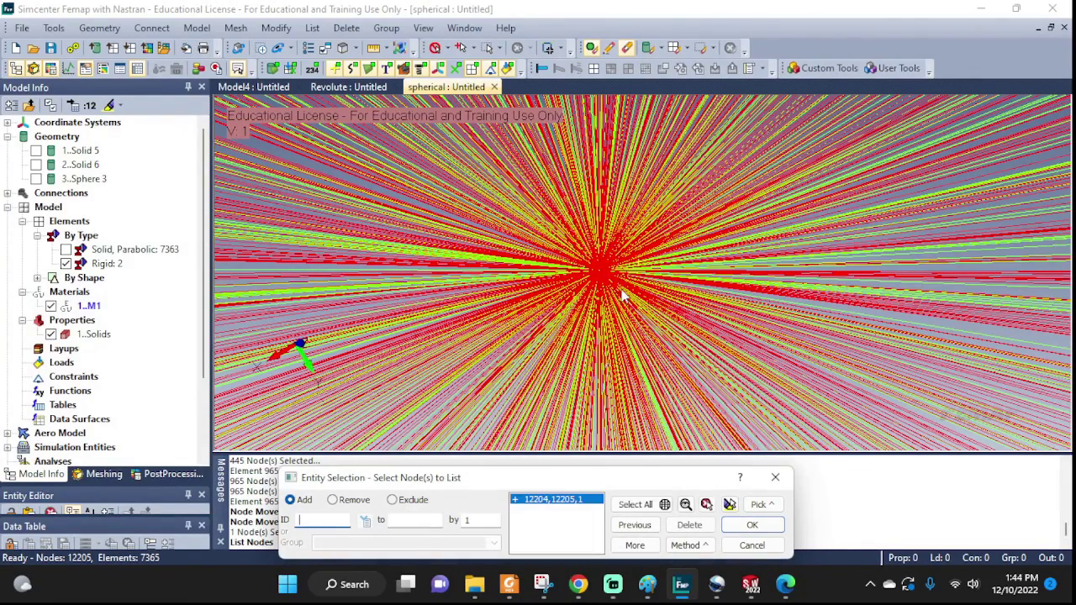
left_click(753, 525)
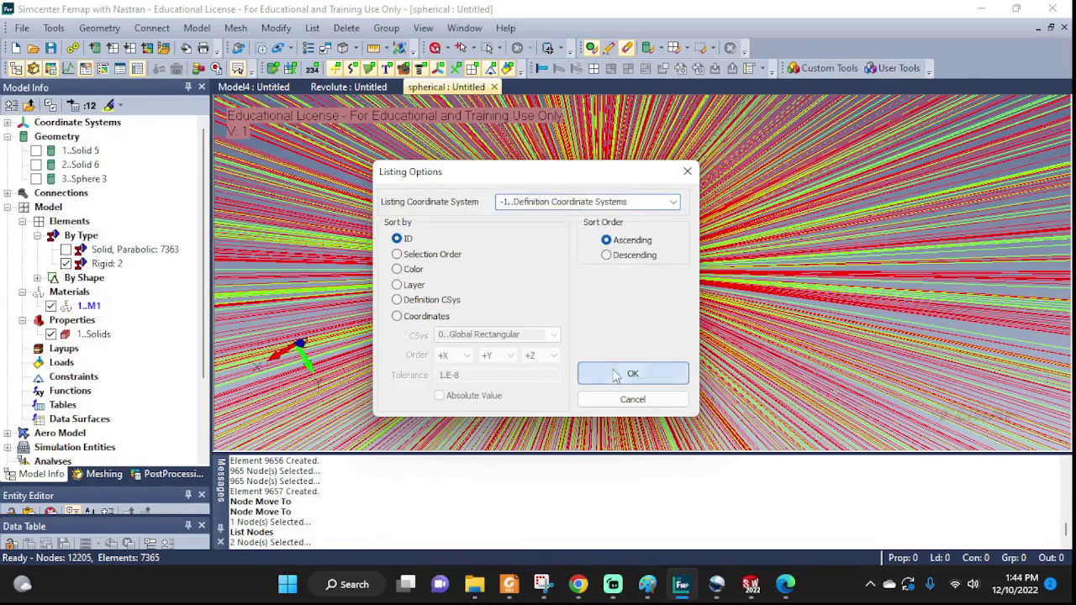
left_click(626, 374)
scroll(355, 528, "up", 2)
scroll(354, 527, "up", 5)
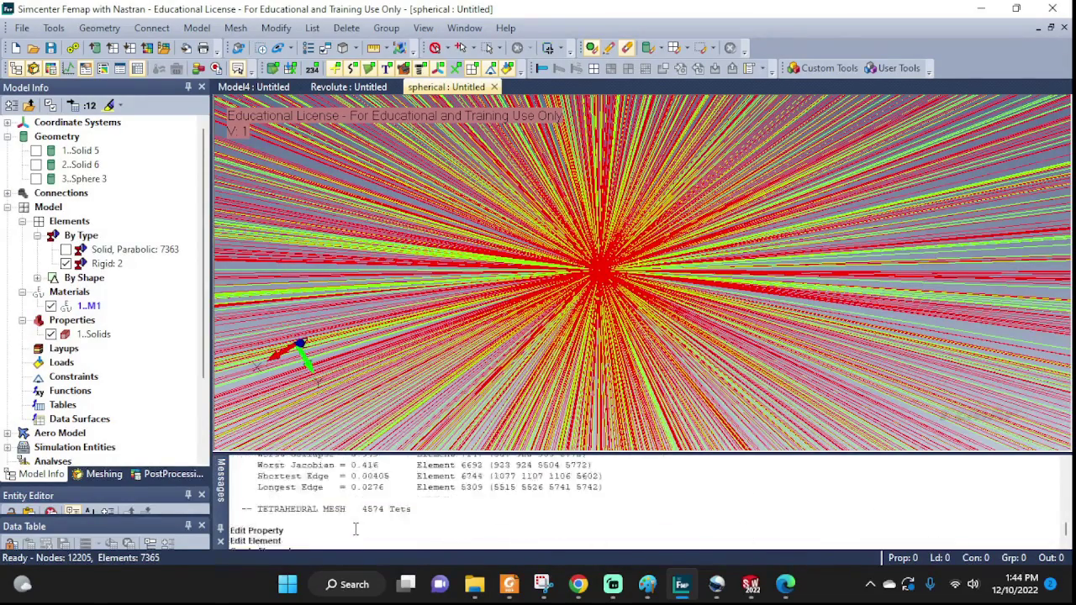
scroll(356, 527, "down", 7)
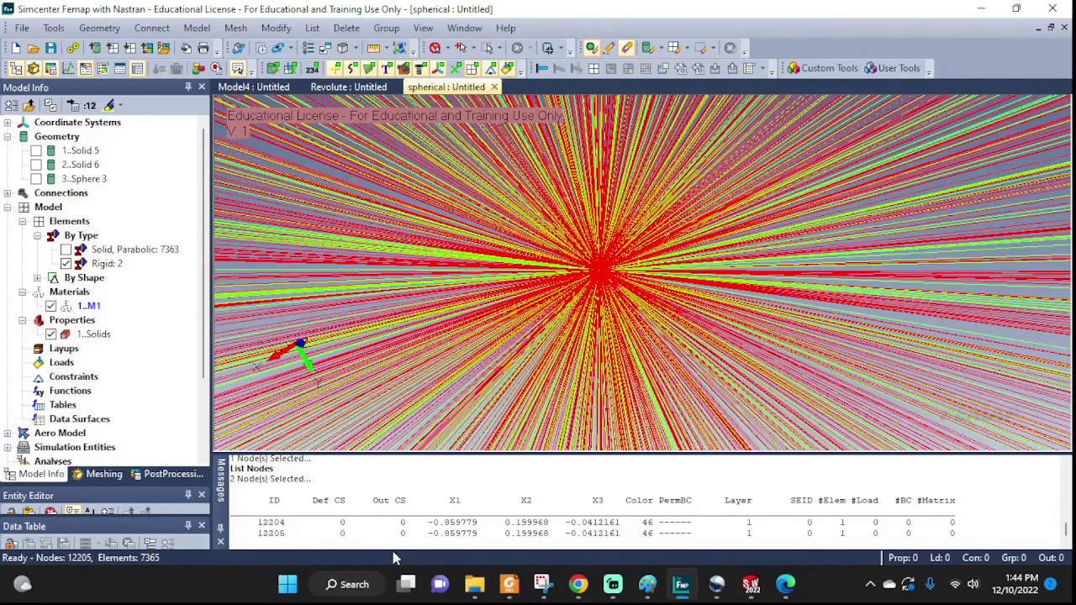
Step: Zoom out to the whole spherical joint mesh and orbit it to an angled view
scroll(669, 326, "down", 5)
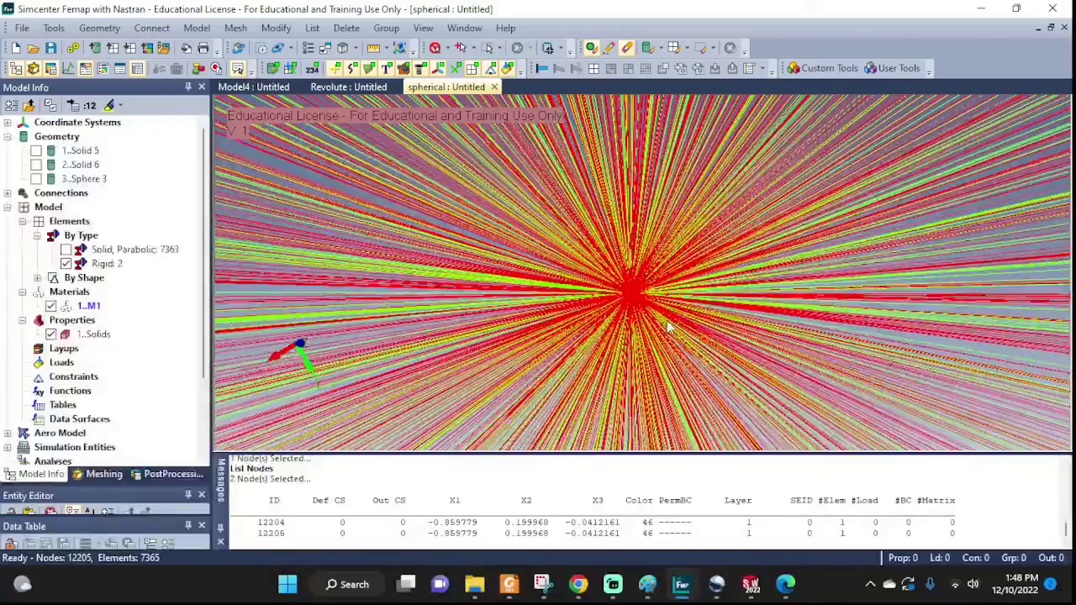
scroll(670, 326, "down", 8)
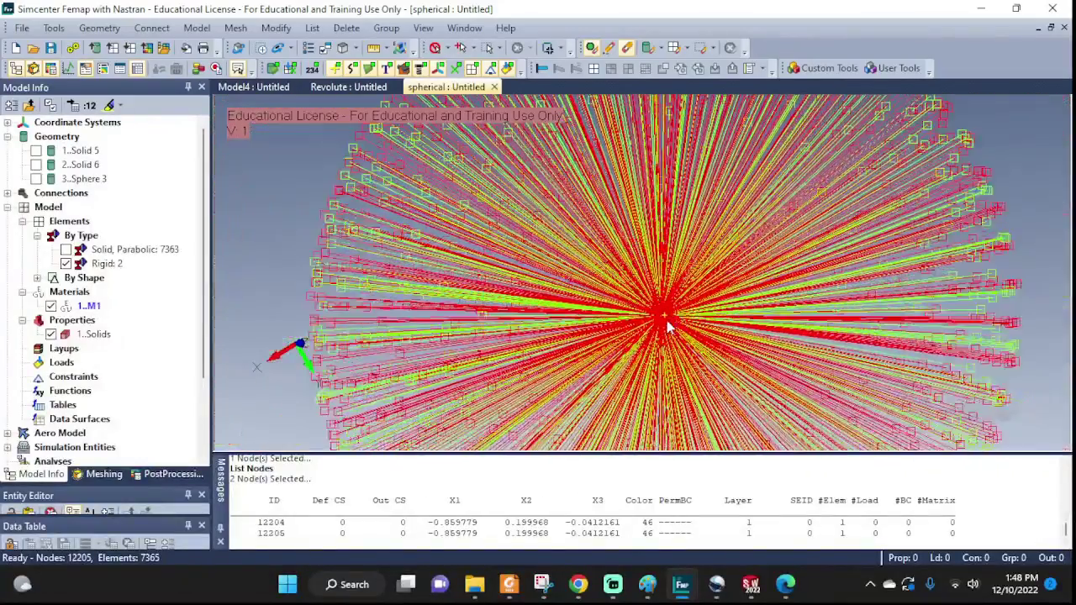
scroll(670, 326, "down", 3)
scroll(680, 292, "down", 2)
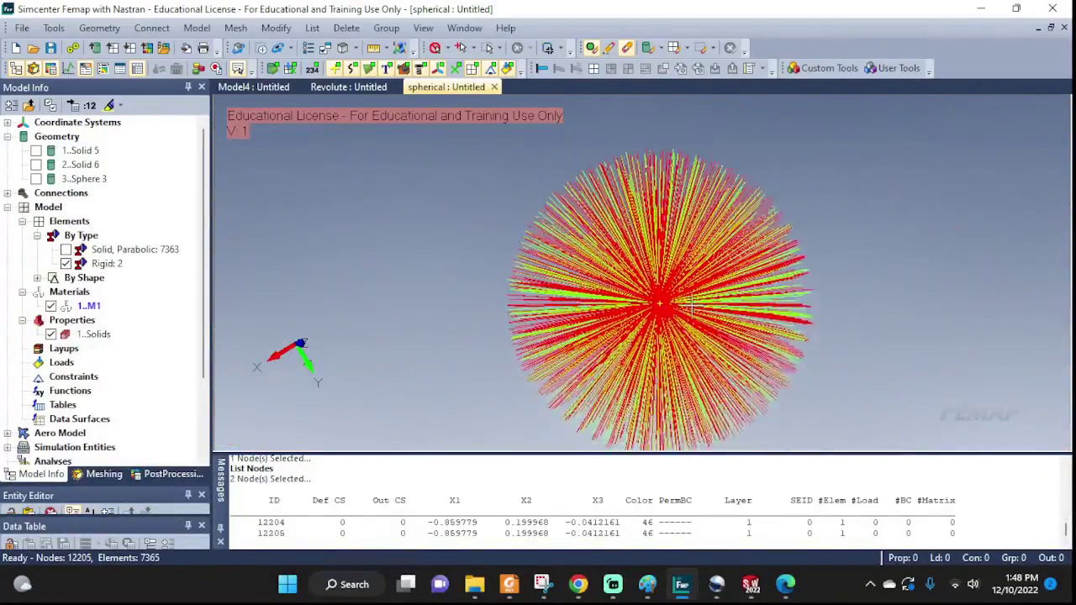
middle_click_drag(680, 293, 702, 331)
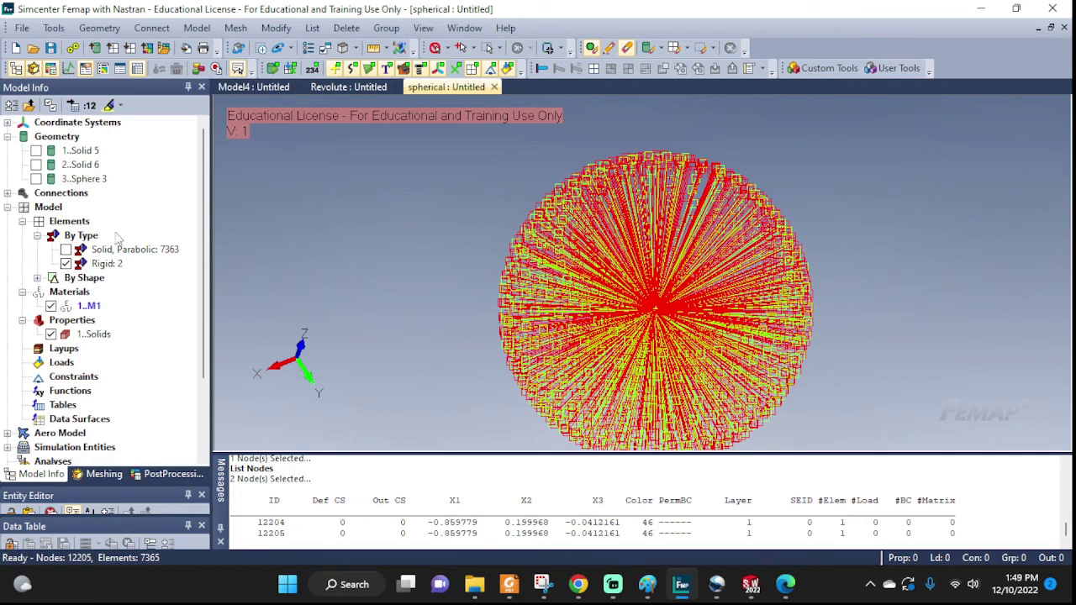
Step: Create a new property titled SPRING with the Spring/Damper element type
left_click(197, 28)
left_click(247, 118)
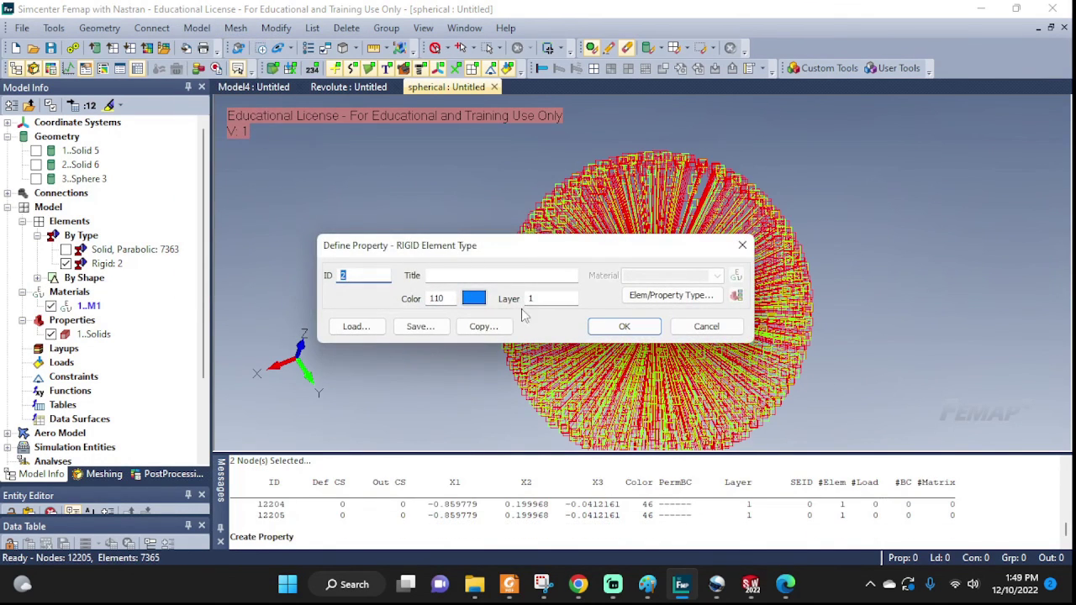
left_click(509, 274)
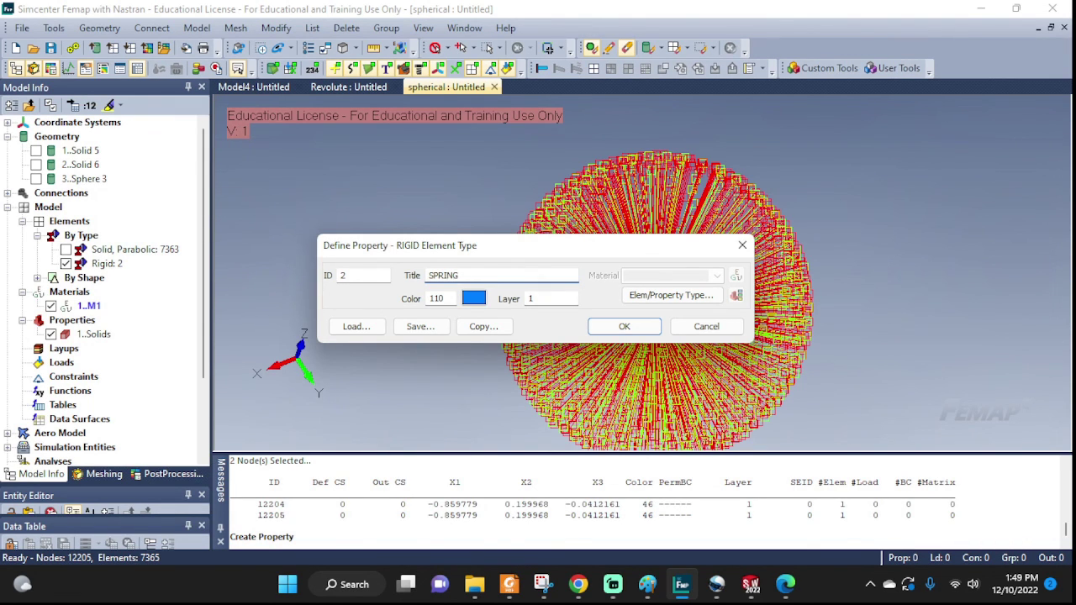
left_click(670, 295)
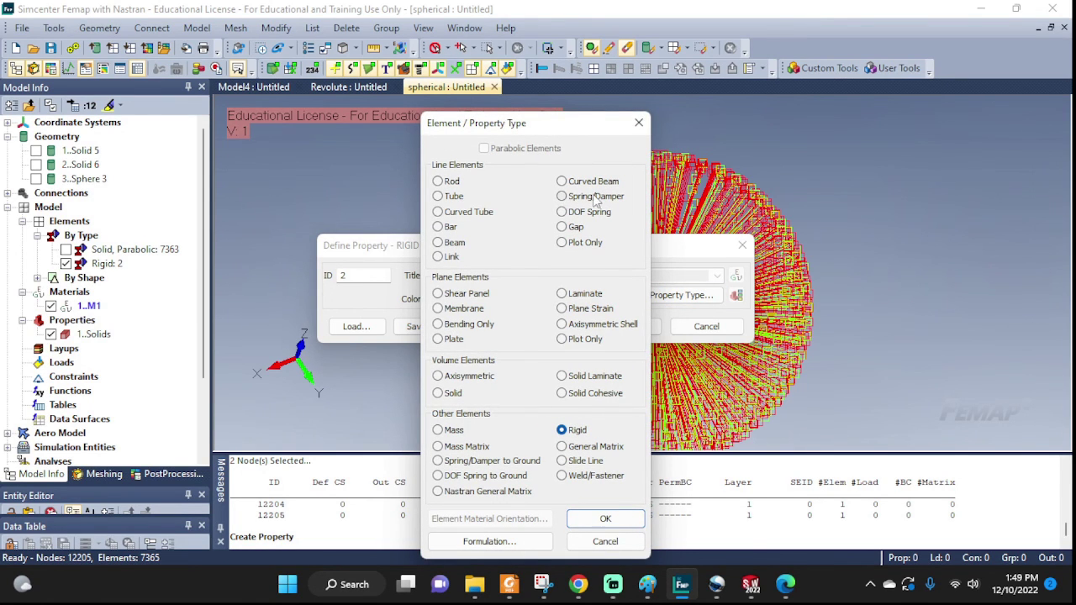
left_click(562, 198)
left_click(578, 518)
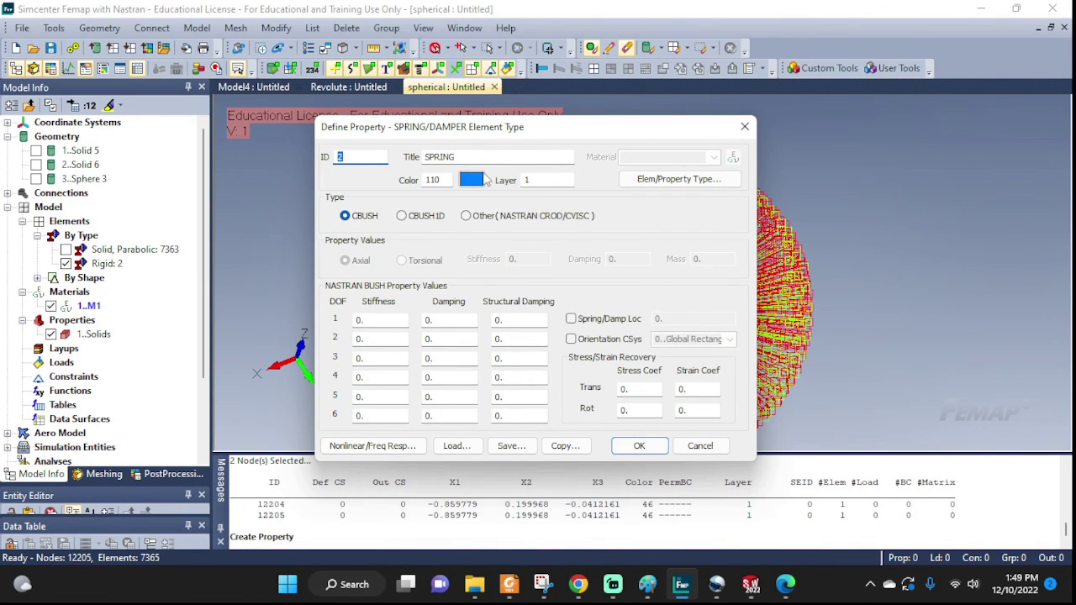
Step: Enter 1e6 stiffness for DOF 1, 2 and 3 and save property 2 SPRING
left_click_drag(403, 128, 840, 128)
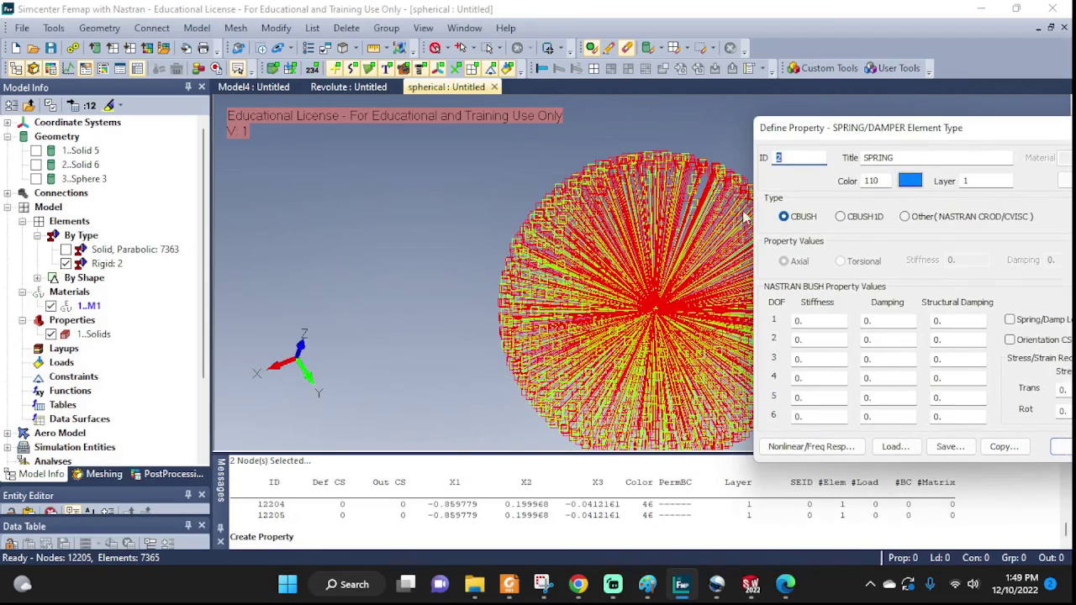
middle_click_drag(673, 286, 528, 267)
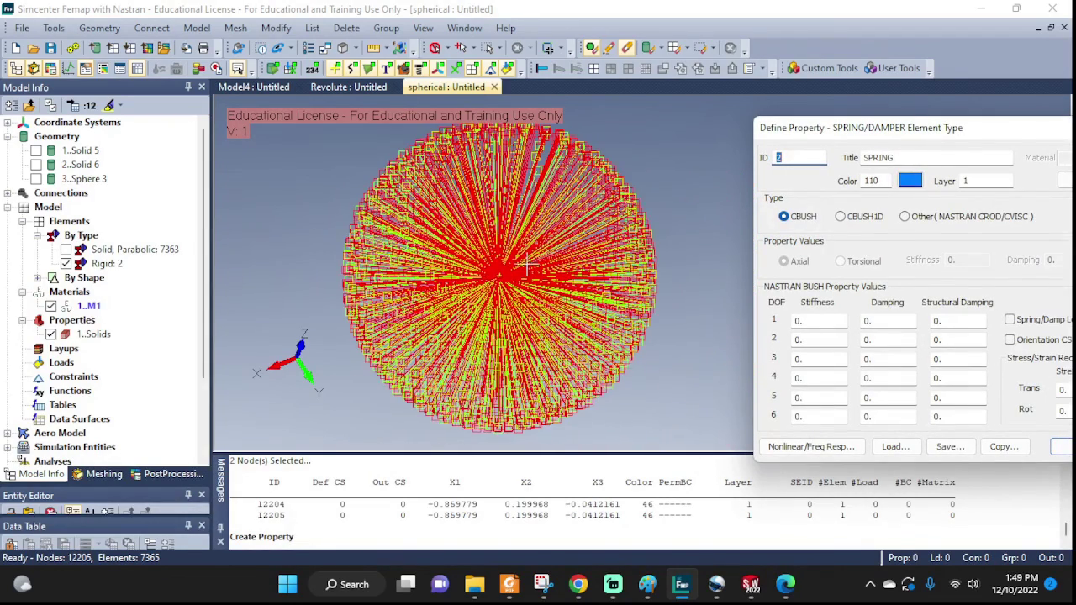
left_click_drag(878, 135, 803, 124)
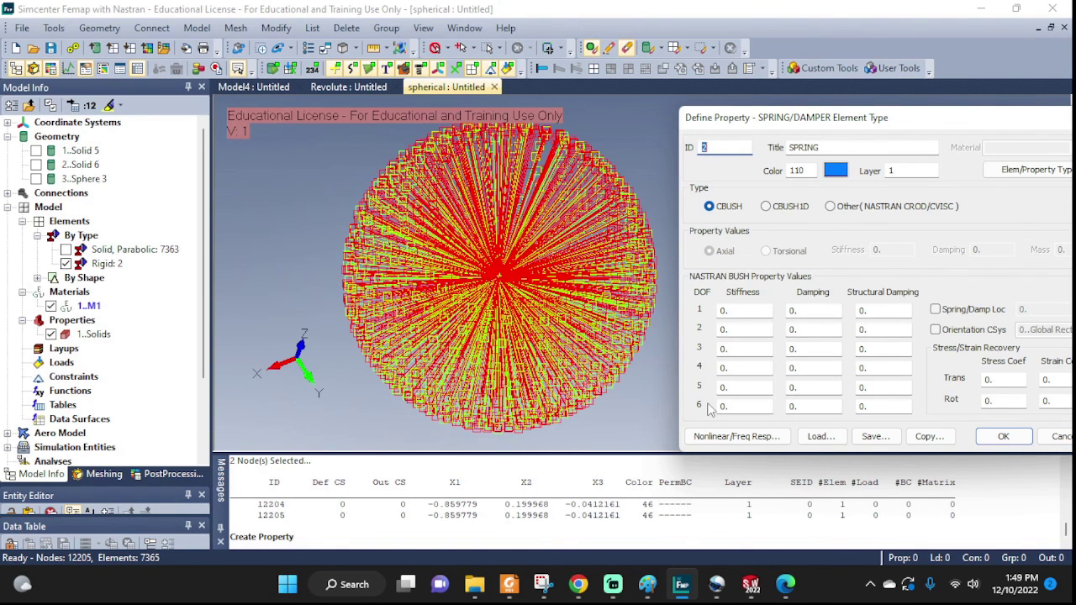
left_click(731, 312)
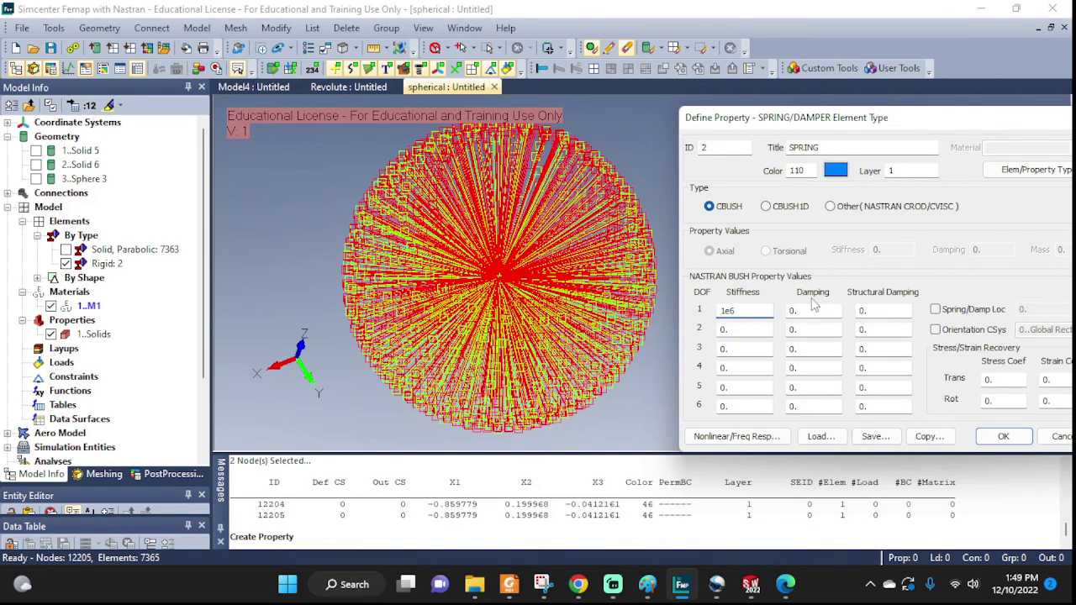
double_click(719, 311)
key("ctrl+c")
double_click(723, 329)
key("ctrl+v")
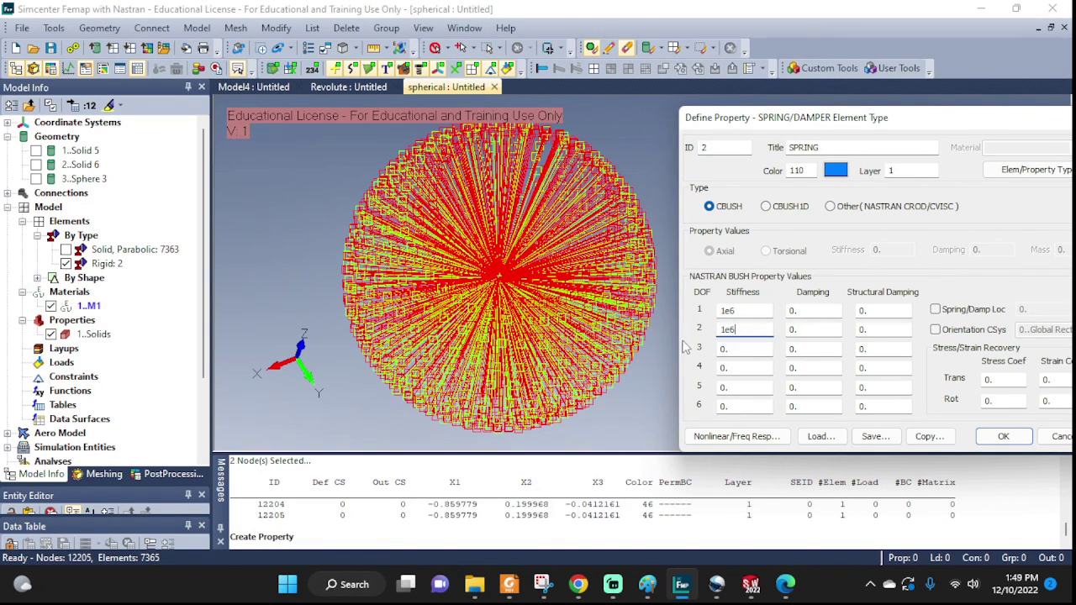
double_click(742, 352)
key("ctrl+v")
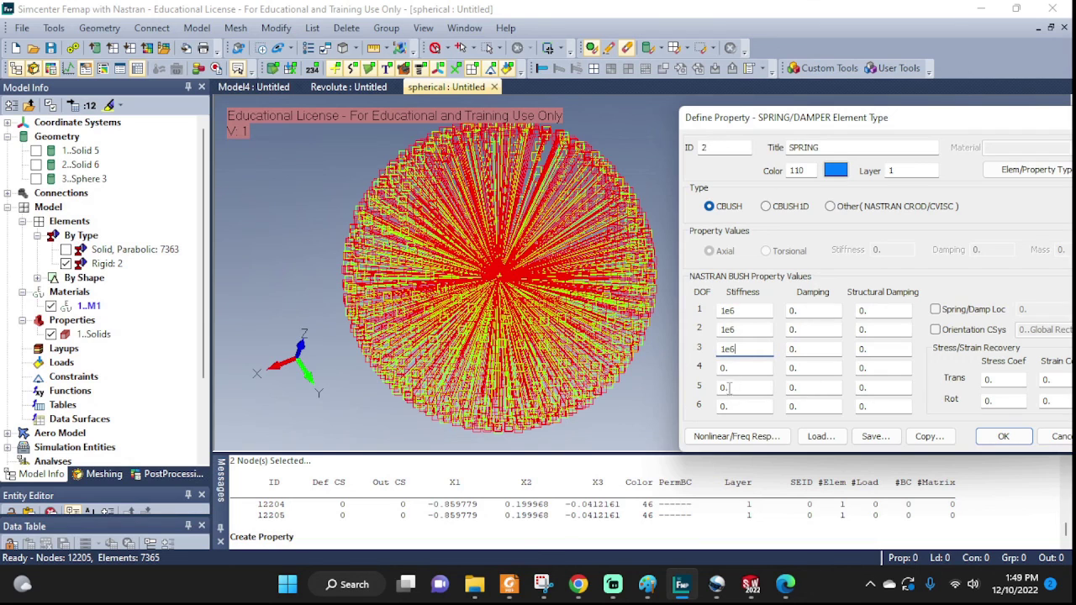
left_click_drag(928, 118, 754, 100)
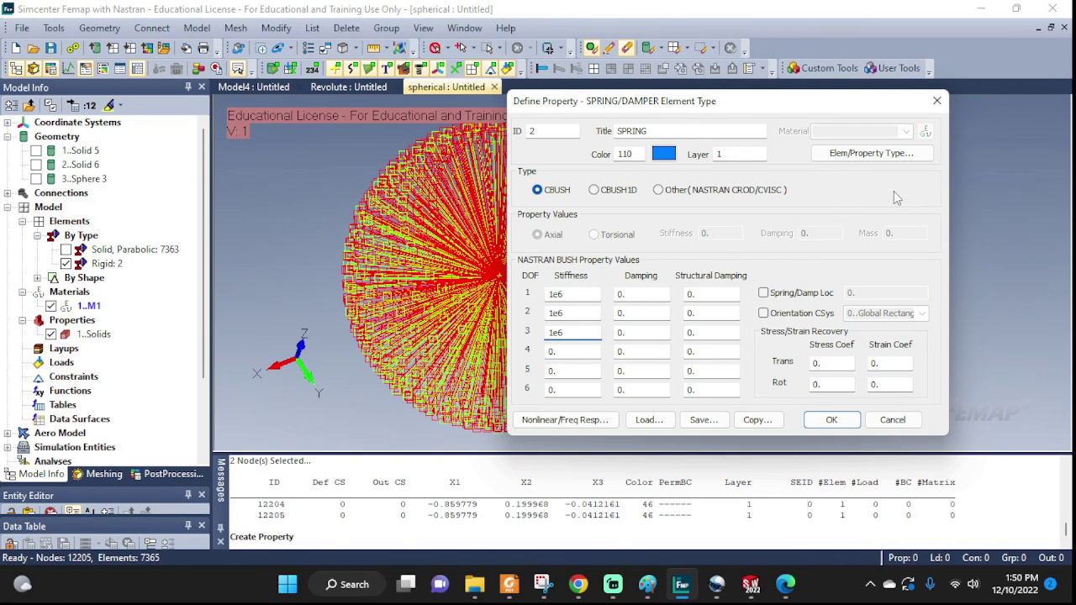
left_click(829, 425)
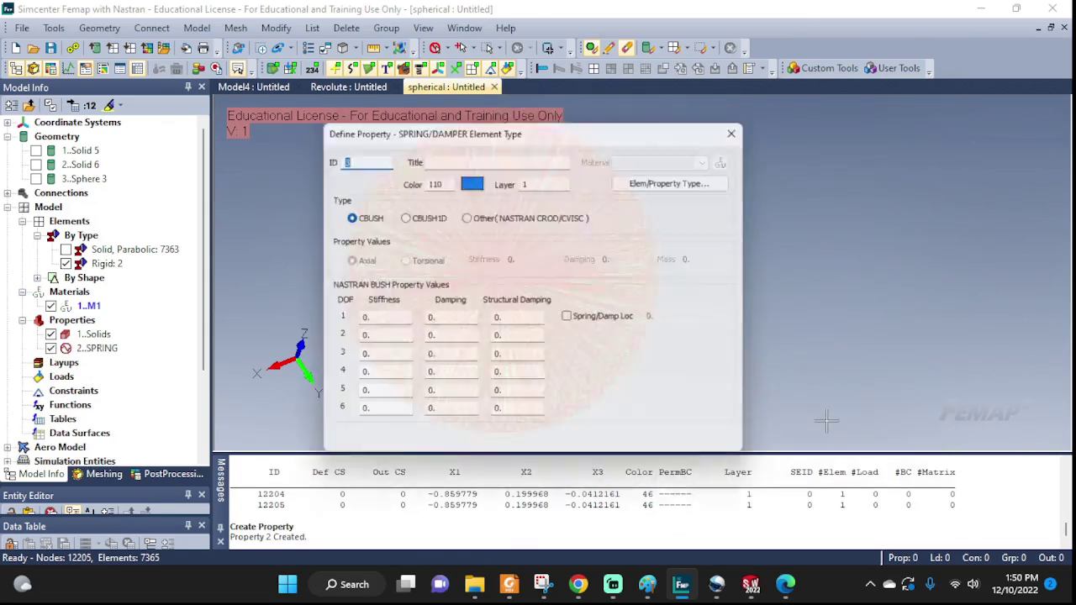
Step: Cancel the blank property form and display only the rigid elements around the joint centre
left_click(701, 446)
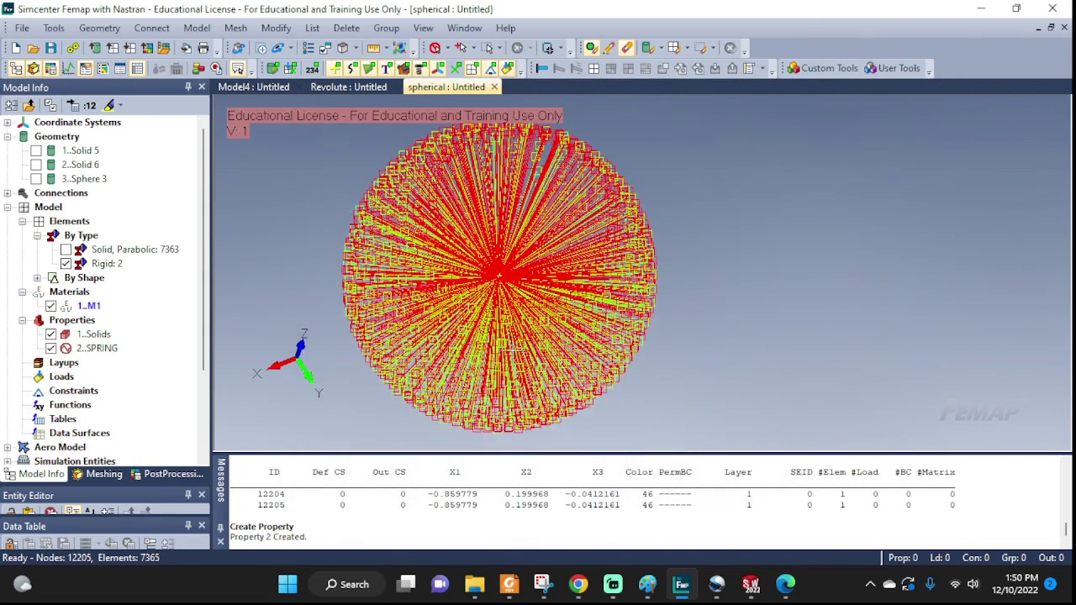
middle_click_drag(513, 352, 681, 335)
scroll(660, 286, "up", 6)
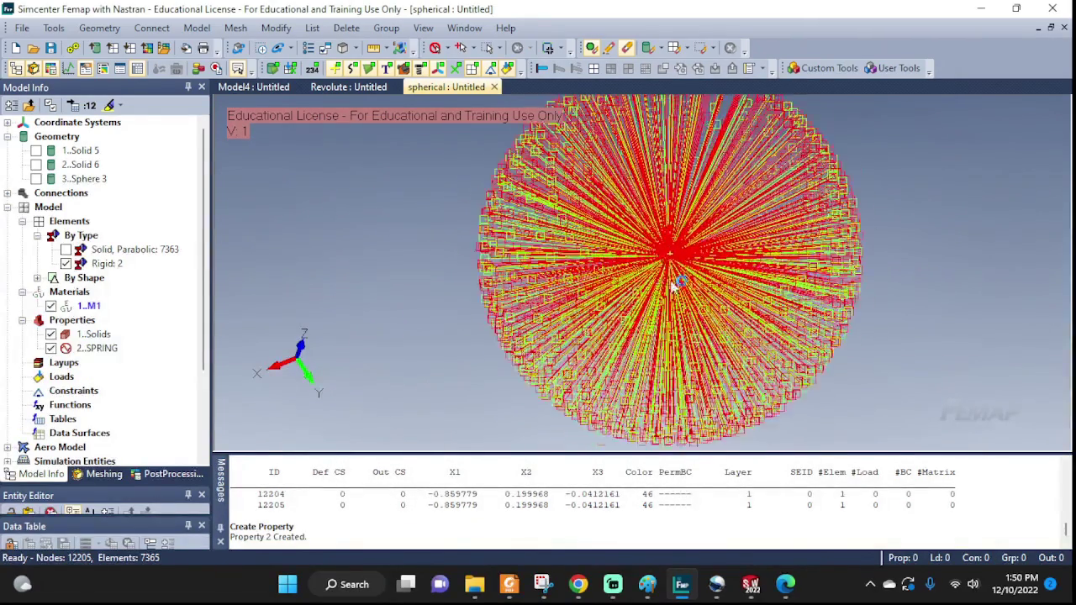
scroll(654, 274, "up", 5)
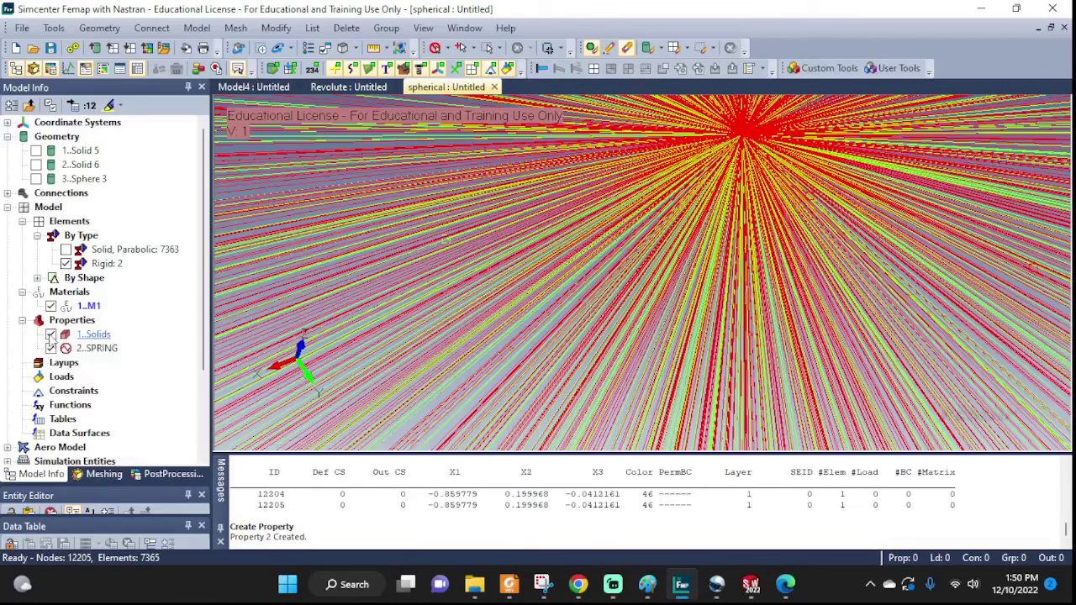
left_click(51, 334)
left_click(65, 264)
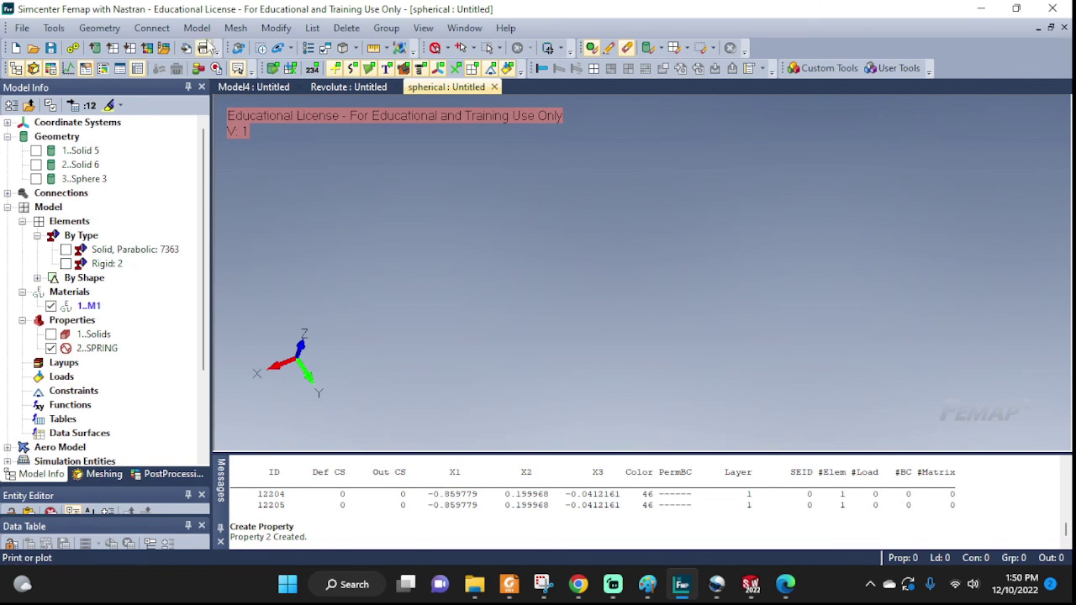
left_click(66, 263)
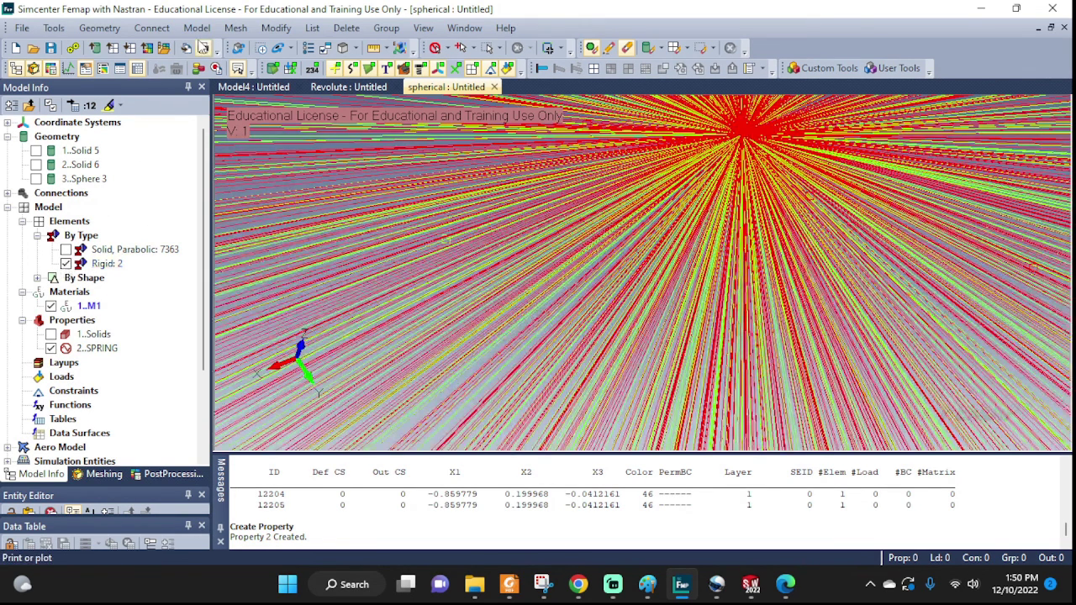
left_click(197, 28)
Step: Create spring element 9658 with the SPRING property between nodes 12204 and 12205
left_click(221, 80)
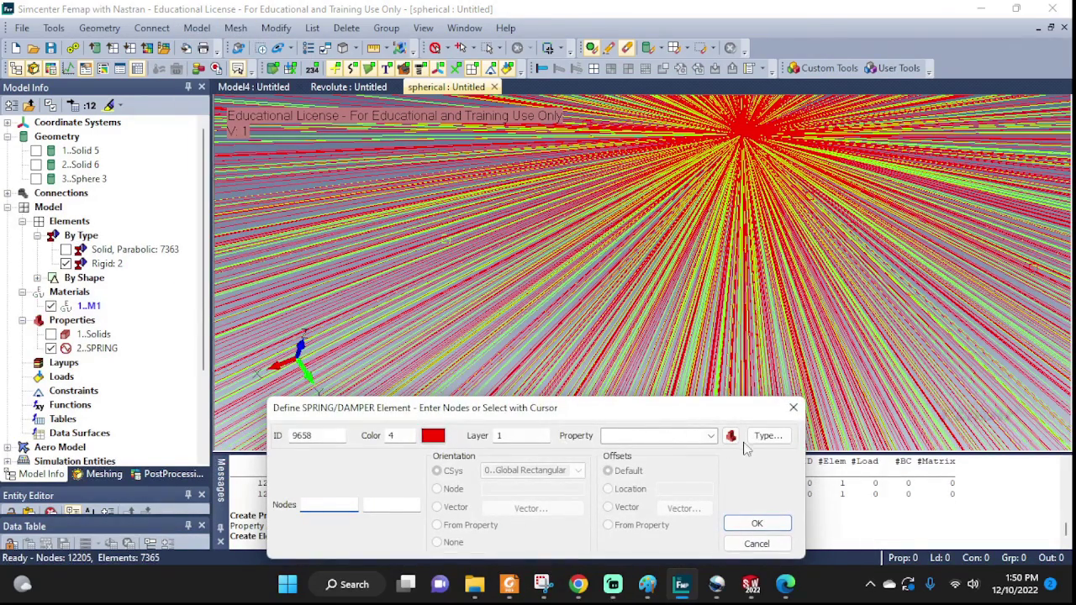
left_click(711, 435)
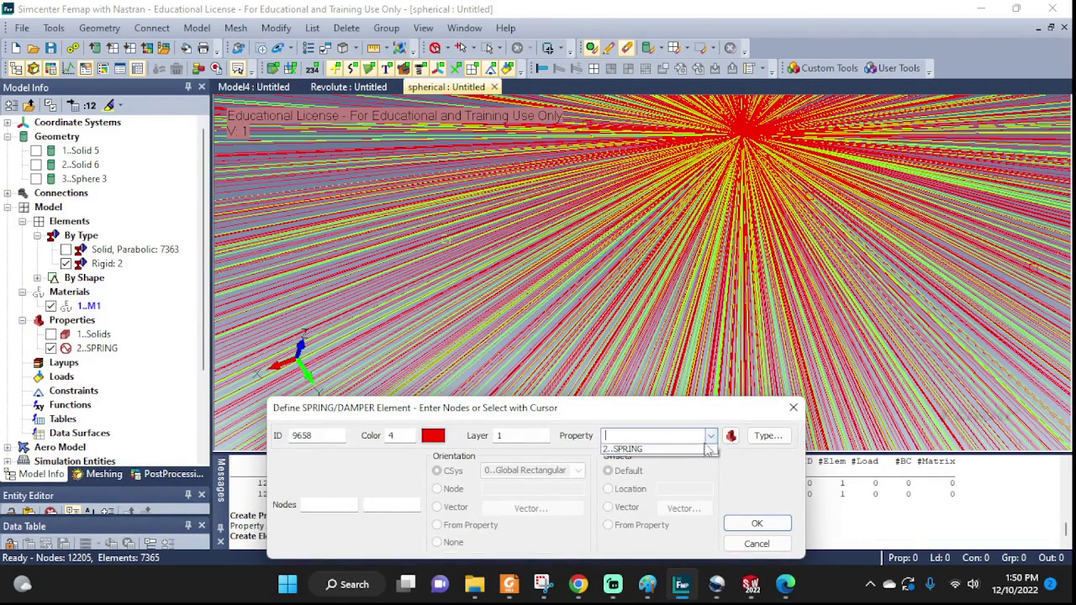
left_click(638, 452)
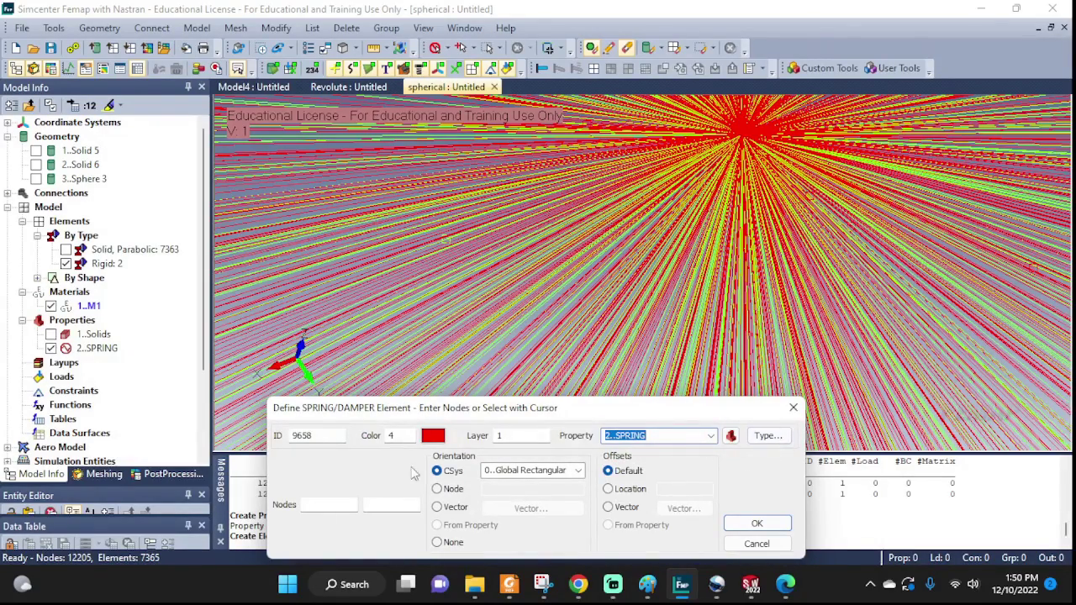
middle_click(743, 147)
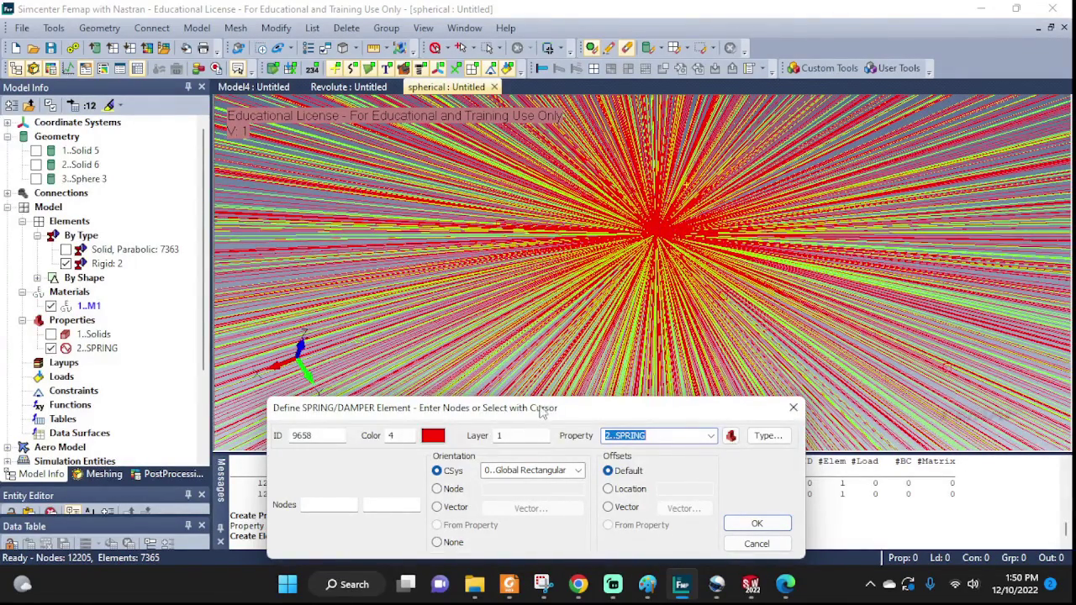
left_click_drag(542, 412, 660, 360)
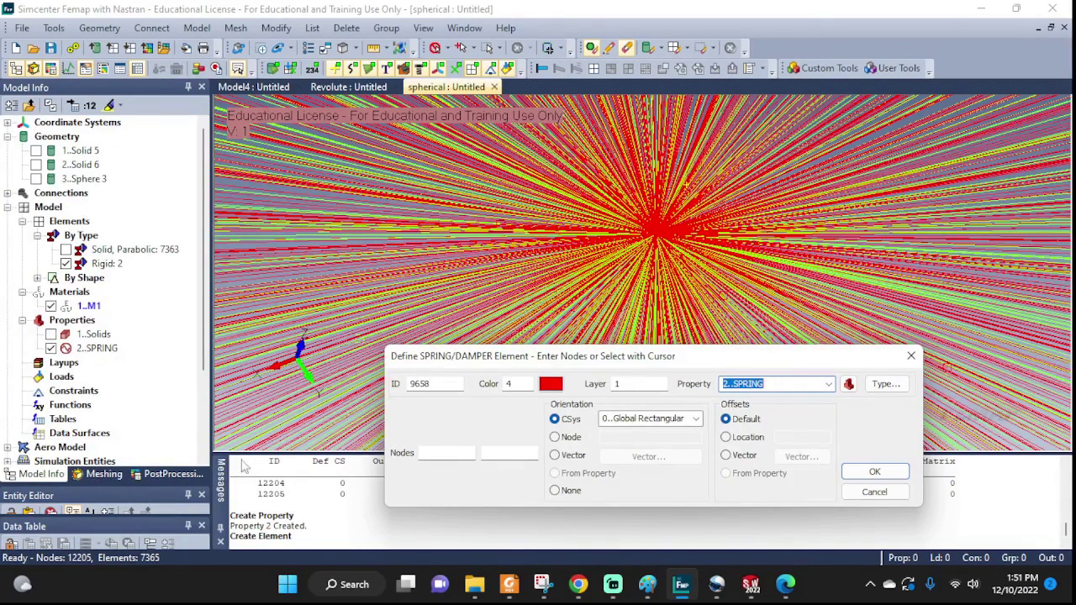
left_click(451, 456)
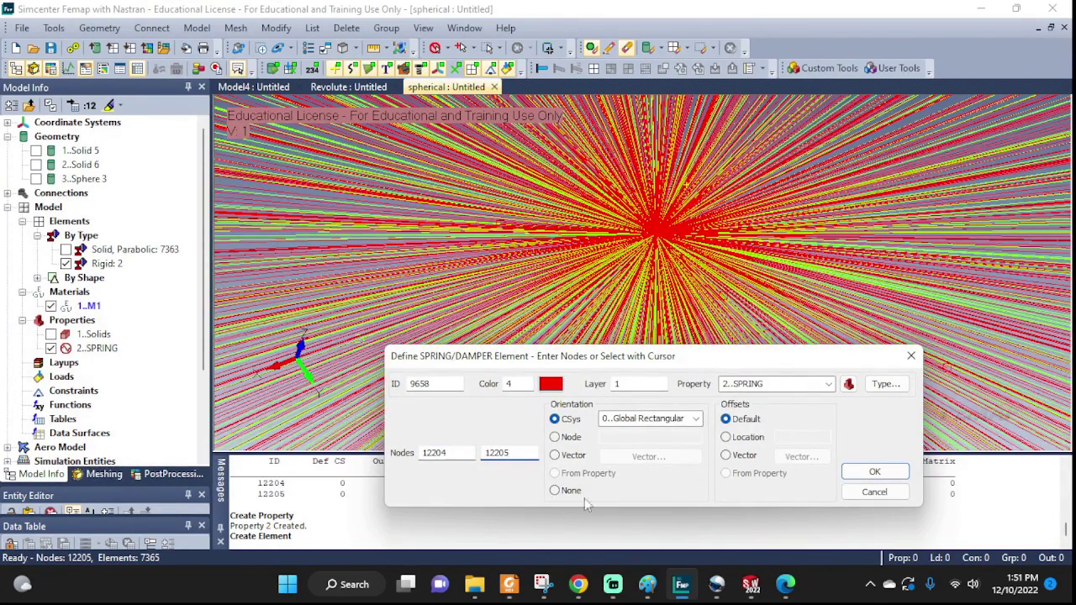
left_click(874, 471)
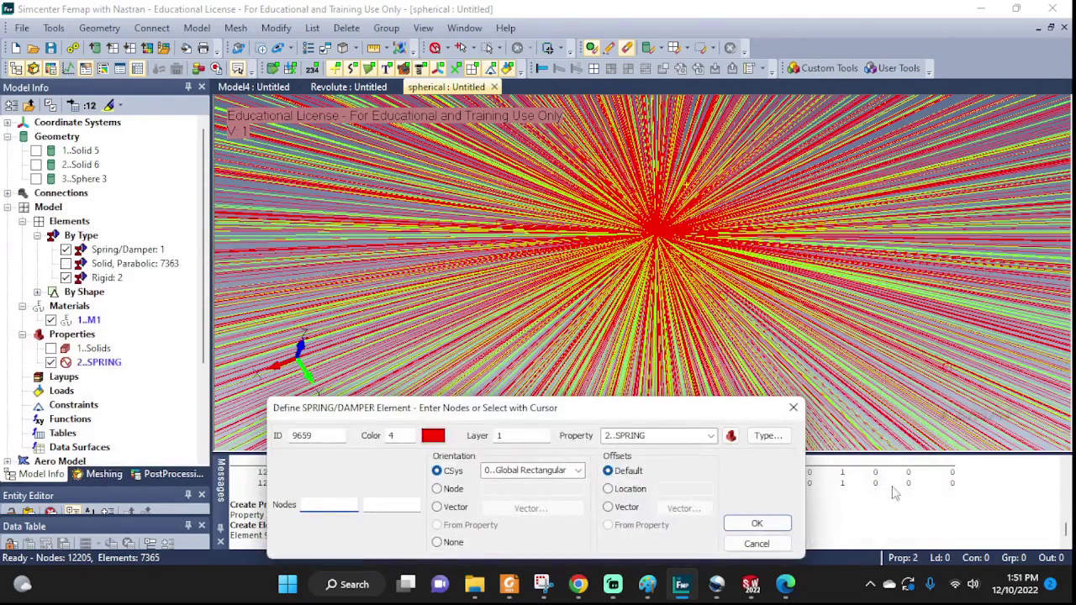
left_click(772, 543)
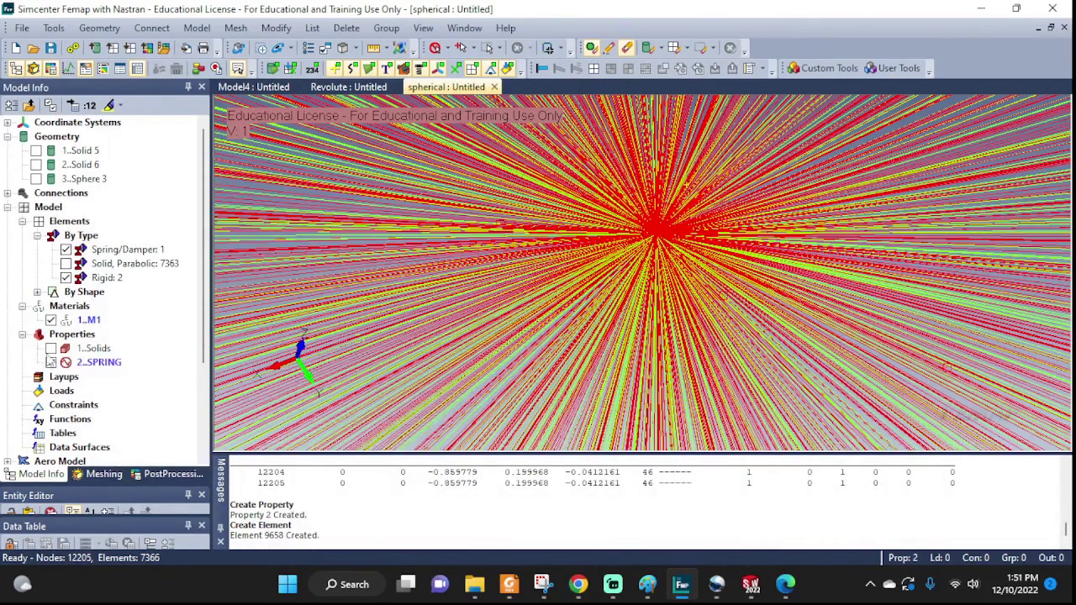
Step: Show the SPRING elements alongside the rigid elements
left_click(50, 362)
left_click(66, 277)
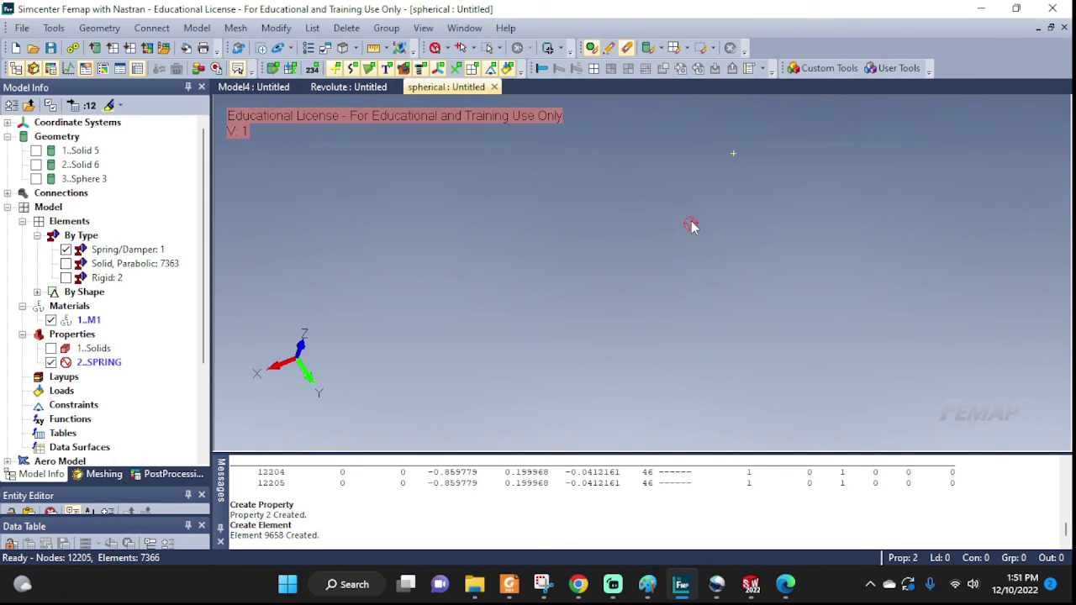
scroll(711, 233, "down", 2)
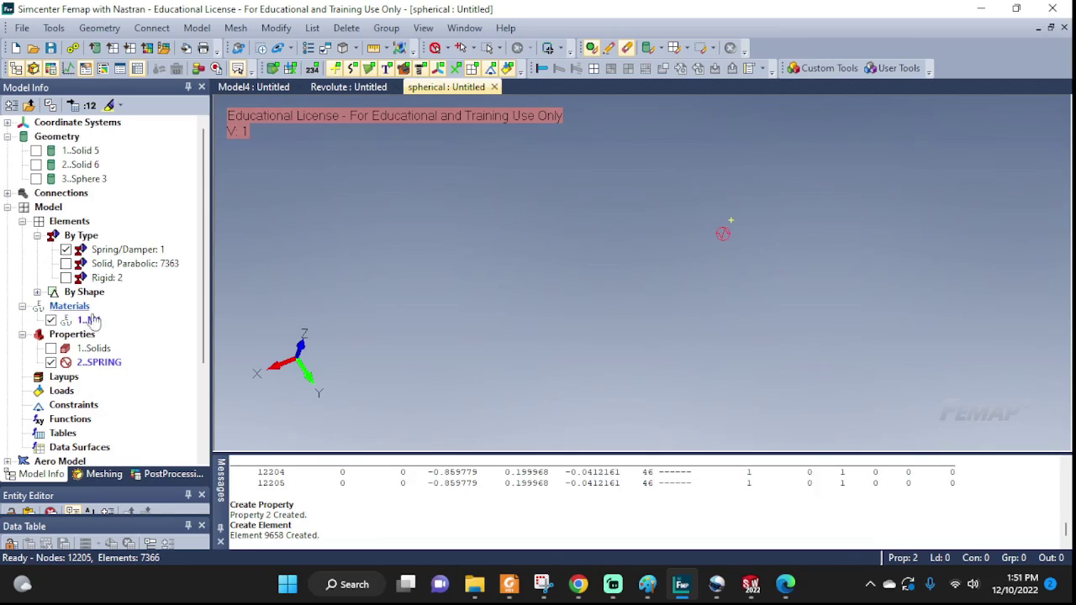
left_click(65, 277)
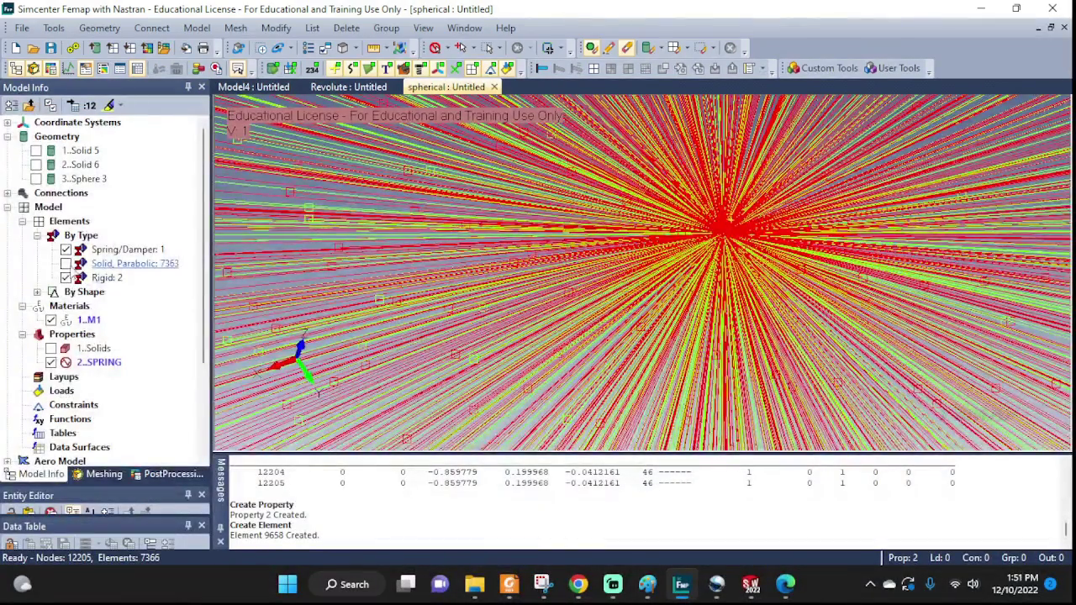
scroll(825, 267, "down", 3)
scroll(827, 265, "down", 5)
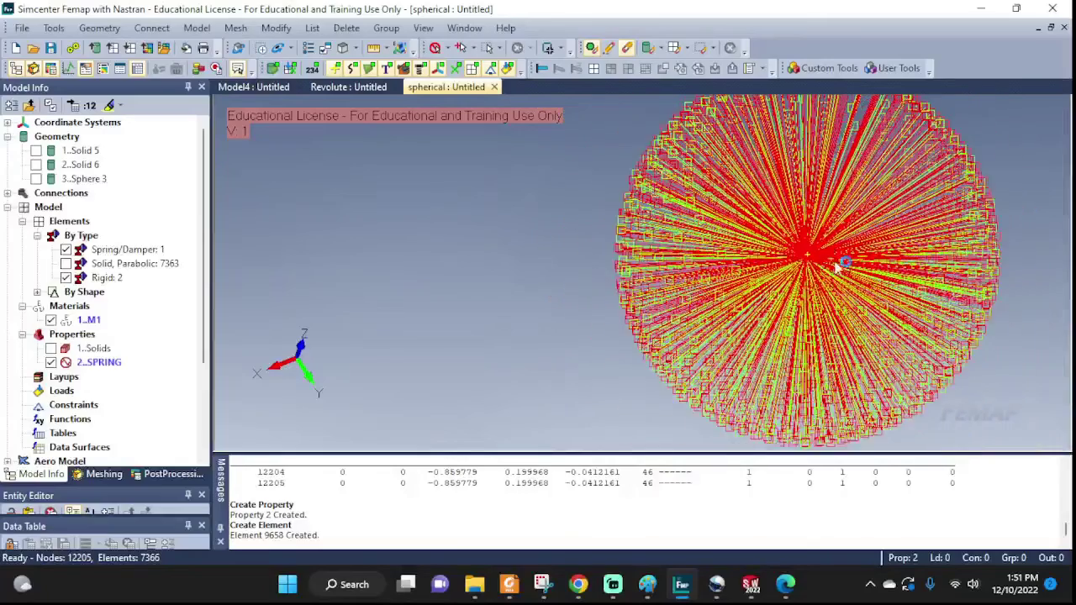
scroll(840, 263, "down", 2)
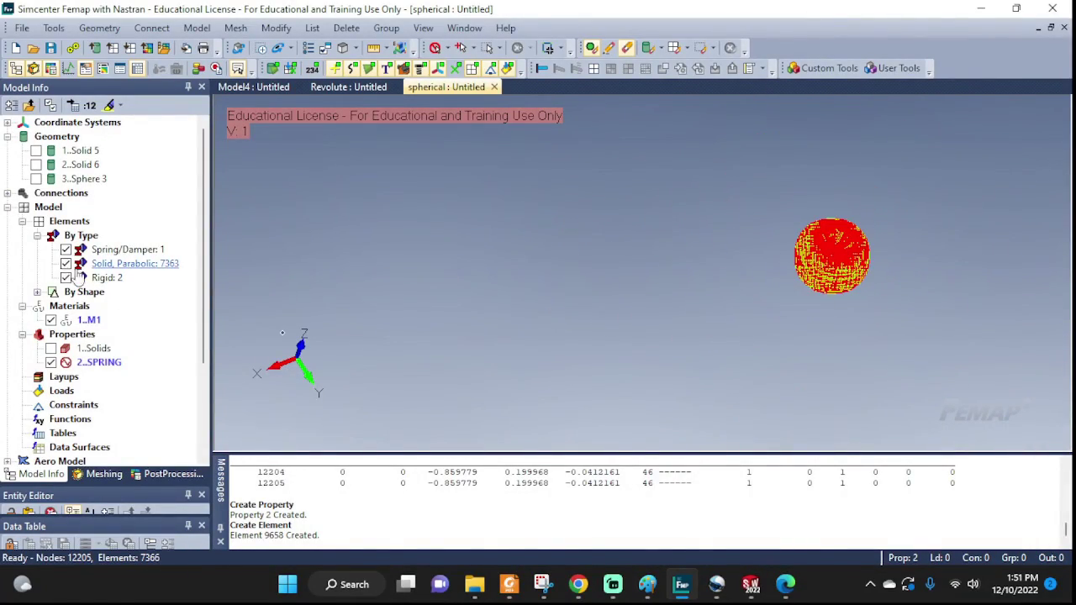
Step: Redisplay the solid mesh and orbit to see the block and cylinder boss
left_click(50, 348)
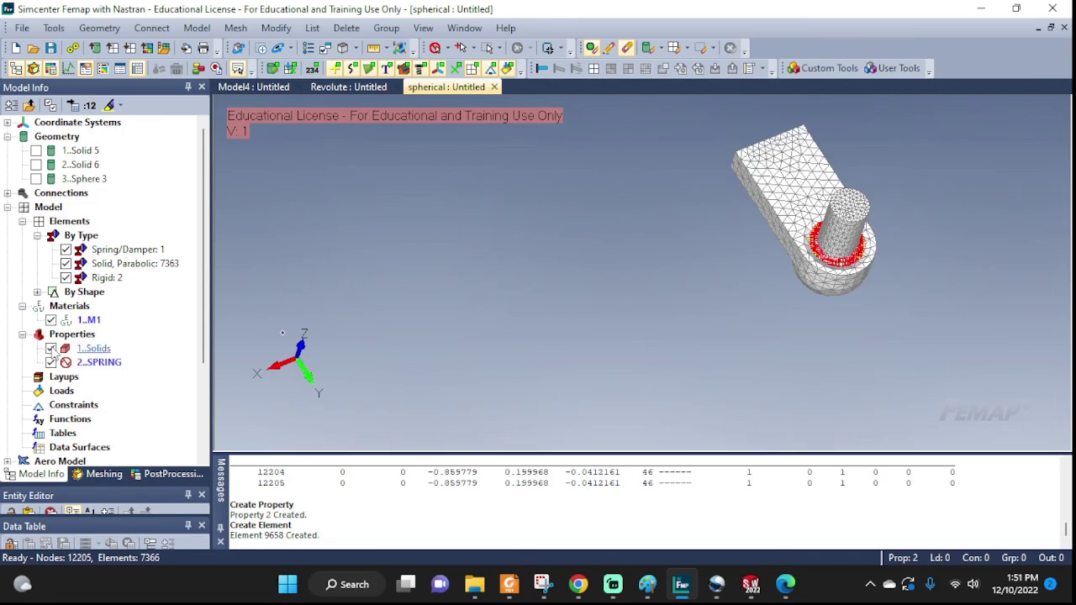
scroll(878, 283, "down", 2)
scroll(878, 282, "up", 5)
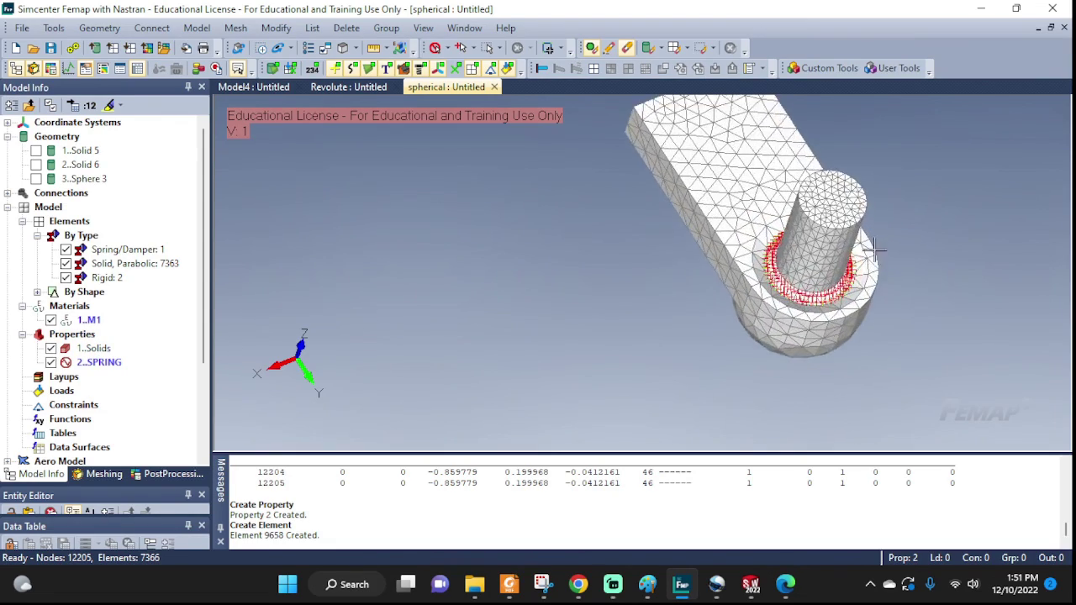
middle_click_drag(878, 283, 895, 344)
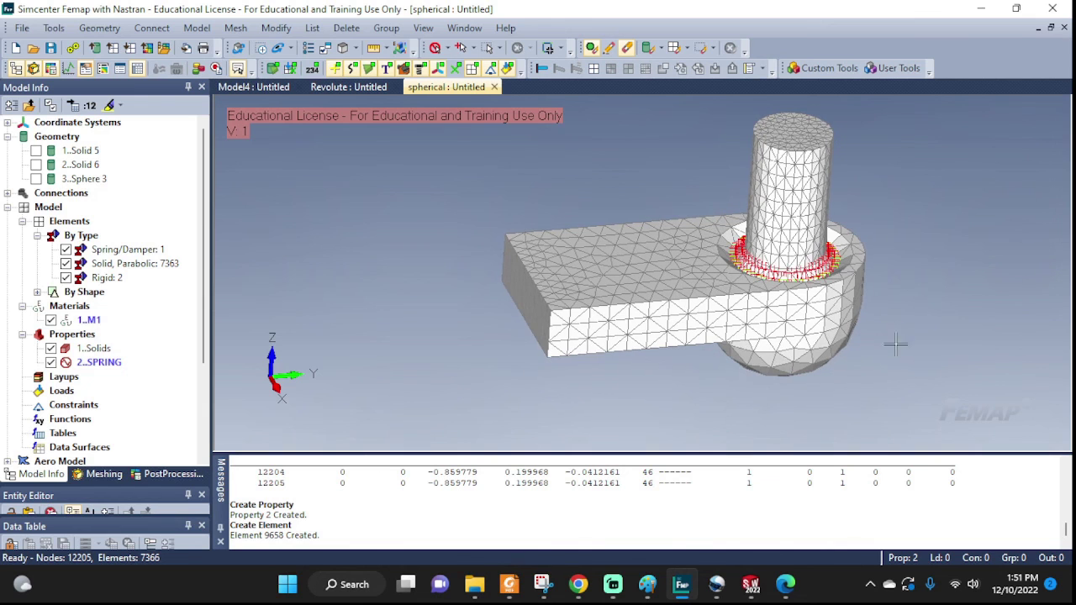
middle_click_drag(579, 325, 659, 312)
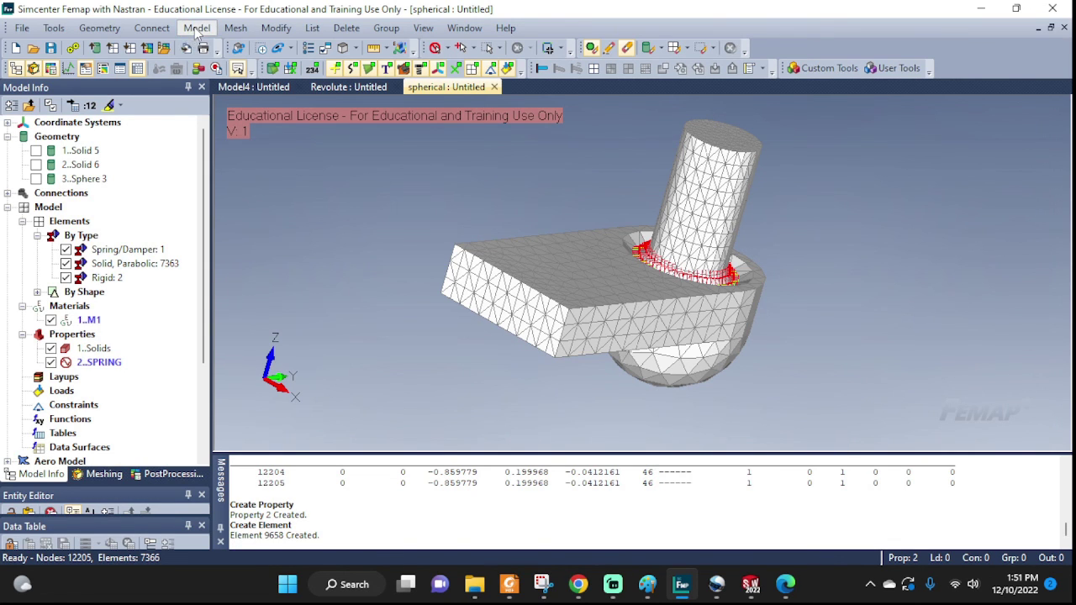
Step: Start constraint set BC on surfaces and display the Solid 5 and Solid 6 geometry
left_click(193, 31)
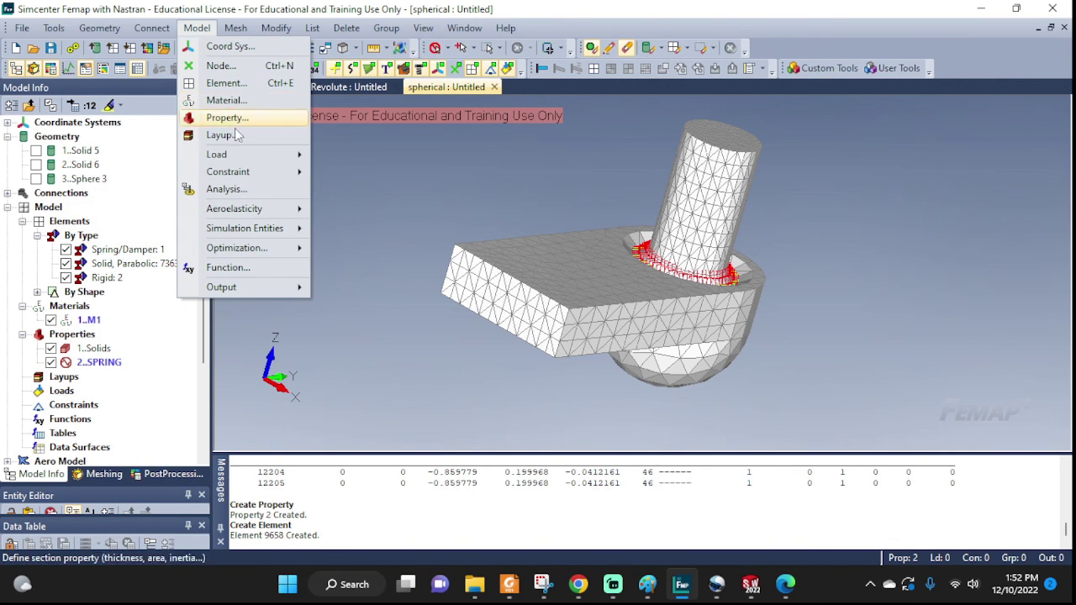
mouse_move(237, 173)
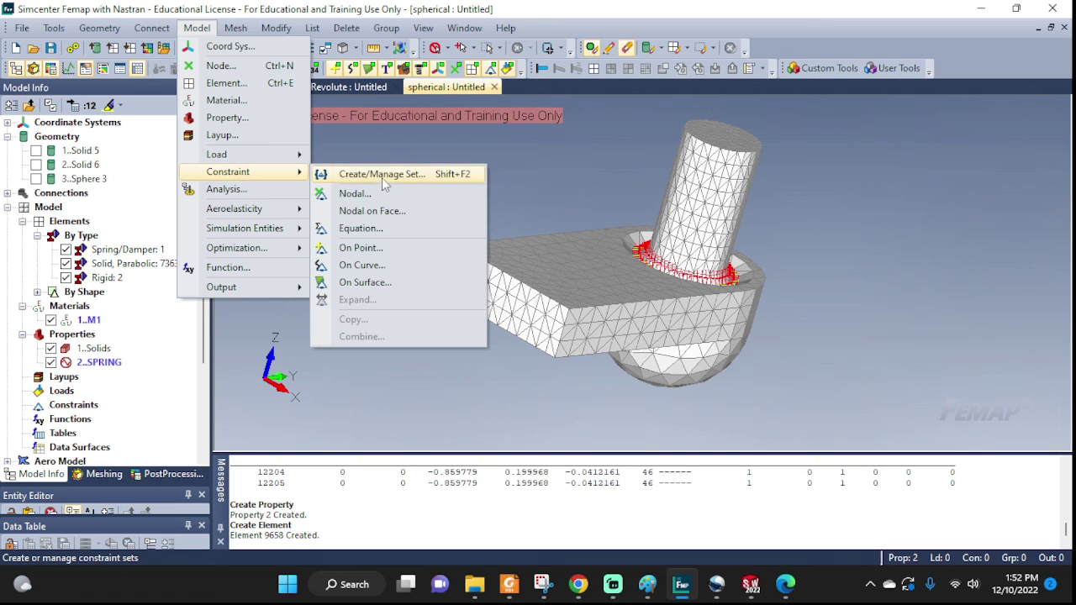
left_click(360, 283)
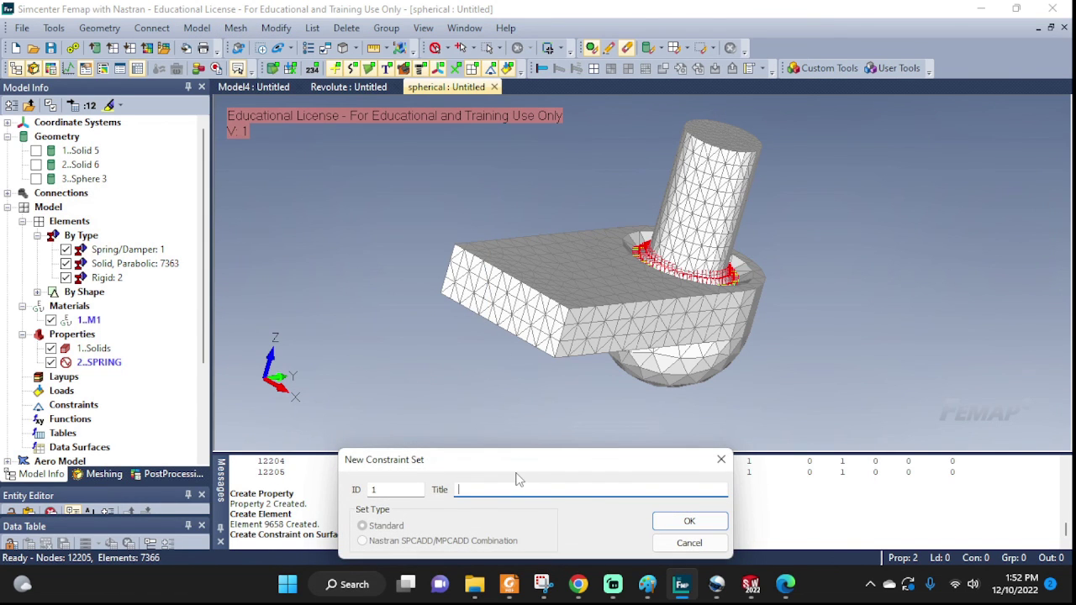
left_click(687, 522)
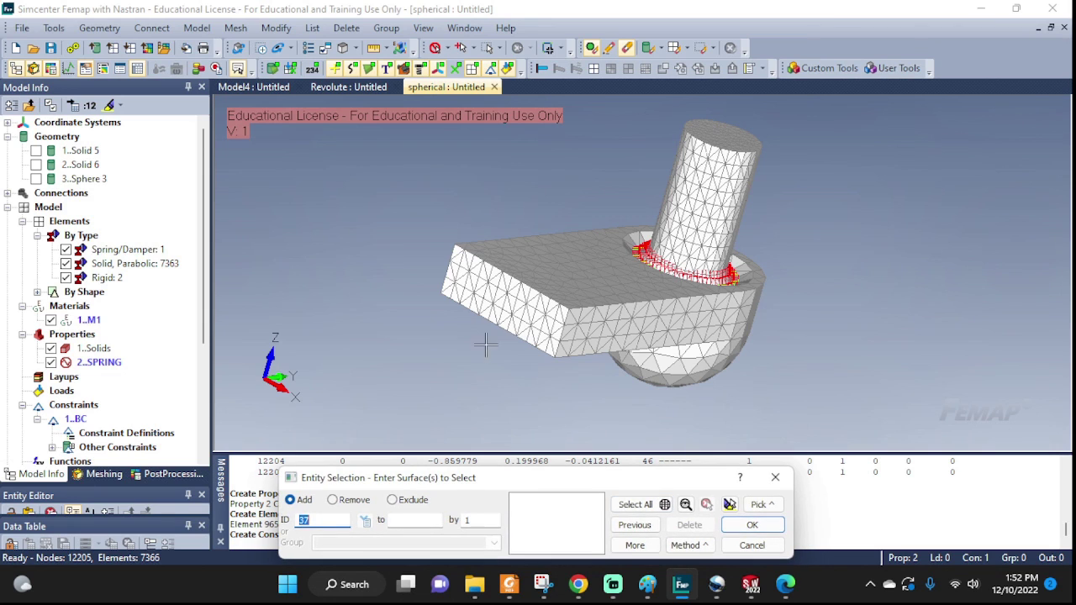
left_click(689, 544)
left_click(719, 525)
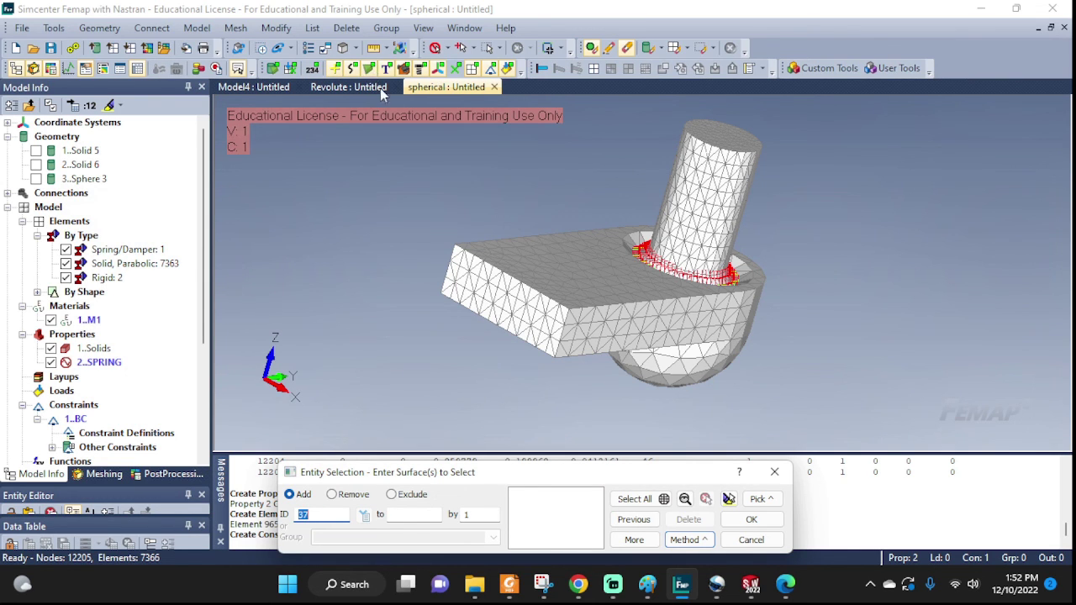
left_click(473, 69)
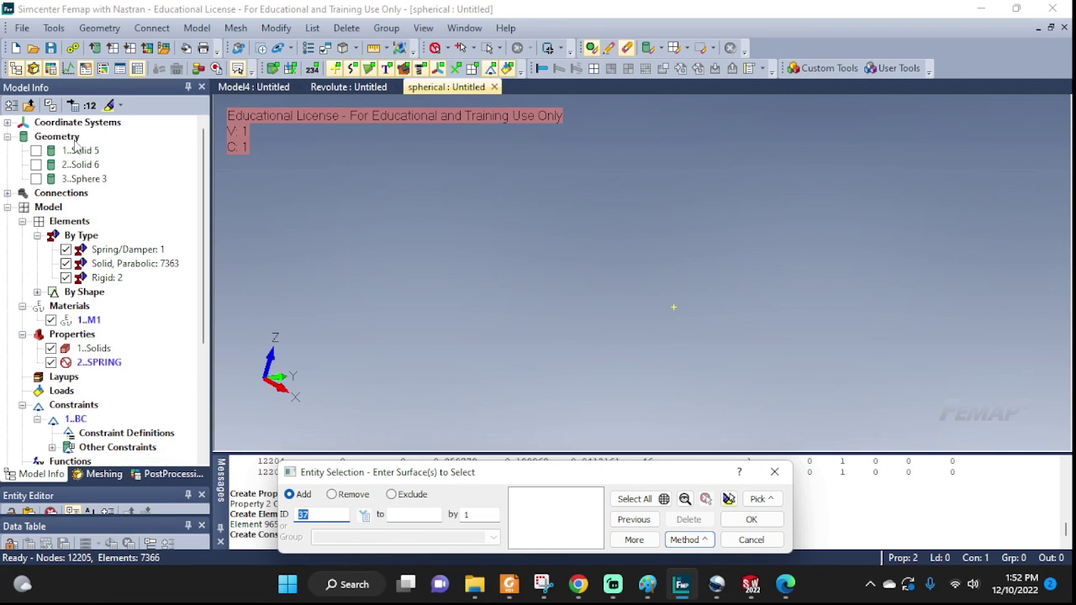
left_click(36, 150)
left_click(36, 165)
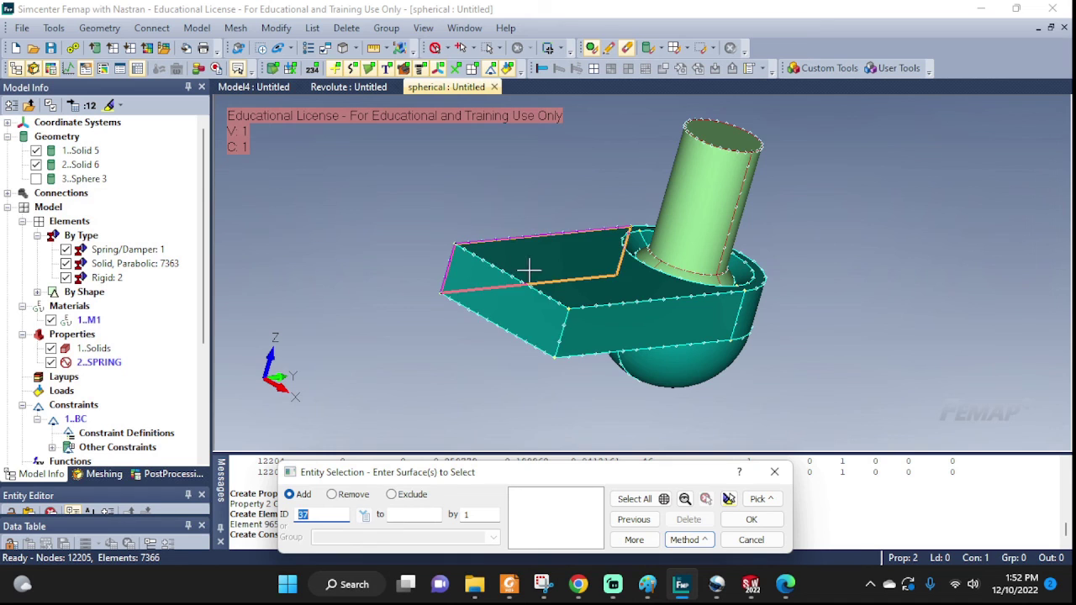
Step: Fully fix the block's end face with a constraint titled wall
left_click(565, 376)
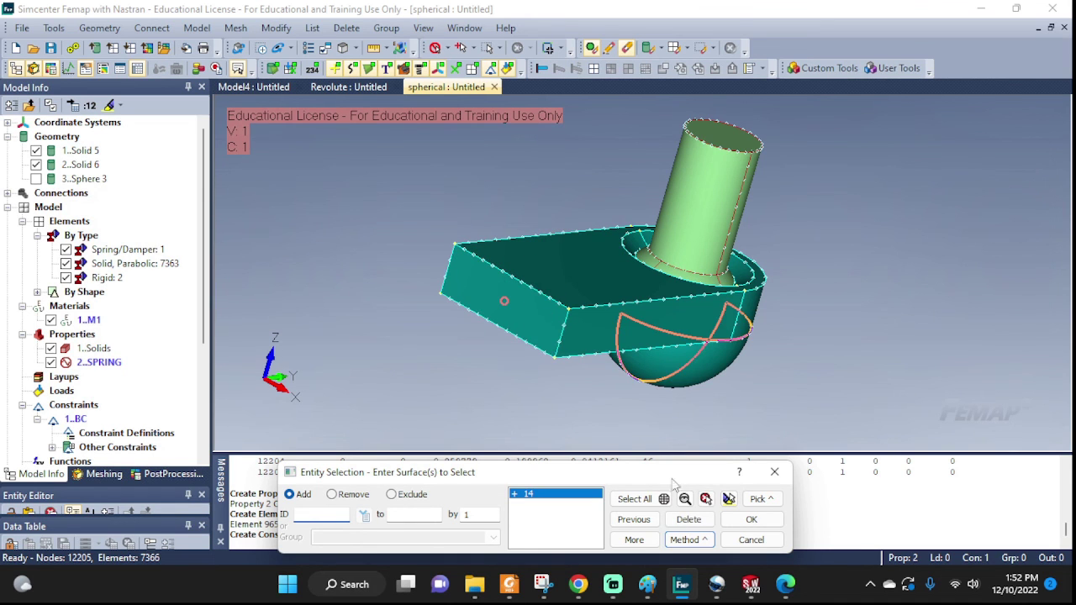
left_click(734, 521)
left_click(505, 247)
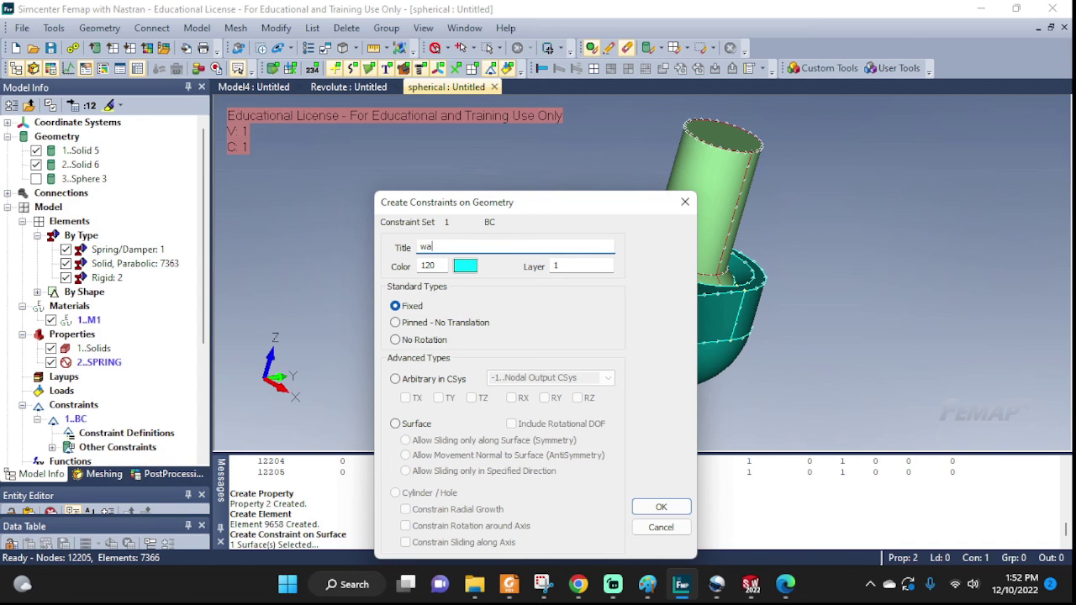
left_click(661, 507)
left_click(773, 528)
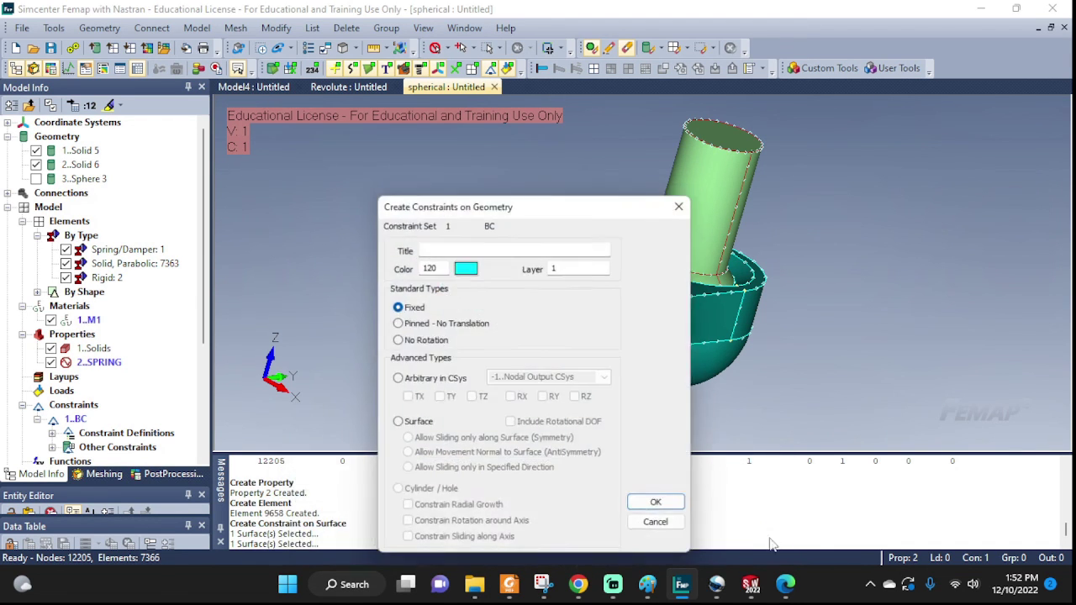
left_click(684, 204)
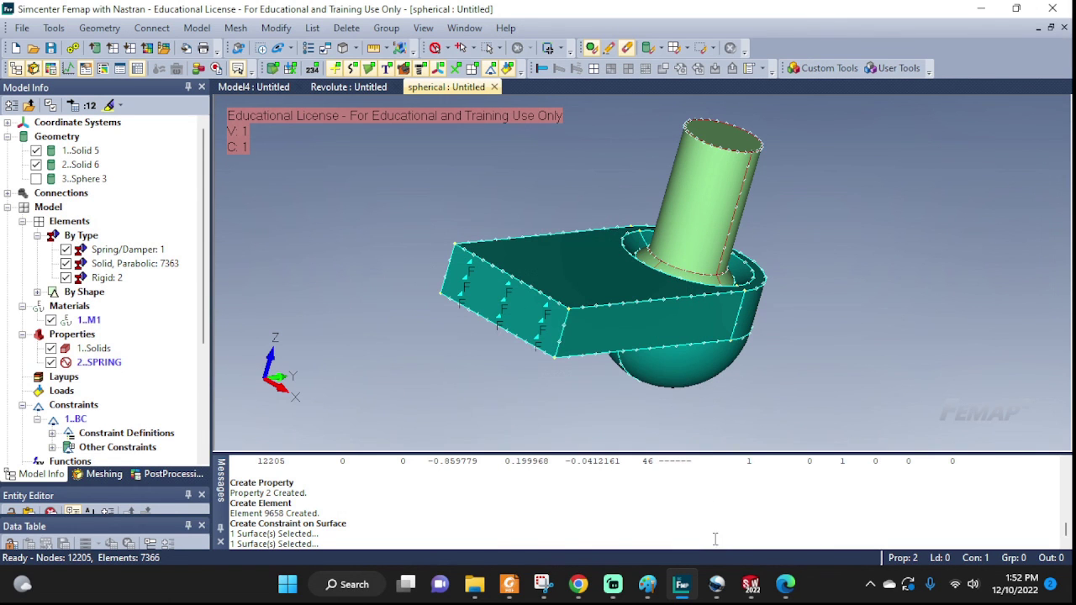
scroll(605, 290, "up", 3)
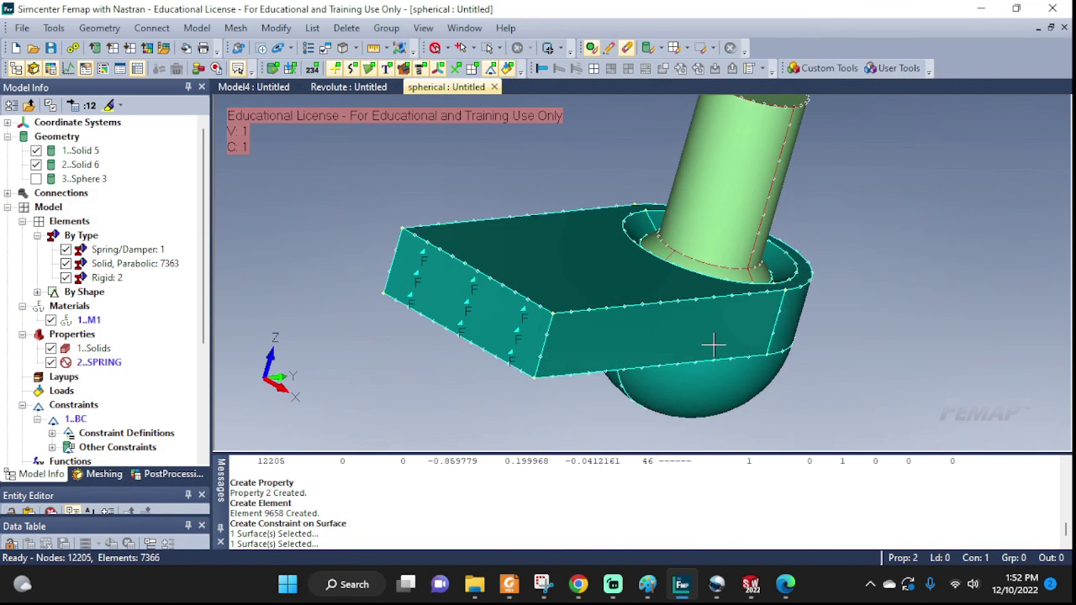
mouse_move(710, 342)
middle_mouse_down()
mouse_move(659, 346)
mouse_move(728, 325)
mouse_move(701, 334)
middle_mouse_up()
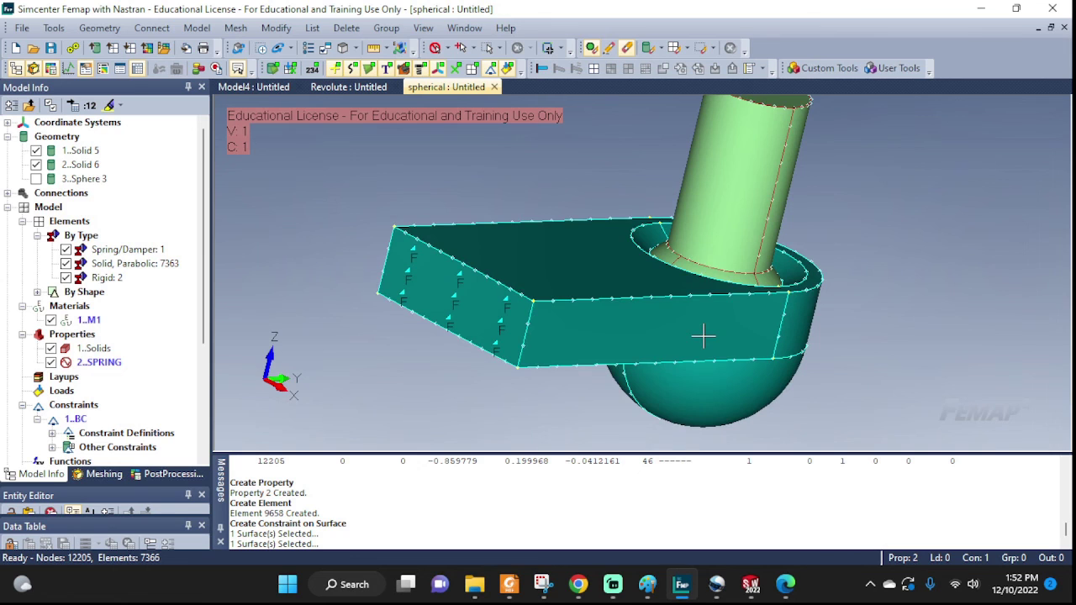
scroll(726, 352, "down", 2)
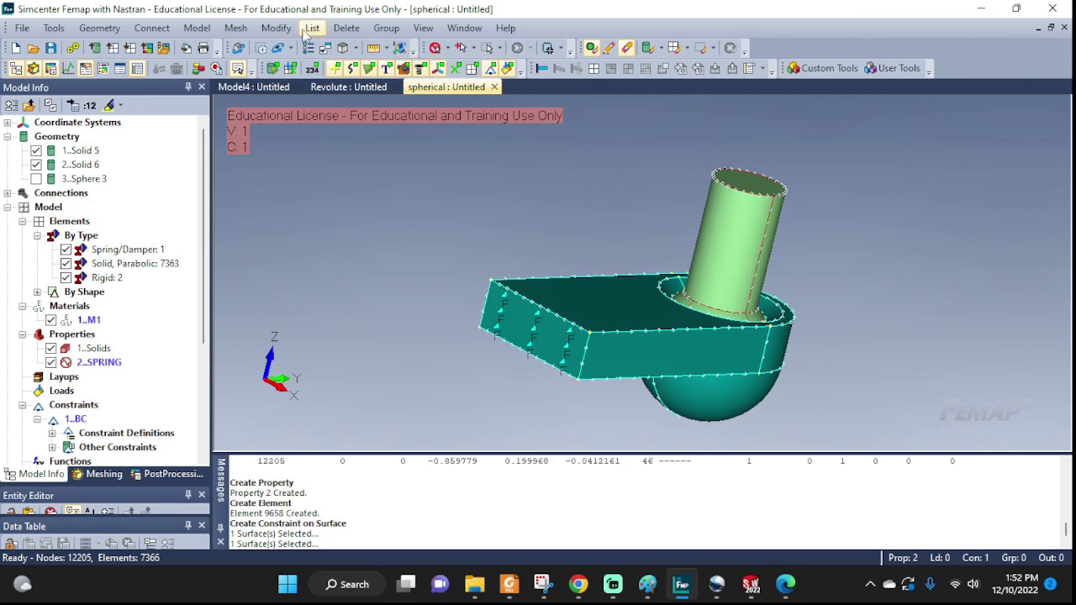
Step: Create a Normal Modes/Eigenvalue analysis set and run it in Simcenter Nastran
left_click(201, 30)
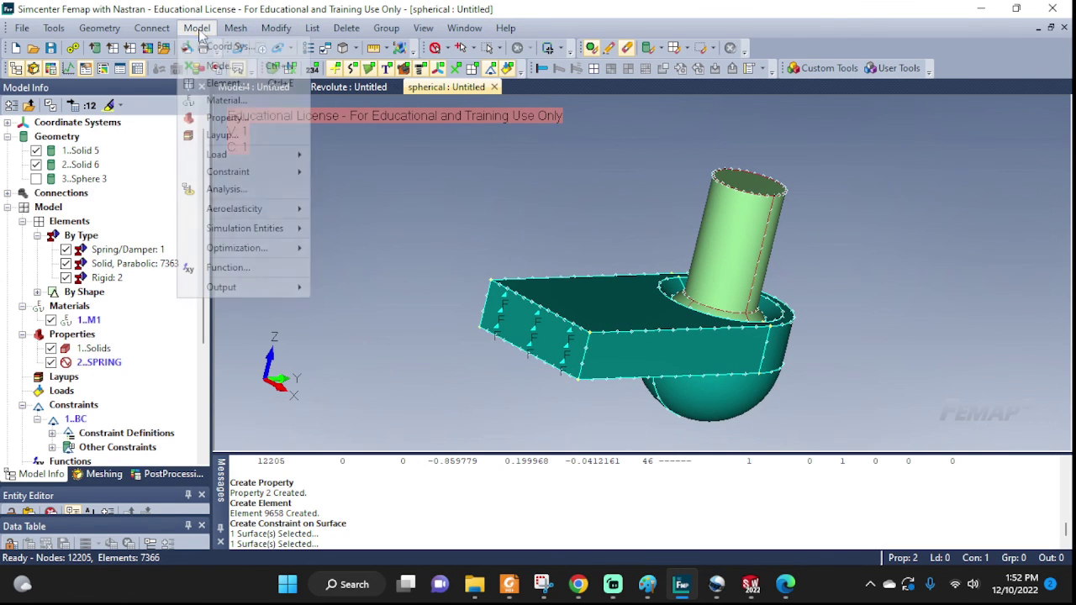
left_click(225, 189)
left_click(670, 422)
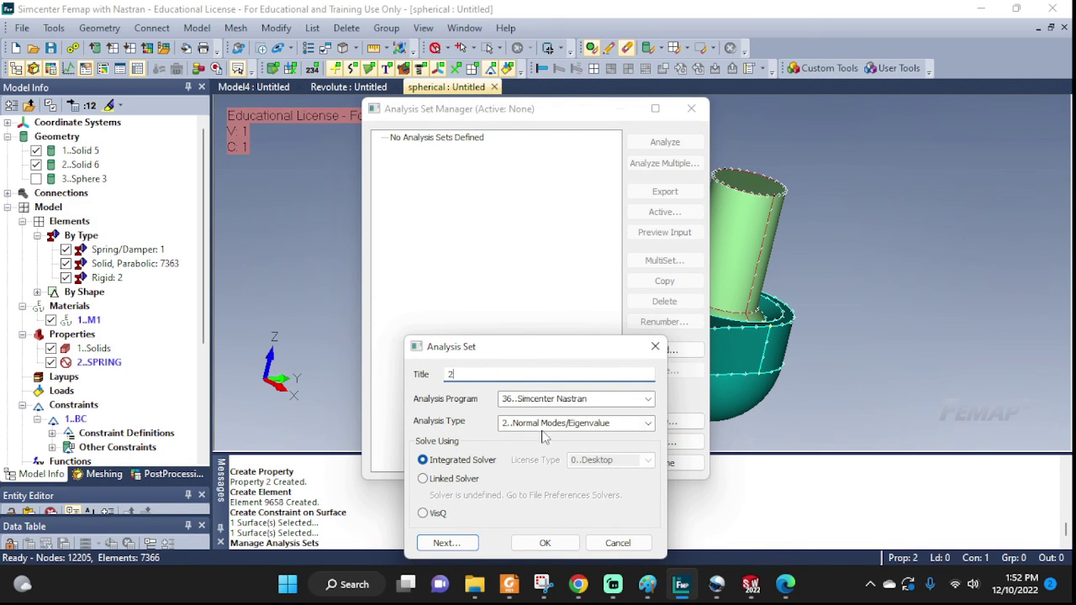
left_click(643, 423)
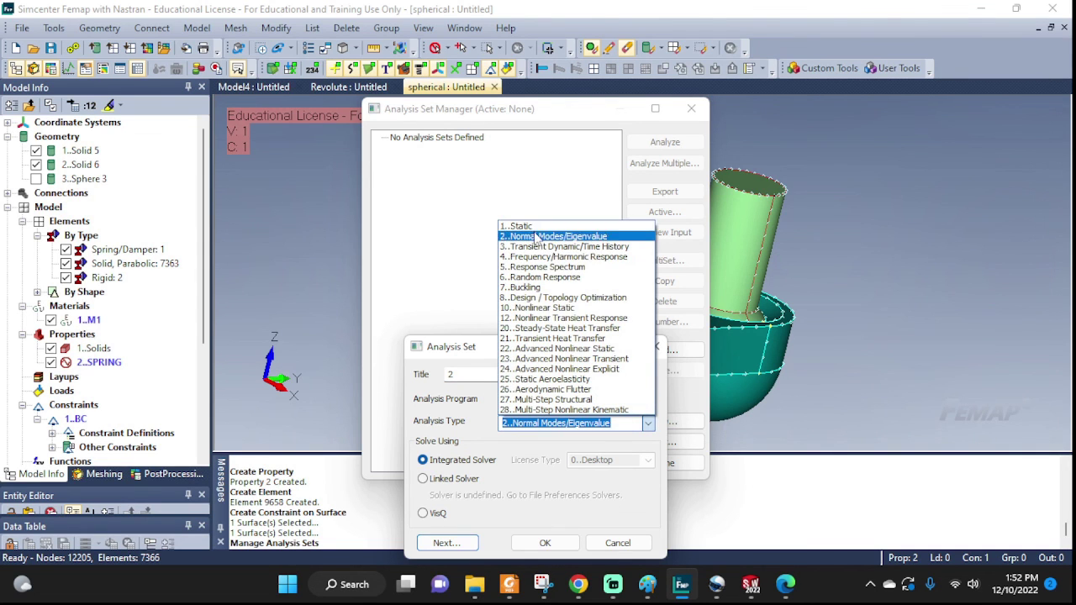
left_click(586, 238)
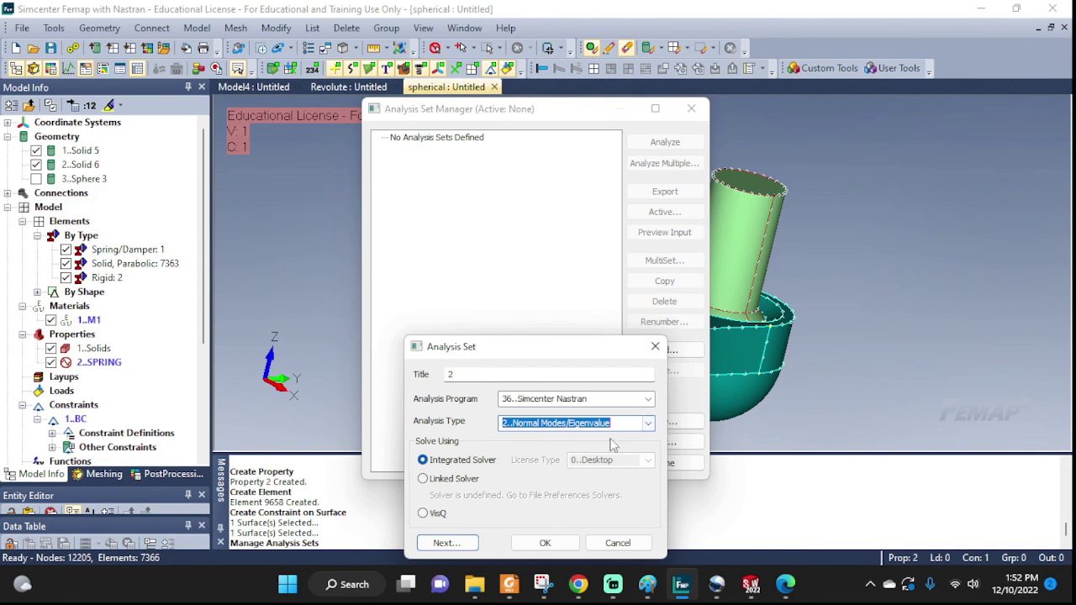
left_click(544, 542)
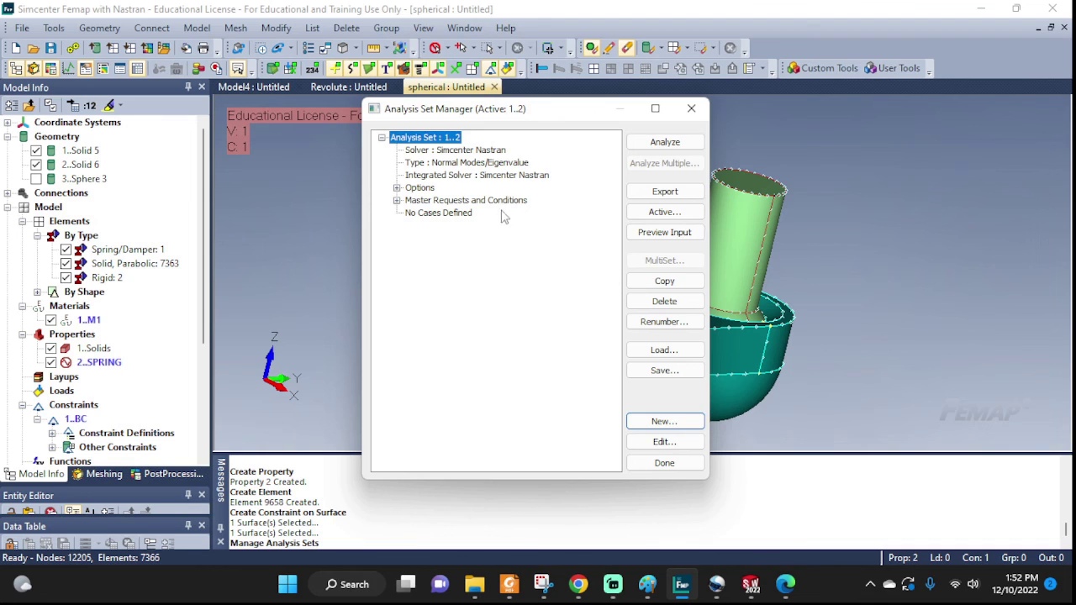
left_click(653, 143)
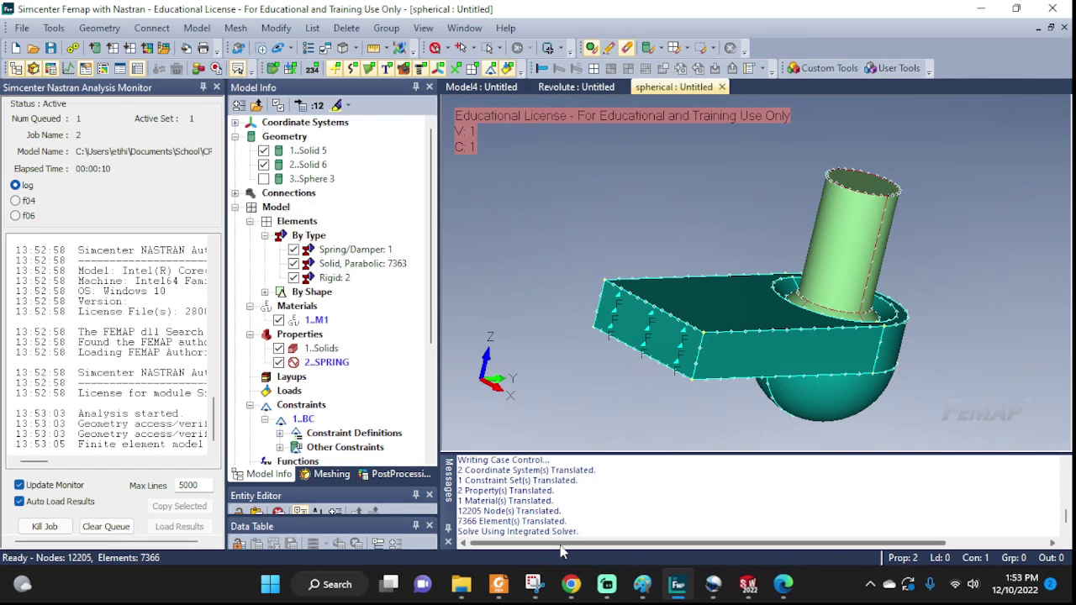
Step: Close the Nastran Analysis Monitor and expand Results > All Results in Model Info
double_click(576, 523)
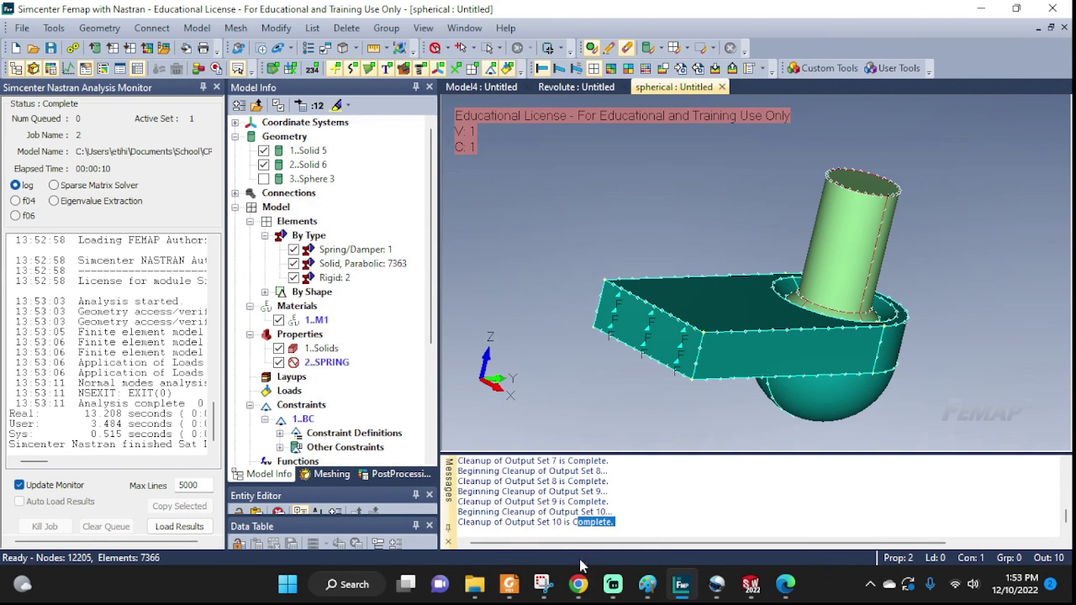
left_click(216, 87)
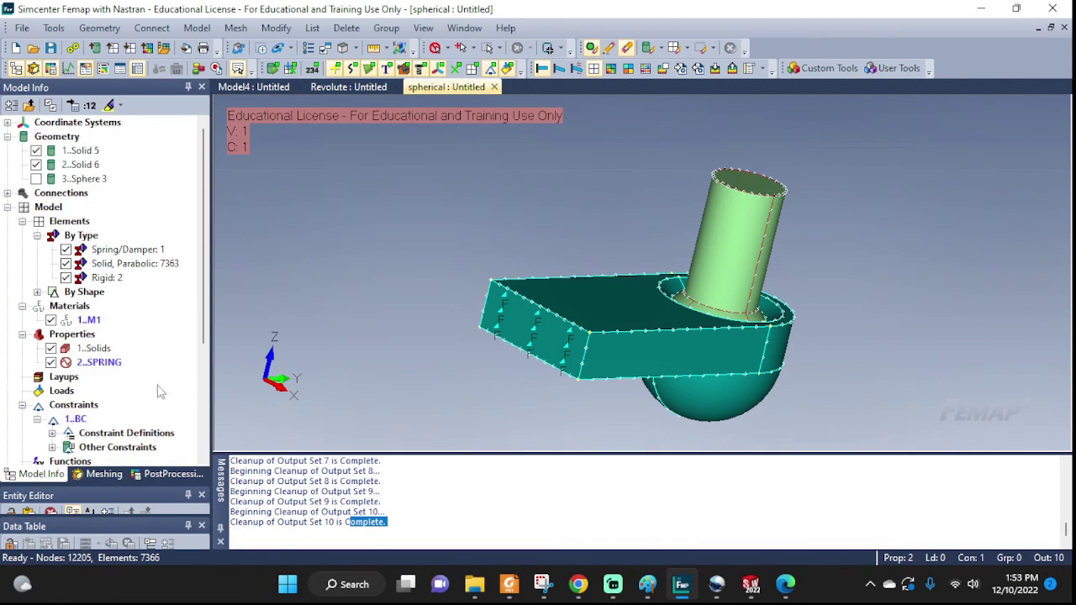
scroll(126, 399, "down", 4)
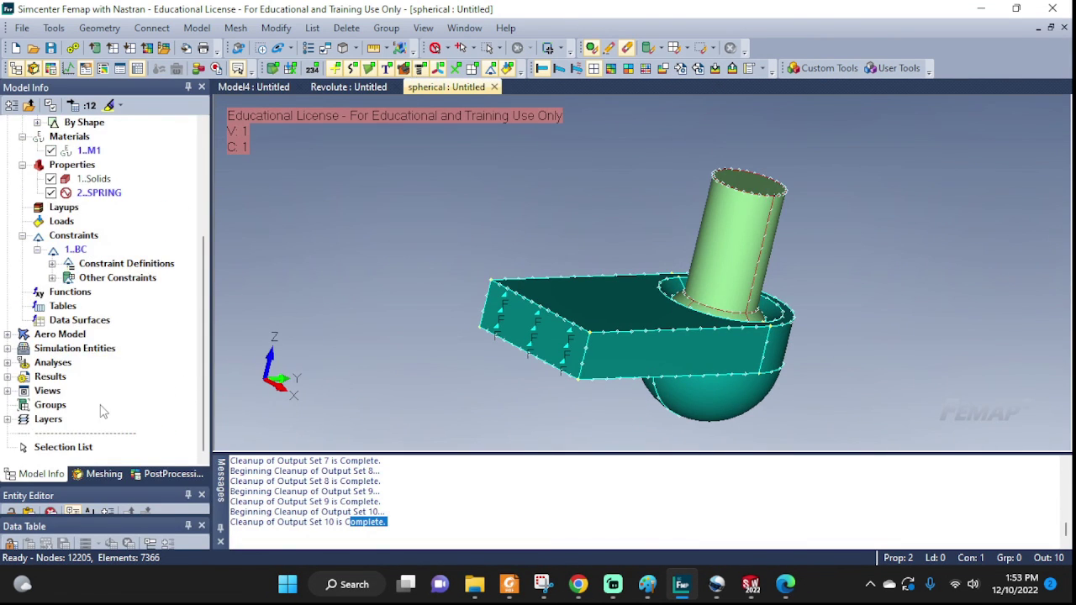
left_click(7, 377)
left_click(22, 404)
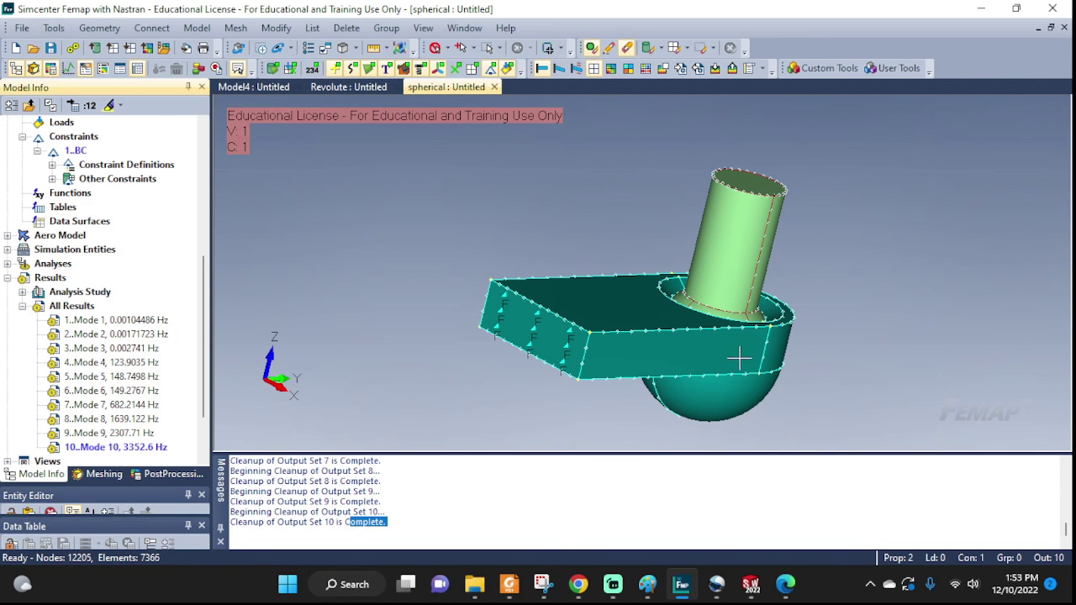
Step: Rotate the model so the arm points left and select Mode 1, Mode 2 and Mode 3
middle_click_drag(739, 360, 319, 345)
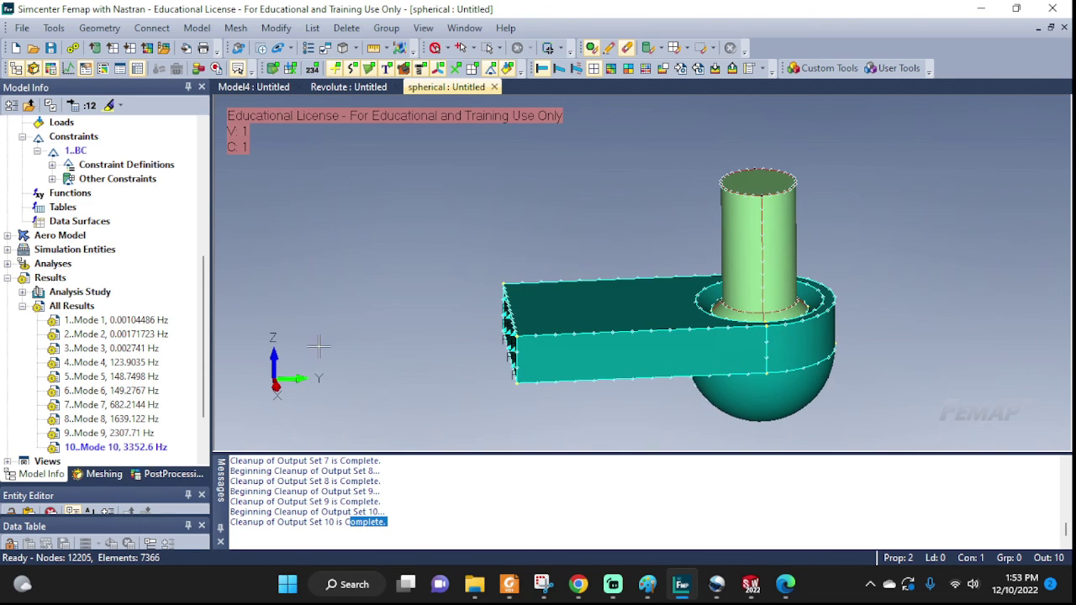
left_click(139, 320)
left_click(143, 334)
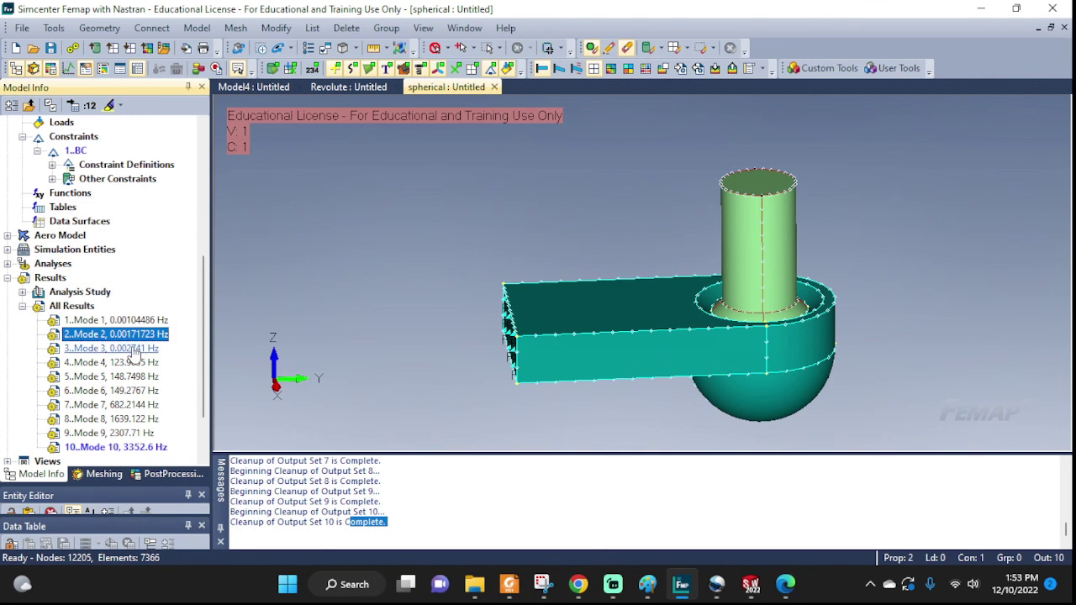
left_click(123, 349)
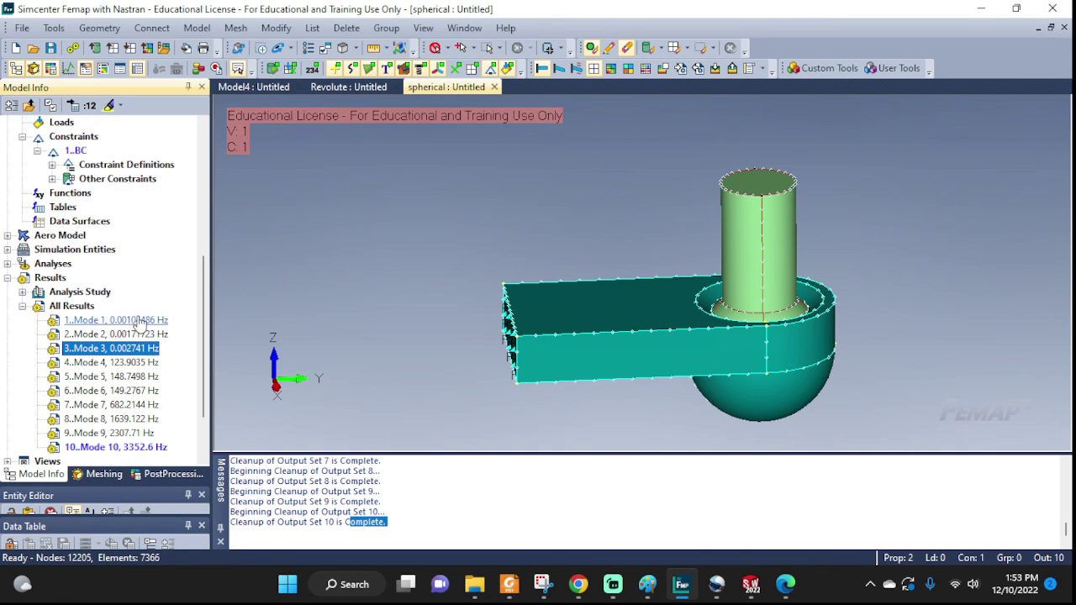
left_click(129, 351)
Step: Animate Mode 1, showing the element mesh with the solid surfaces hidden
right_click(133, 323)
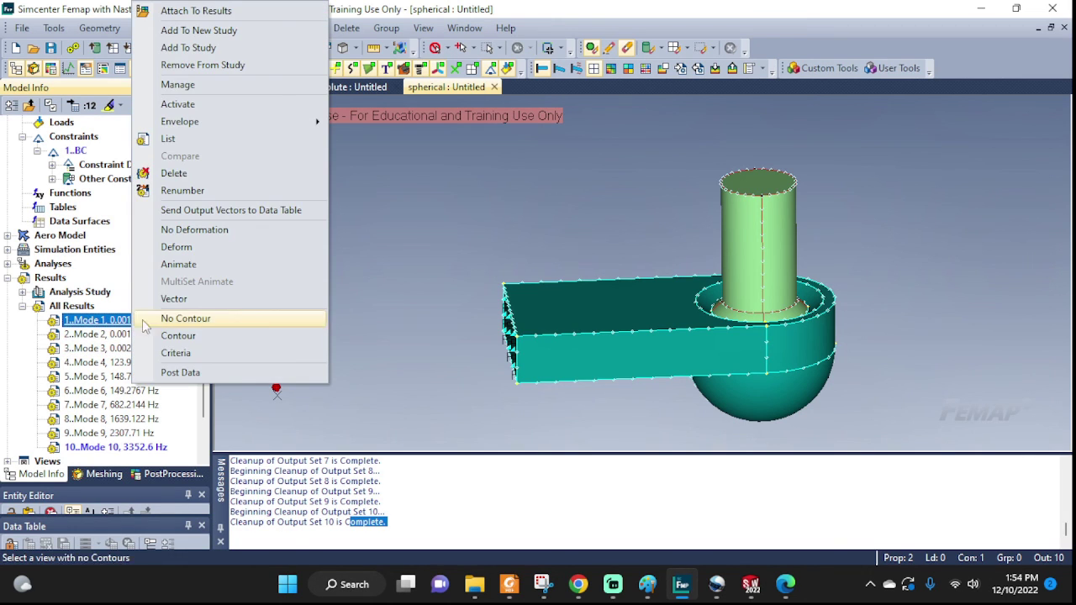
left_click(184, 265)
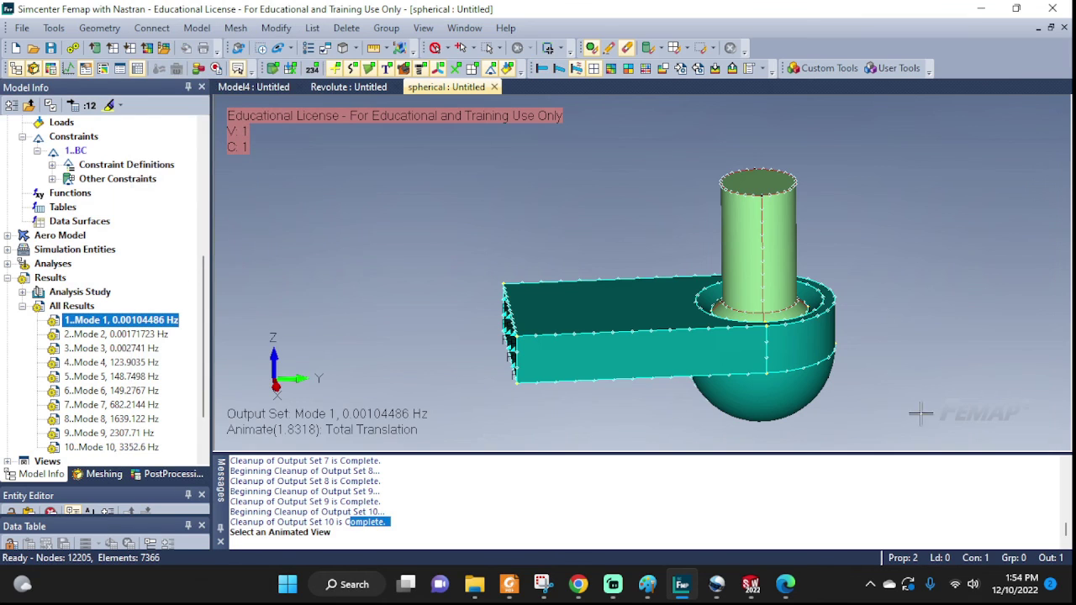
left_click(473, 69)
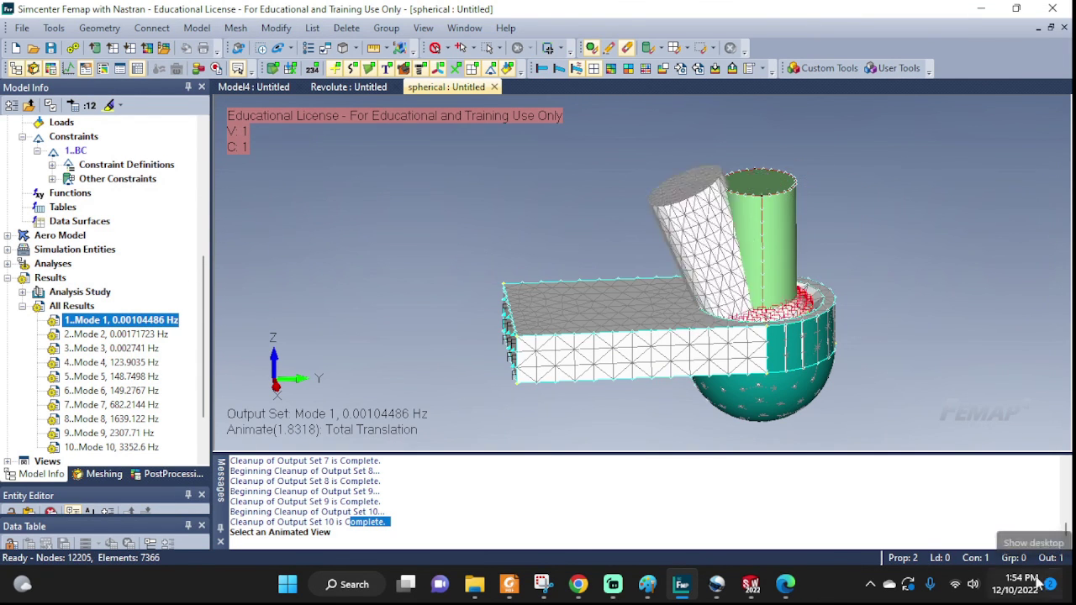
left_click(370, 69)
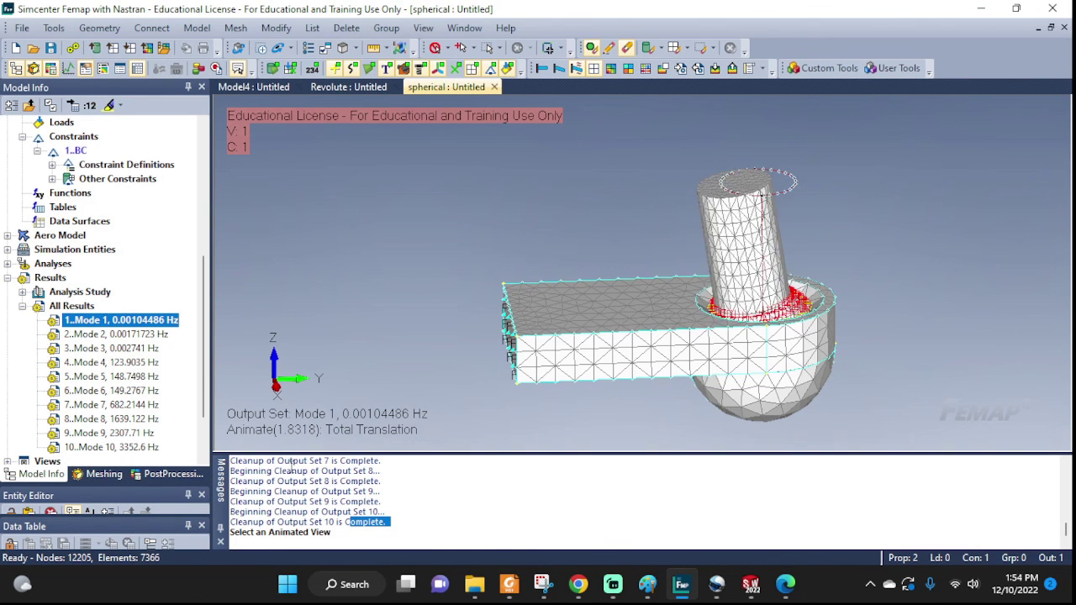
Step: Animate Mode 2, then Mode 3, and tilt the model to view it from above
right_click(115, 336)
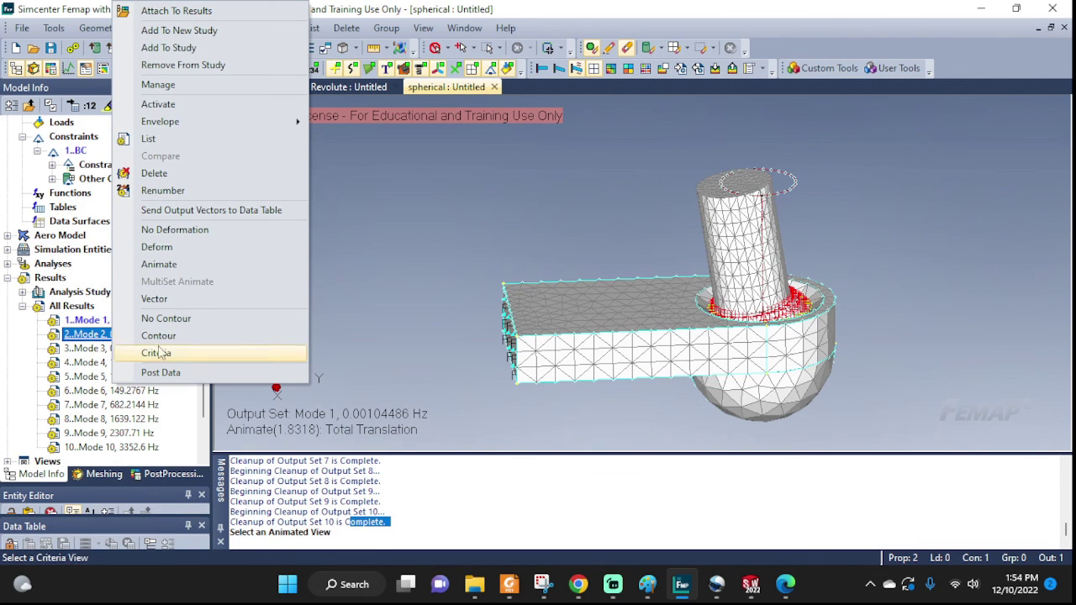
left_click(176, 264)
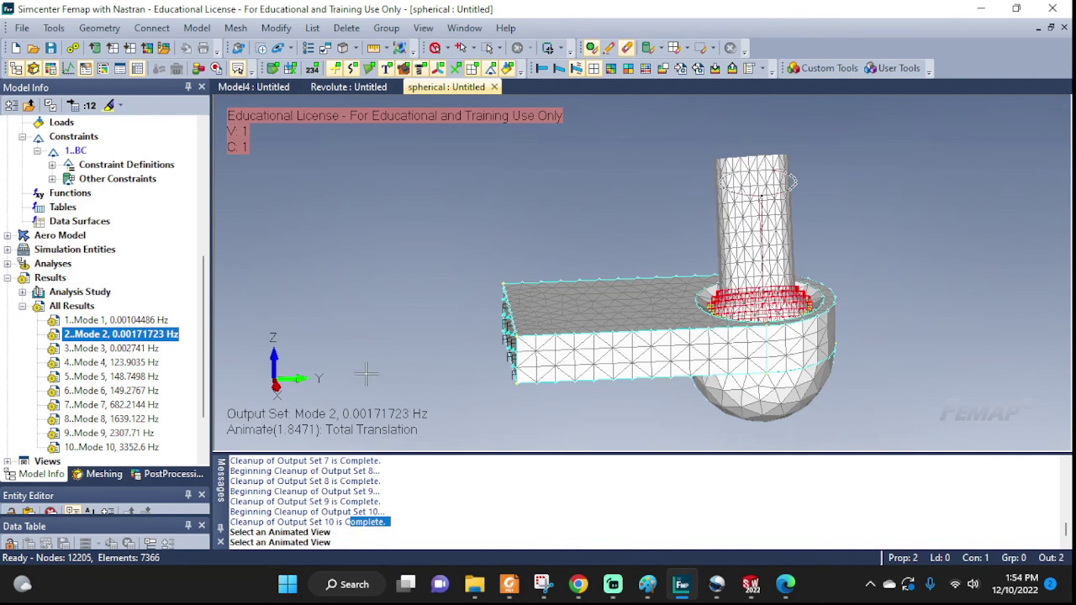
right_click(115, 347)
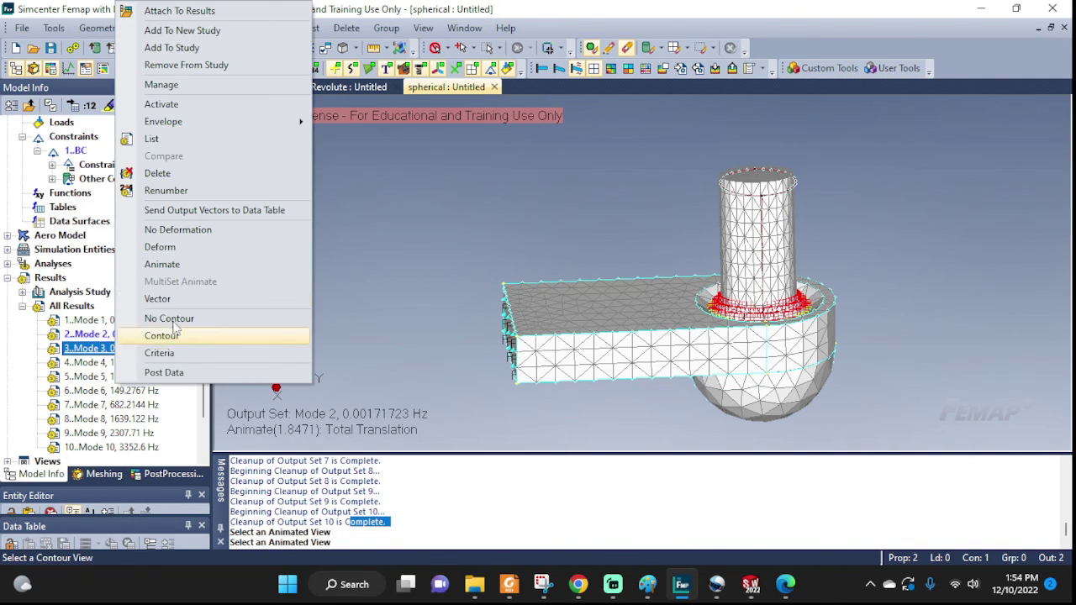
left_click(173, 263)
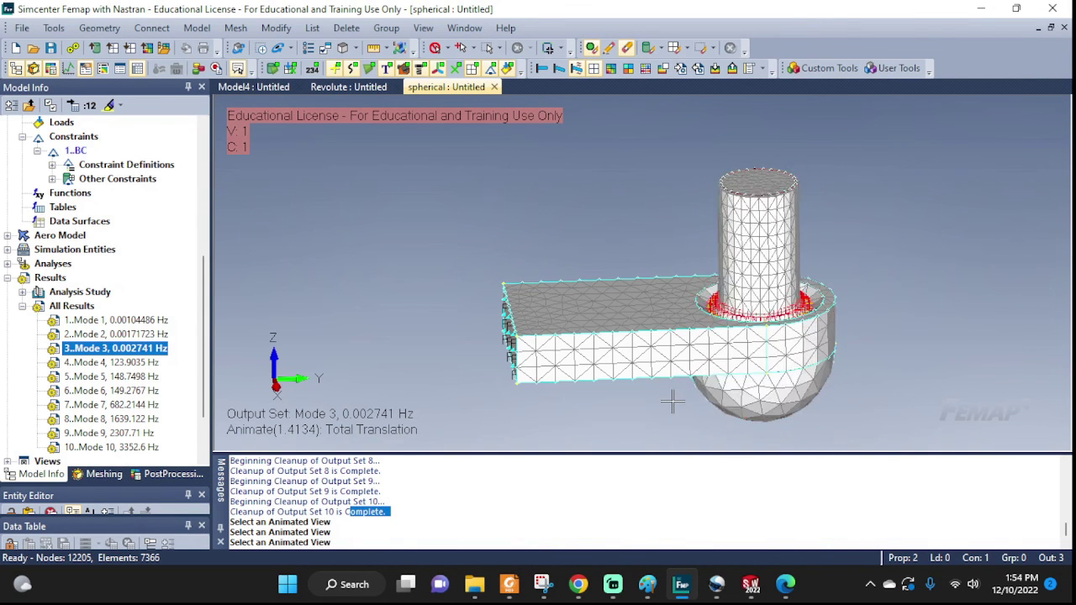
middle_click_drag(840, 403, 790, 428)
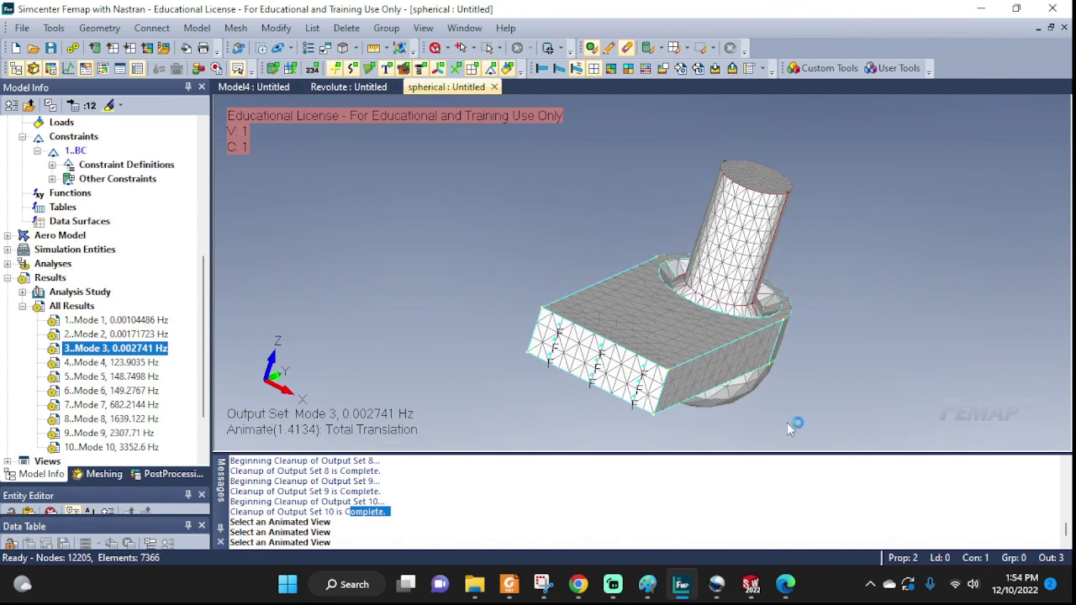
Step: Animate the Mode 4 shape at 123.9035 Hz
right_click(94, 362)
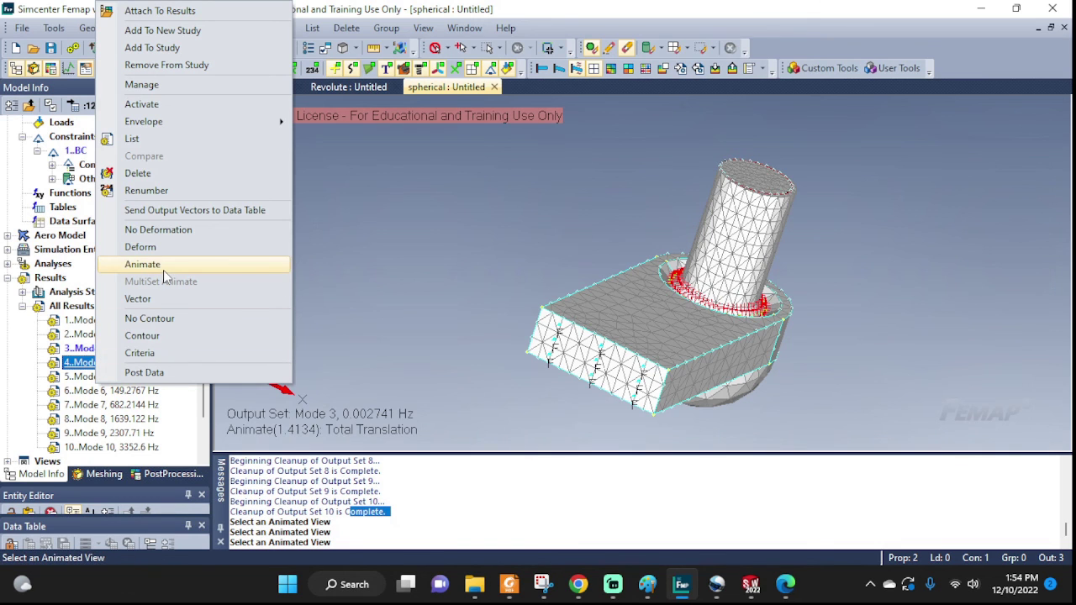
left_click(163, 266)
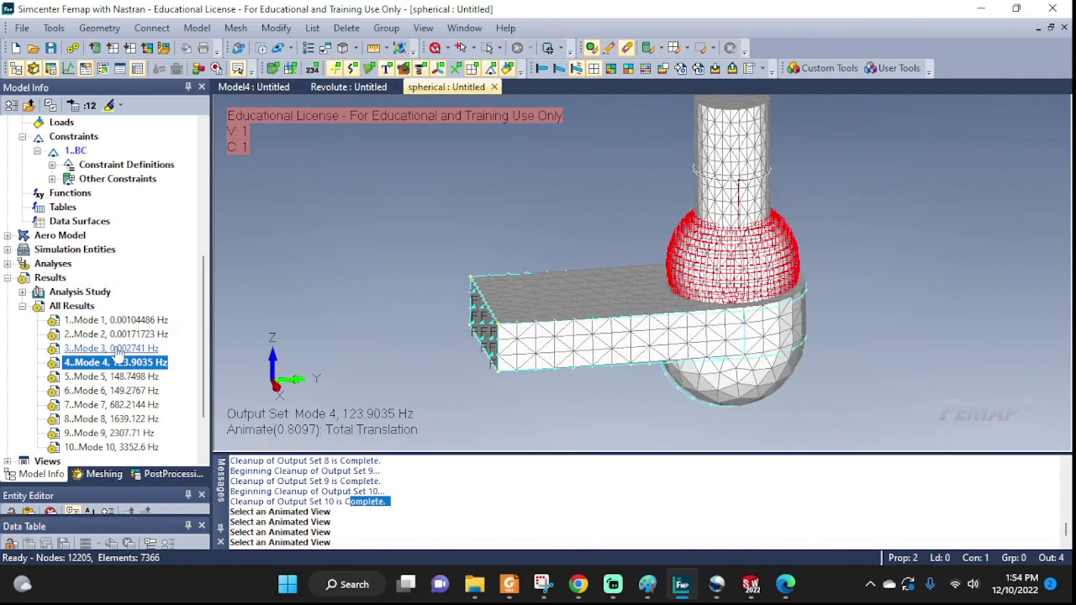
scroll(127, 347, "up", 2)
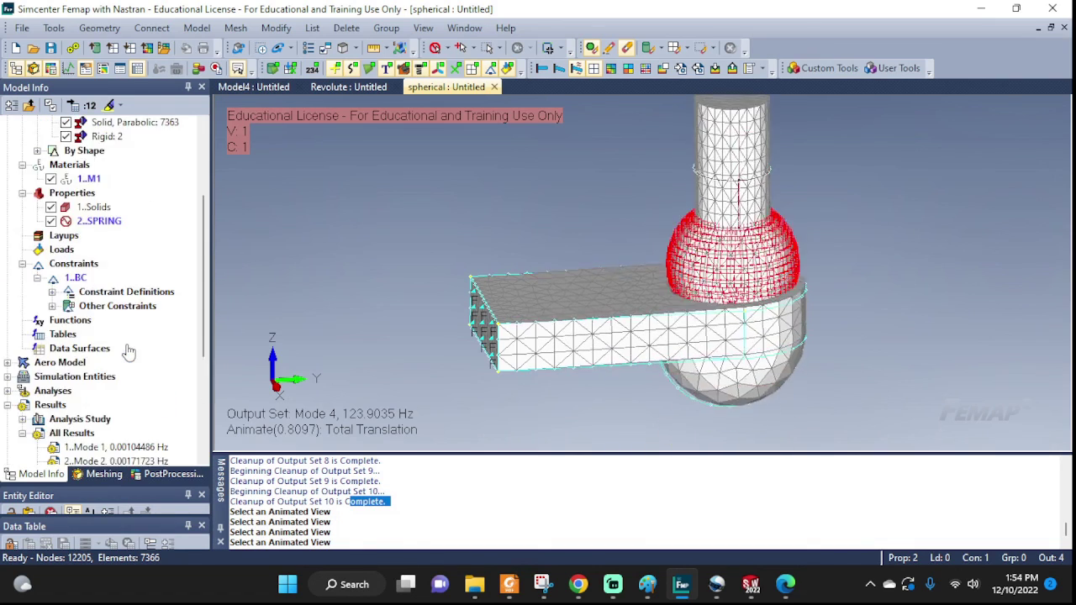
scroll(126, 350, "down", 2)
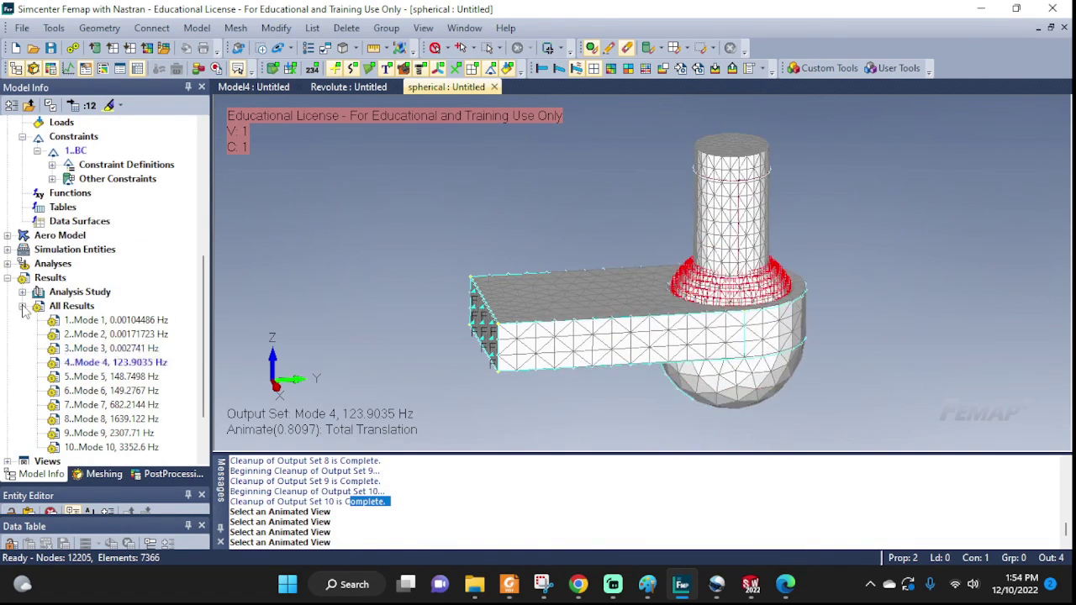
scroll(126, 346, "up", 4)
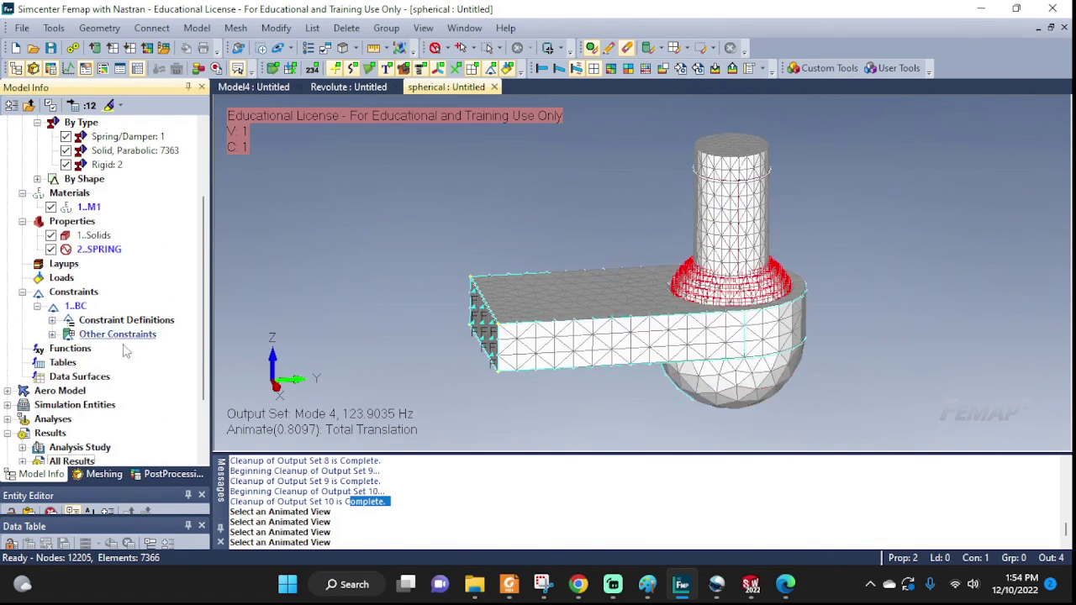
Step: Switch Mode 4 to a static deformed view and expand the Analysis Study branch
left_click(558, 68)
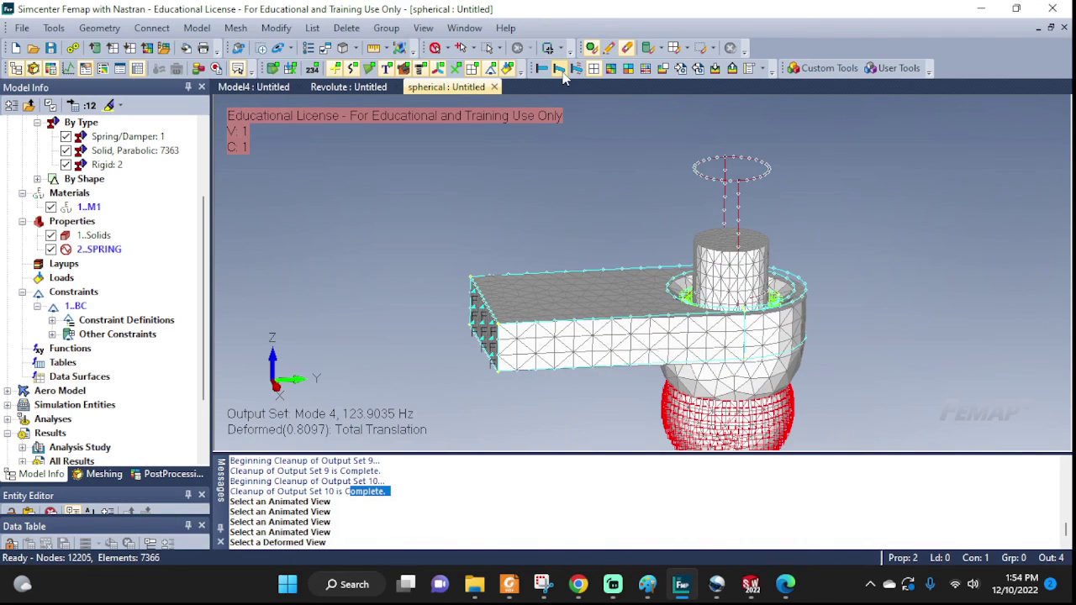
scroll(34, 363, "down", 2)
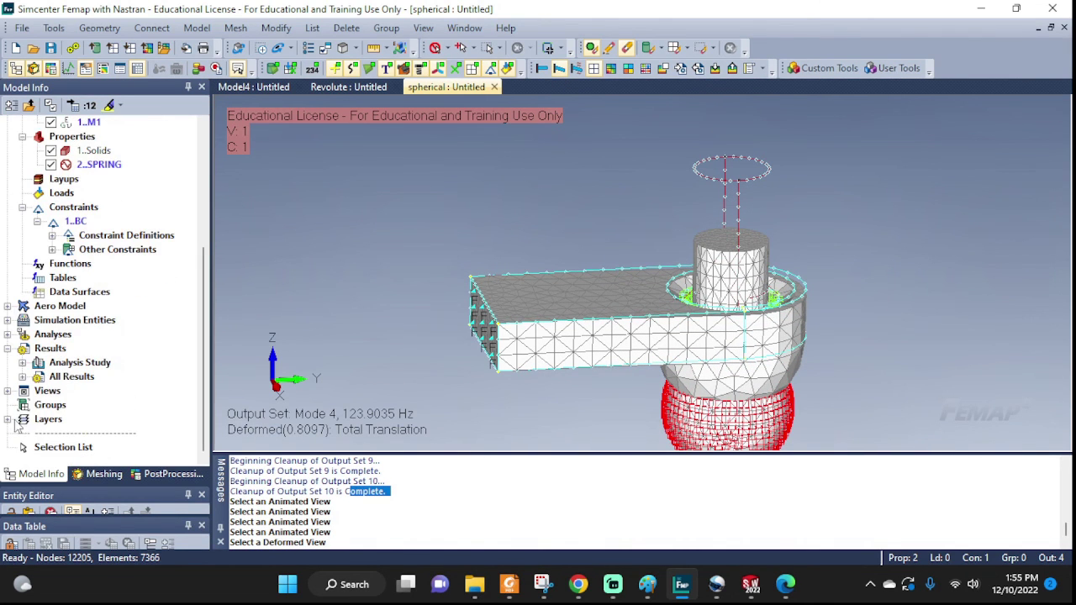
left_click(23, 362)
Step: Re-expand All Results, animate Mode 1, then rotate and zoom onto the post in the ball joint
left_click(23, 391)
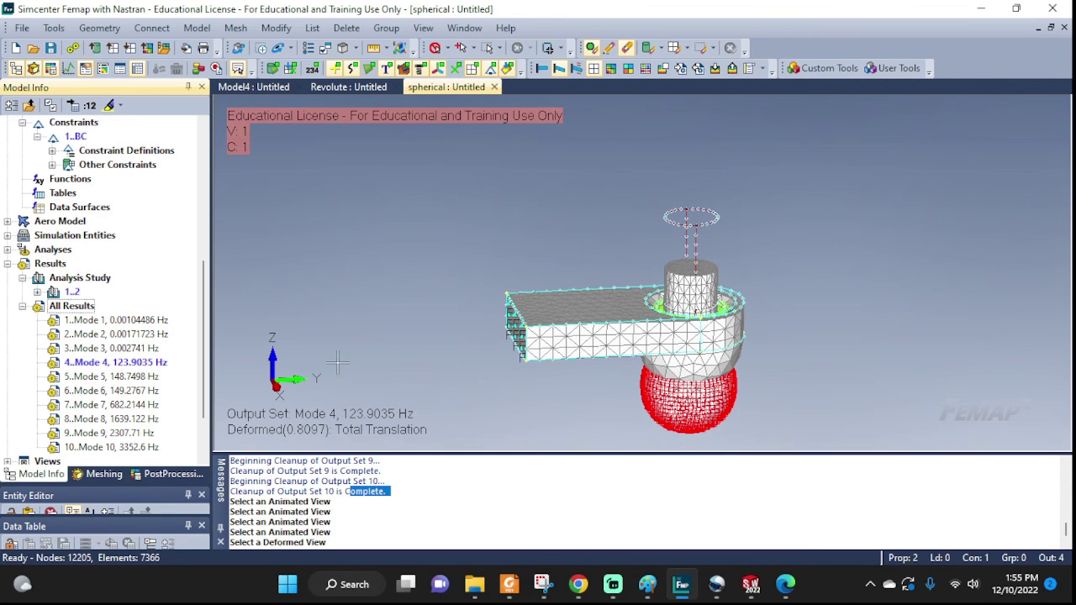
right_click(130, 320)
left_click(179, 264)
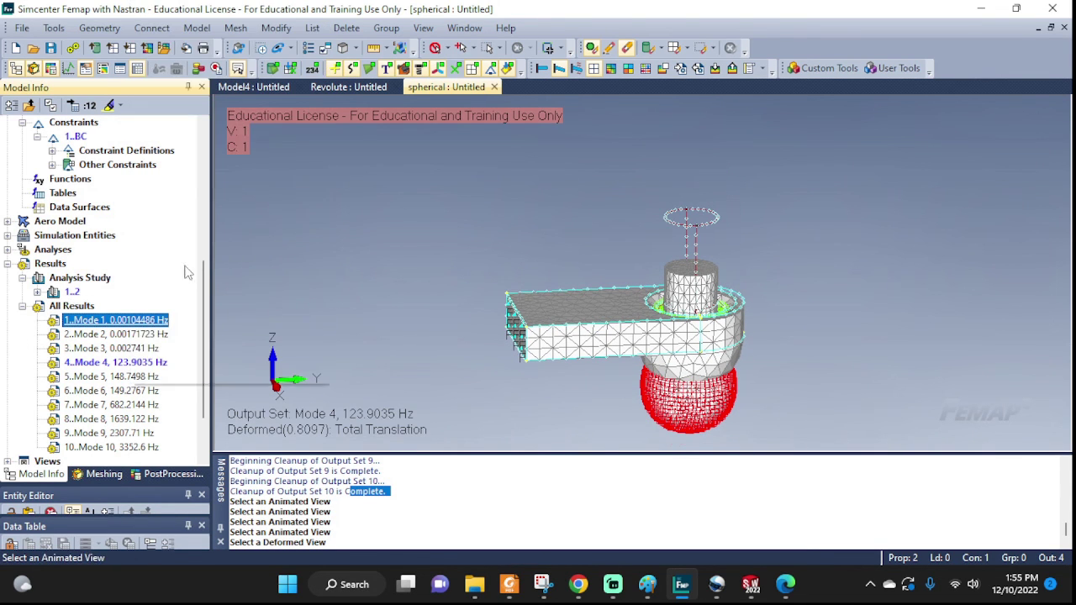
middle_click_drag(872, 343, 710, 365)
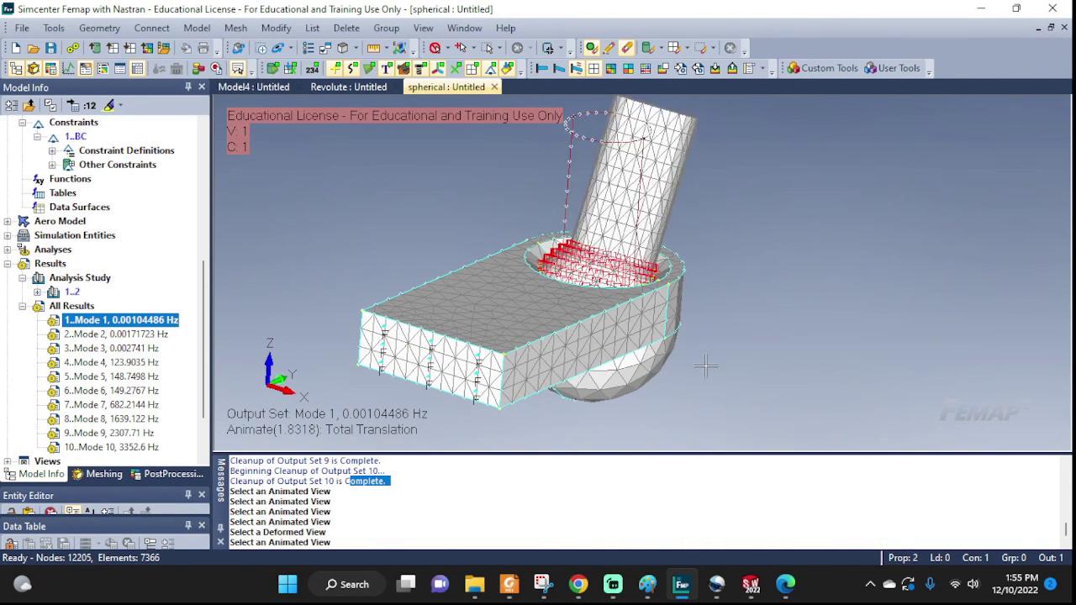
scroll(582, 158, "up", 2)
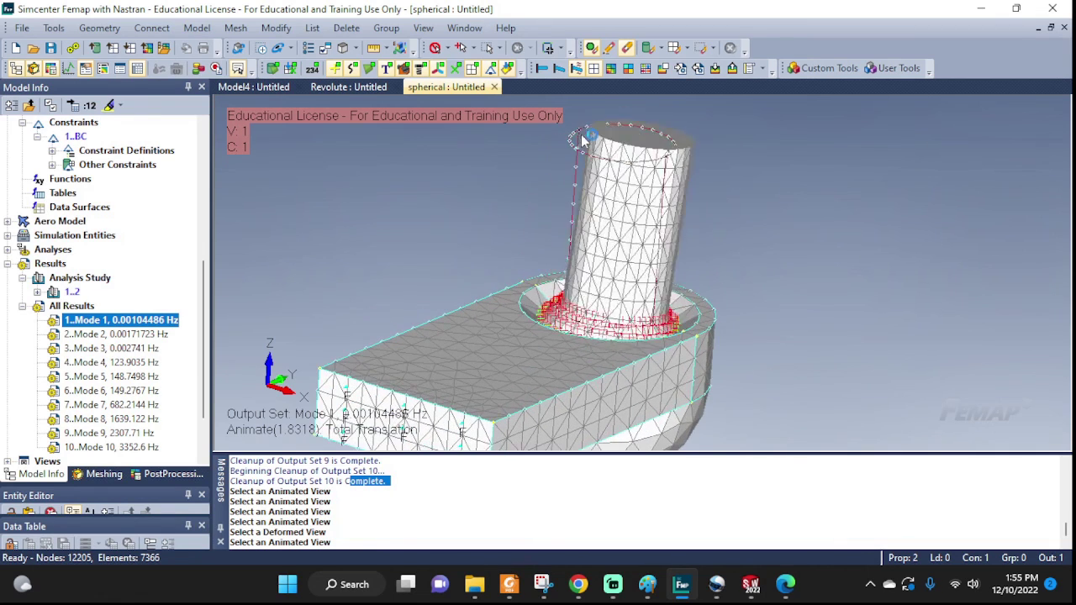